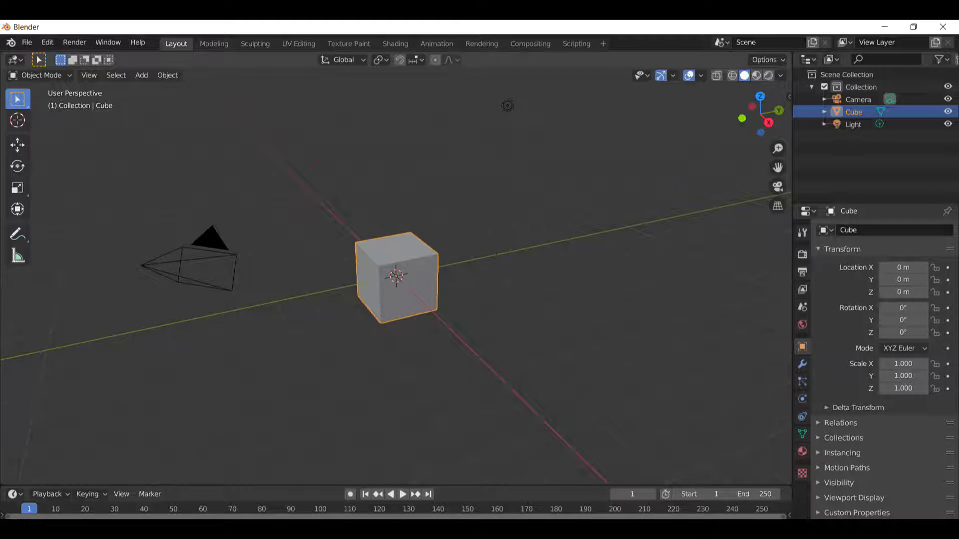
# Switch to the front view and hide the default cube
pyautogui.press('KP_1')
pyautogui.click(409, 290)
pyautogui.press('h')
# Add the katana JPG from the Blades folder as a background image aligned to the front view
pyautogui.hotkey('shift', 'a')
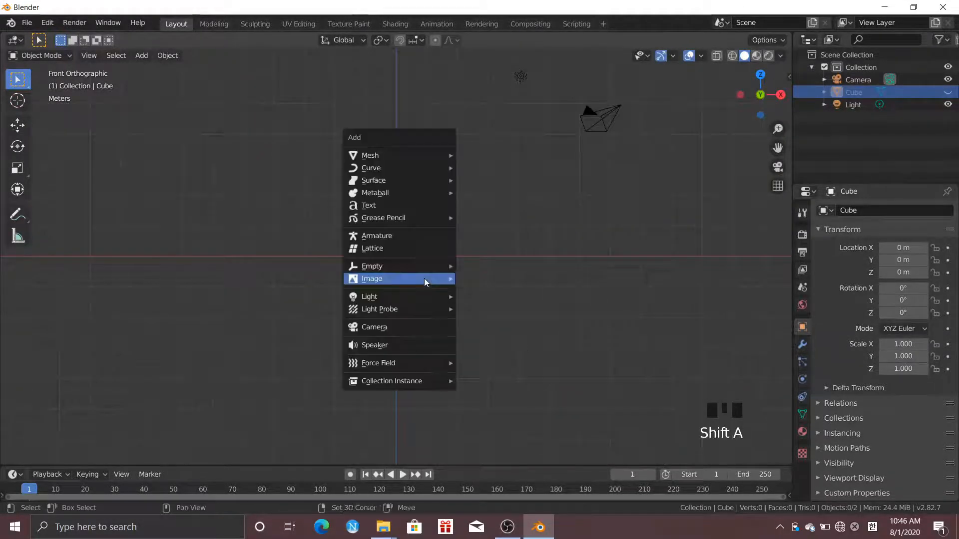
pyautogui.moveTo(424, 278)
pyautogui.click(500, 294)
pyautogui.click(205, 324)
pyautogui.click(464, 170)
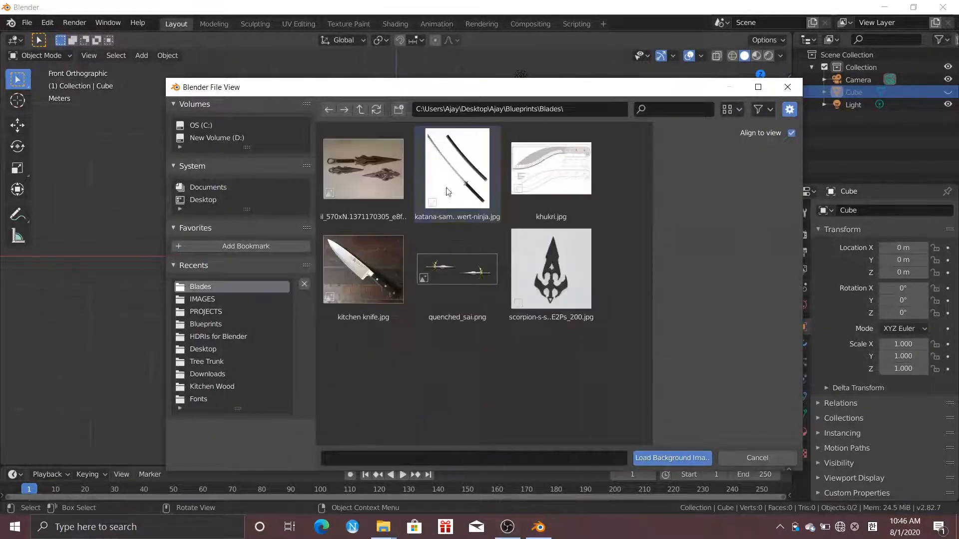
pyautogui.click(672, 457)
pyautogui.scroll(5, 405, 271)
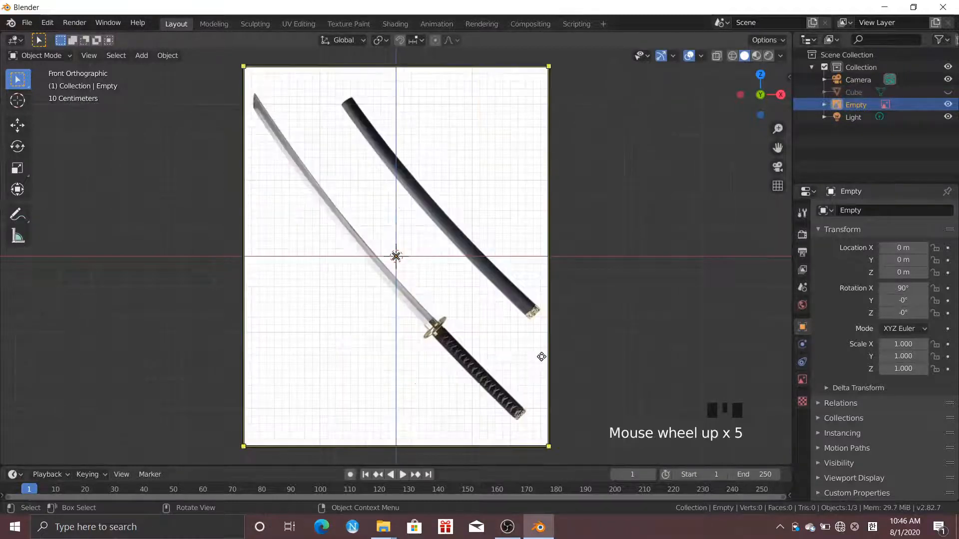
# Rotate the reference image to about -47.3° on Y so the katana lies horizontal, and move it to about X -0.81 m, Z 0.33 m
pyautogui.press('r')
pyautogui.click(586, 214)
pyautogui.press('g')
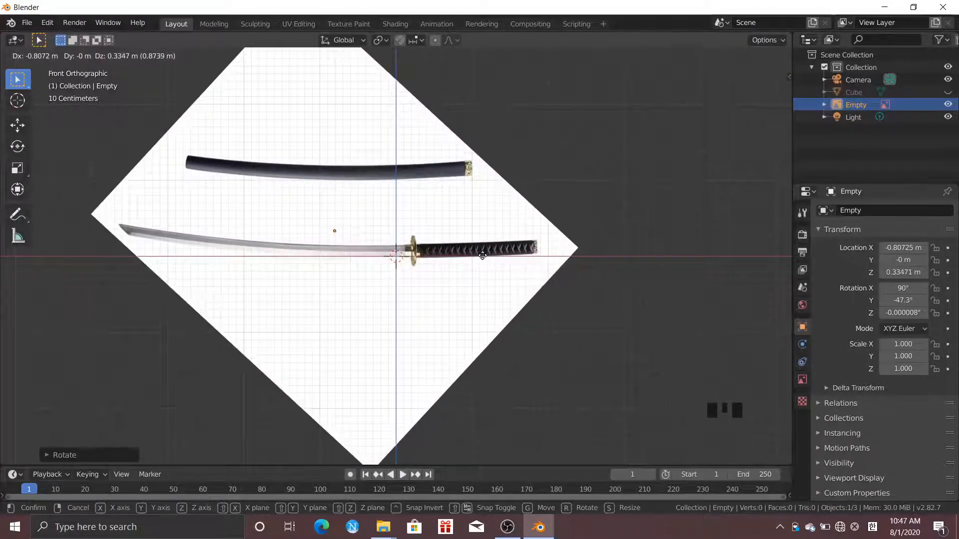
pyautogui.click(483, 253)
pyautogui.click(652, 286)
# Darken the reference image slightly by lowering the value of its viewport display colour
pyautogui.click(851, 477)
pyautogui.scroll(-3, 851, 474)
pyautogui.click(887, 478)
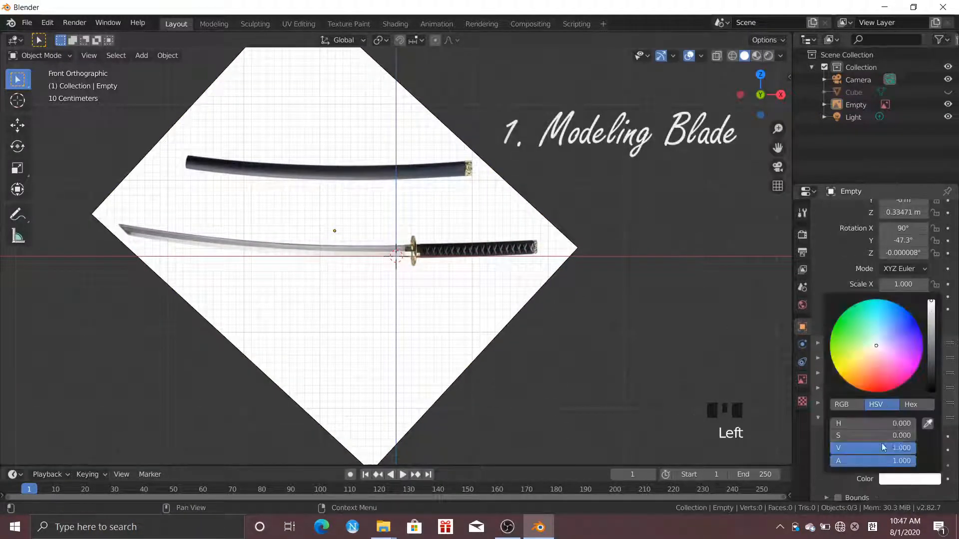
pyautogui.moveTo(882, 444); pyautogui.dragTo(857, 444)
# Unhide the cube and scale it down uniformly to about 0.111
pyautogui.hotkey('alt', 'h')
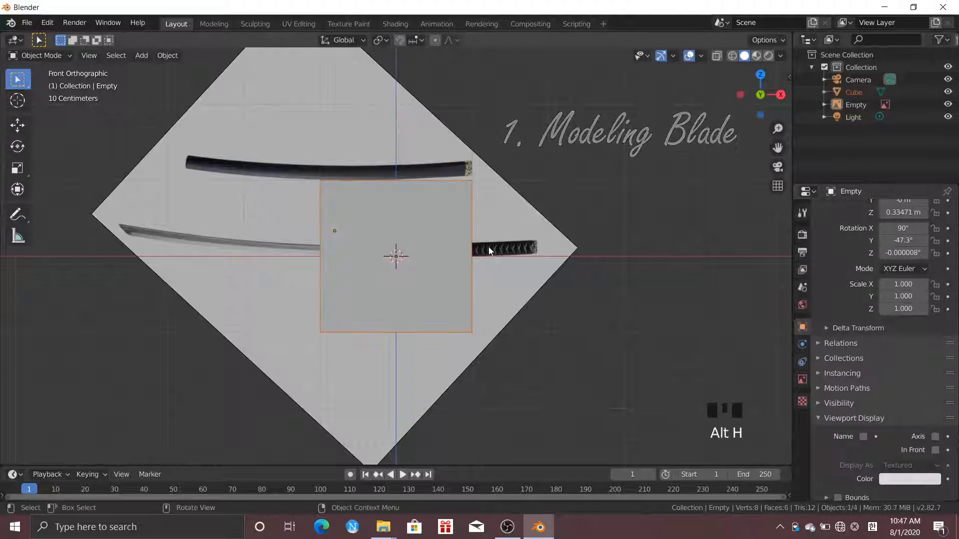
pyautogui.click(452, 295)
pyautogui.press('s')
pyautogui.click(420, 275)
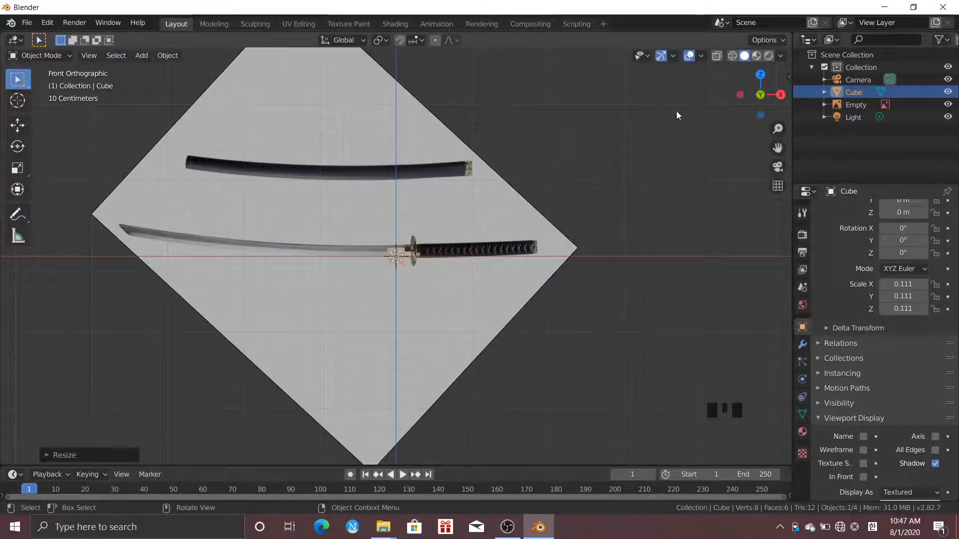
# With X-Ray on, scale the cube to about 0.065 and move it over the blade's base beside the guard
pyautogui.press('KP_Decimal')
pyautogui.scroll(-3, 466, 267)
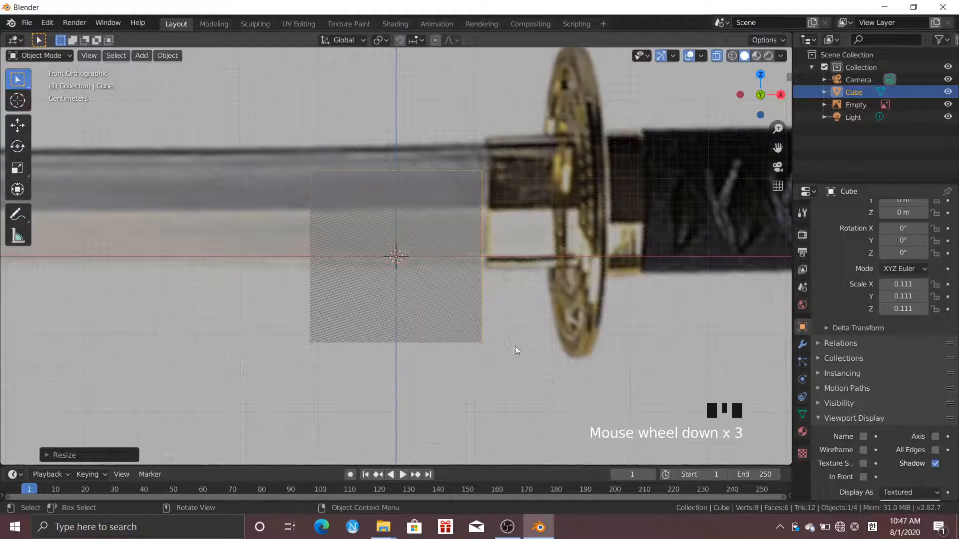
pyautogui.press('s')
pyautogui.click(466, 310)
pyautogui.press('g')
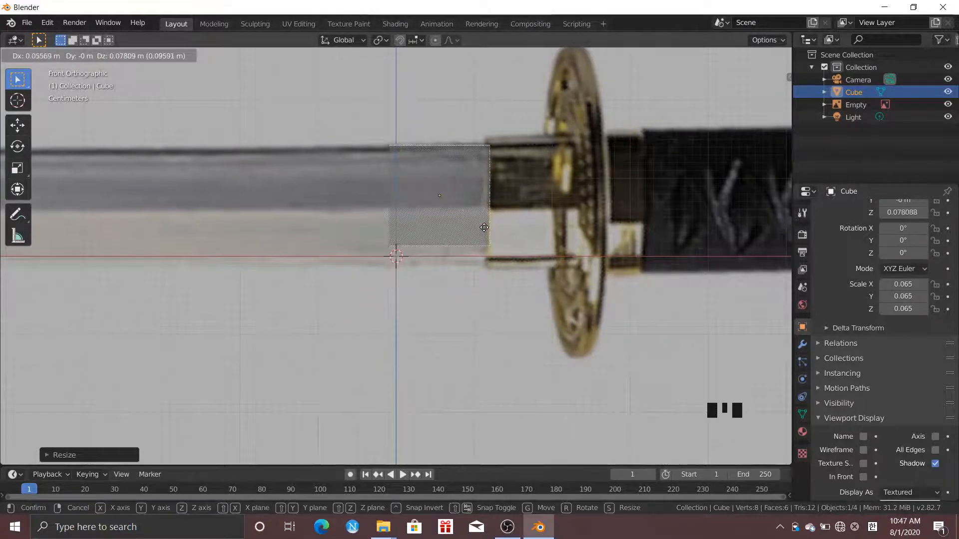
pyautogui.click(485, 253)
# Flatten the cube along the Y axis to a scale of about 0.009 for the blade's thickness
pyautogui.scroll(-2, 494, 225)
pyautogui.moveTo(494, 225); pyautogui.dragTo(628, 256, button='middle')
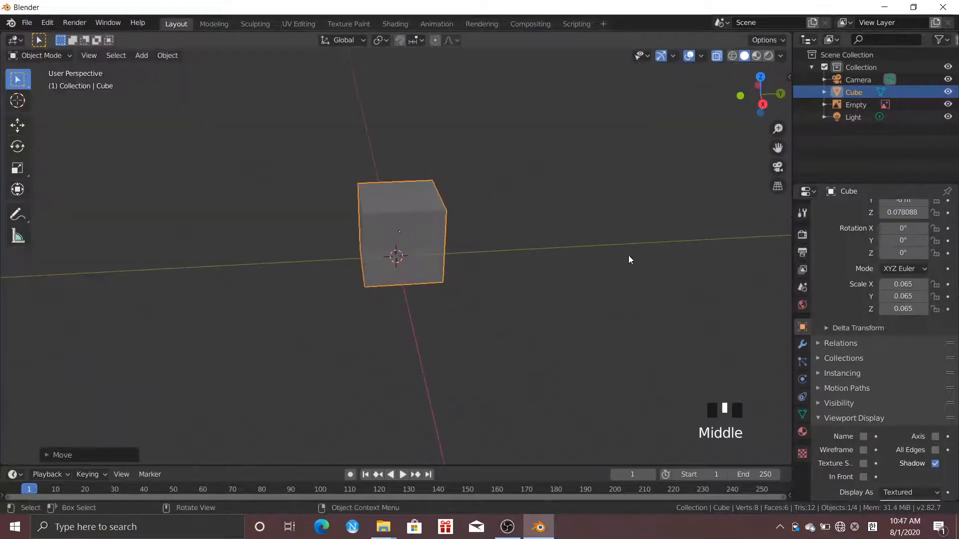
pyautogui.press('s')
pyautogui.press('y')
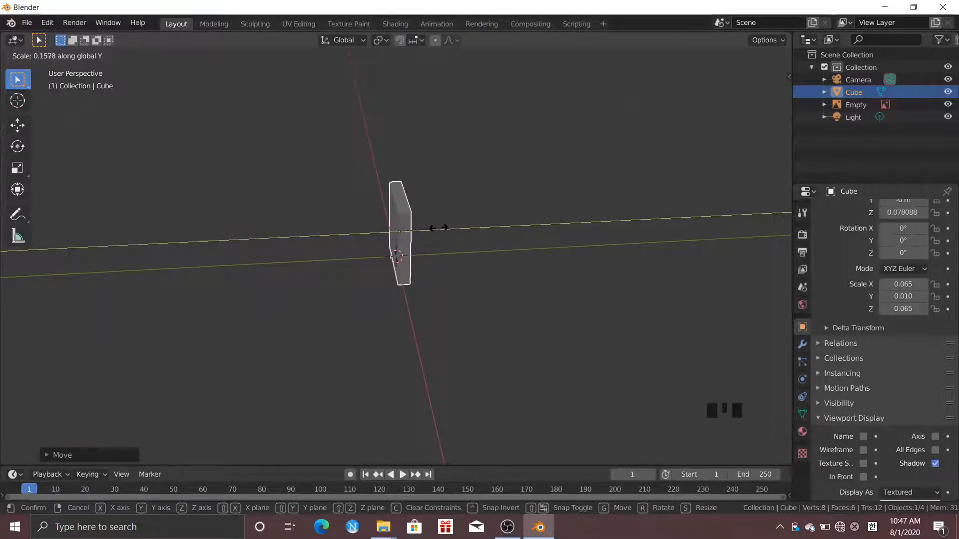
pyautogui.click(454, 235)
# In Edit Mode, move the cube's lower vertices down to the blade's cutting edge and shift its tip-side vertices slightly toward the guard
pyautogui.press('KP_1')
pyautogui.press('Tab')
pyautogui.scroll(3, 420, 208)
pyautogui.moveTo(373, 233); pyautogui.dragTo(585, 301)
pyautogui.press('g')
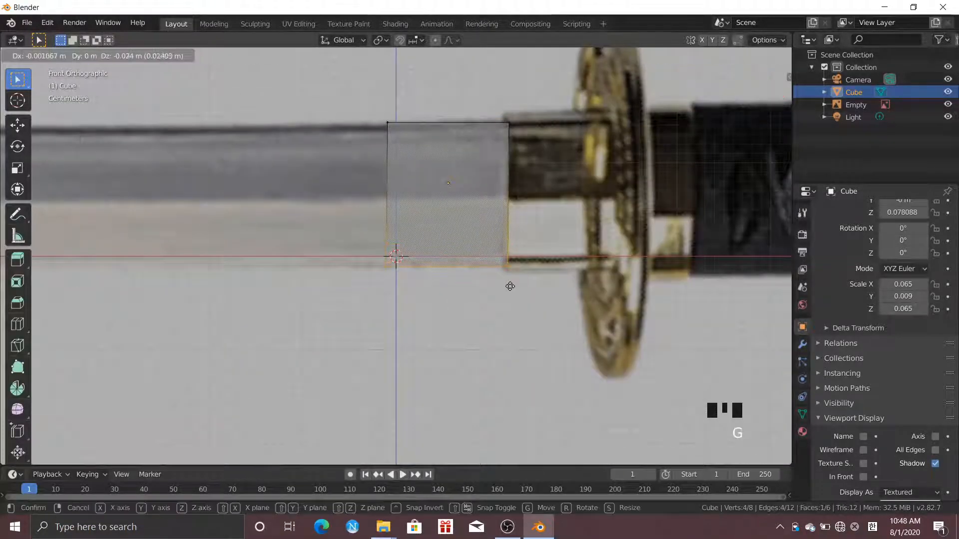
pyautogui.click(510, 286)
pyautogui.moveTo(376, 115); pyautogui.dragTo(417, 279)
pyautogui.press('g')
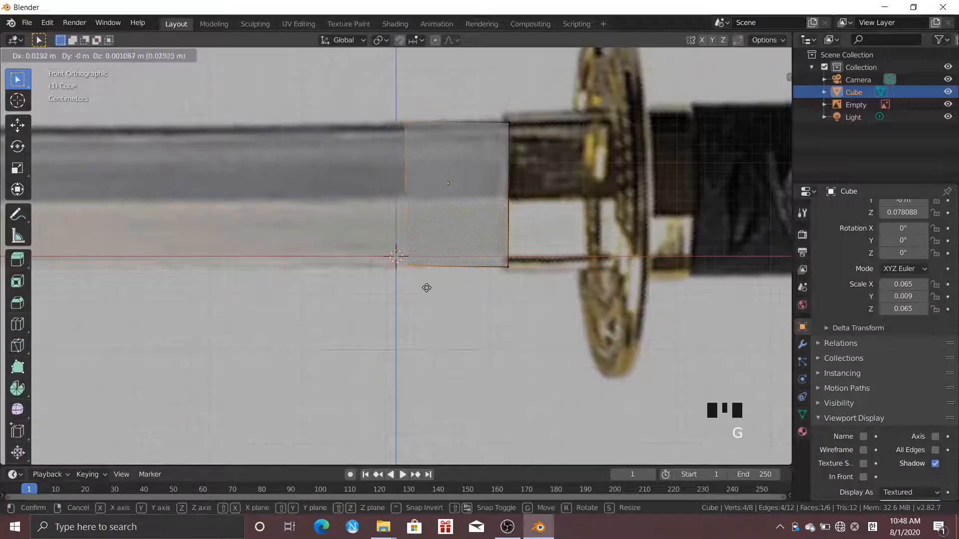
pyautogui.click(418, 288)
# Extrude the cube's tip-side face away from the guard in three segments along the base of the blade
pyautogui.scroll(-3, 419, 288)
pyautogui.press('e')
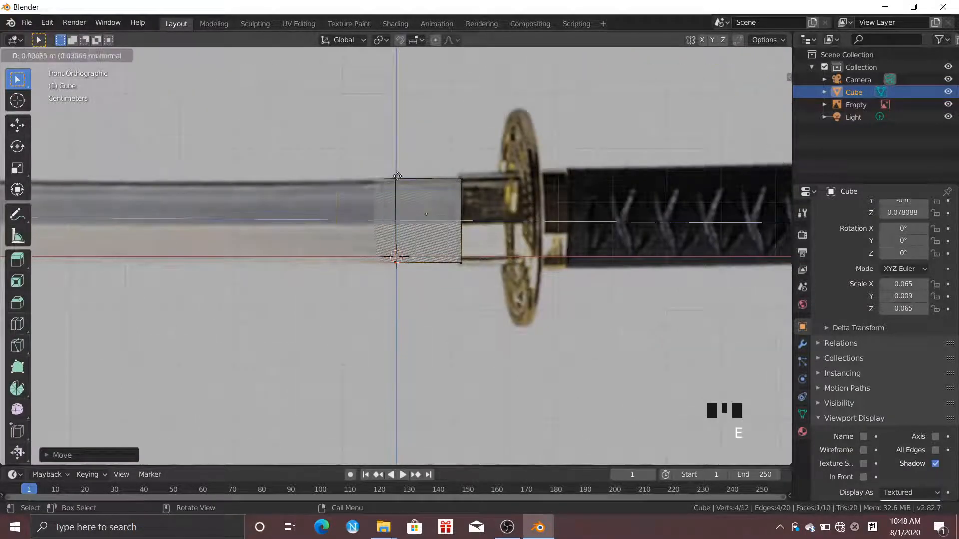
pyautogui.click(355, 181)
pyautogui.scroll(-3, 355, 181)
pyautogui.press('e')
pyautogui.click(313, 187)
pyautogui.press('e')
pyautogui.click(259, 192)
# Continue extruding the end face in further straight segments along the middle of the blade
pyautogui.scroll(-1, 259, 192)
pyautogui.keyDown('shift'); pyautogui.moveTo(320, 223); pyautogui.dragTo(542, 253, button='middle'); pyautogui.keyUp('shift')
pyautogui.scroll(1, 483, 245)
pyautogui.press('e')
pyautogui.click(417, 250)
pyautogui.press('e')
pyautogui.click(328, 245)
pyautogui.press('e')
pyautogui.click(229, 245)
pyautogui.press('e')
pyautogui.press('e')
pyautogui.rightClick(502, 234)
# Extrude more straight segments from the end face until the mesh nears the blade's tip area
pyautogui.press('e')
pyautogui.click(429, 264)
pyautogui.press('e')
pyautogui.click(345, 259)
pyautogui.press('e')
pyautogui.click(276, 259)
pyautogui.press('e')
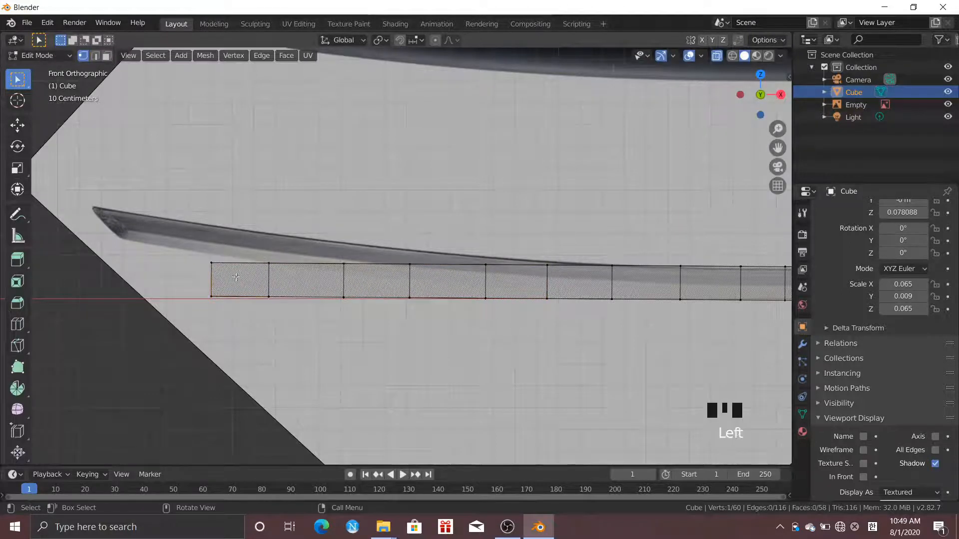
# Move the upper vertices of the segments in the guard-side half one by one onto the blade's spine
pyautogui.scroll(6, 236, 277)
pyautogui.keyDown('shift'); pyautogui.moveTo(699, 272); pyautogui.dragTo(559, 222, button='middle'); pyautogui.keyUp('shift')
pyautogui.moveTo(532, 213); pyautogui.dragTo(572, 234)
pyautogui.press('g')
pyautogui.click(573, 235)
pyautogui.moveTo(476, 207); pyautogui.dragTo(513, 230)
pyautogui.press('g')
pyautogui.click(514, 233)
pyautogui.moveTo(402, 207); pyautogui.dragTo(434, 239)
pyautogui.press('g')
pyautogui.press('g')
pyautogui.moveTo(230, 202); pyautogui.dragTo(266, 234)
pyautogui.press('g')
pyautogui.moveTo(107, 200); pyautogui.dragTo(150, 233)
pyautogui.press('g')
pyautogui.click(152, 241)
# Raise the vertex column where the blade starts to curve onto the spine, and adjust its lower vertices
pyautogui.scroll(-1, 214, 298)
pyautogui.scroll(-2, 215, 299)
pyautogui.keyDown('shift'); pyautogui.moveTo(215, 299); pyautogui.dragTo(512, 336, button='middle'); pyautogui.keyUp('shift')
pyautogui.scroll(2, 512, 337)
pyautogui.moveTo(347, 253); pyautogui.dragTo(371, 339)
pyautogui.press('g')
pyautogui.click(384, 289)
pyautogui.press('g')
pyautogui.click(371, 331)
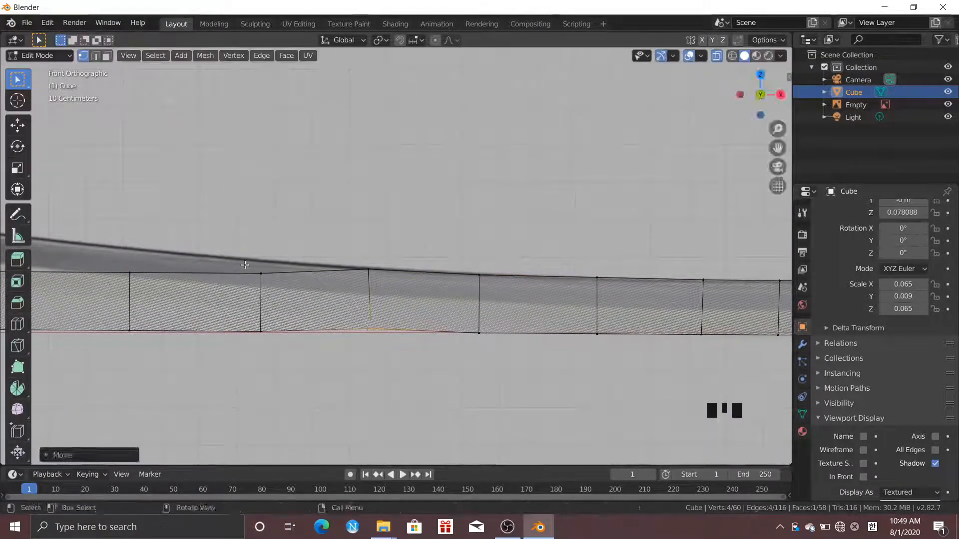
# Move the next two vertex columns toward the tip up onto the curved blade outline
pyautogui.moveTo(247, 264); pyautogui.dragTo(275, 374)
pyautogui.press('g')
pyautogui.click(276, 364)
pyautogui.moveTo(107, 253); pyautogui.dragTo(165, 358)
pyautogui.press('g')
pyautogui.click(168, 337)
# Raise the two vertex columns before the mesh's end column to follow the blade's curve
pyautogui.scroll(-1, 390, 344)
pyautogui.keyDown('shift'); pyautogui.moveTo(428, 344); pyautogui.dragTo(653, 345, button='middle'); pyautogui.keyUp('shift')
pyautogui.moveTo(307, 249); pyautogui.dragTo(382, 360)
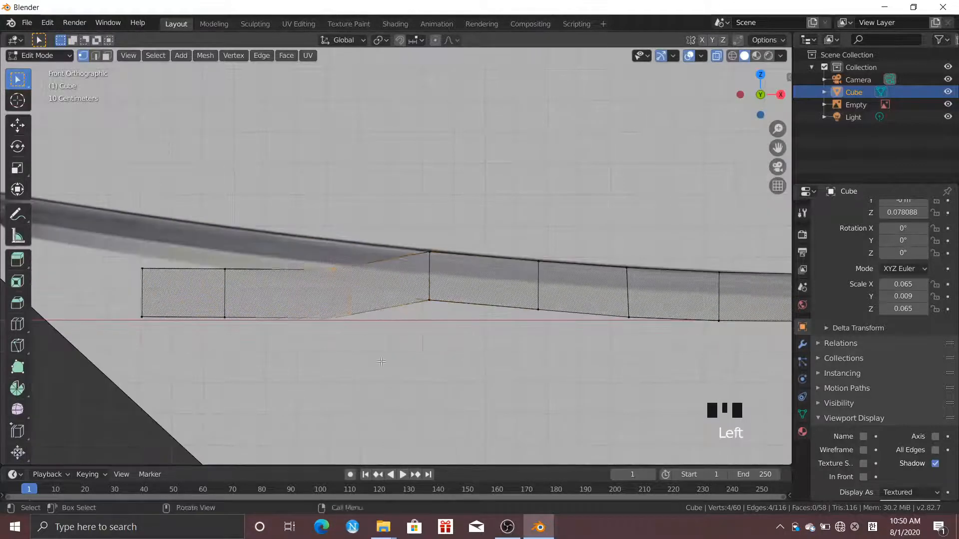
pyautogui.press('g')
pyautogui.click(385, 332)
pyautogui.moveTo(200, 249); pyautogui.dragTo(242, 343)
pyautogui.press('g')
pyautogui.press('g')
# Place the mesh's end column on the blade outline and fine-tune the lower vertices along the cutting edge
pyautogui.moveTo(120, 252); pyautogui.dragTo(254, 298)
pyautogui.click(163, 278)
pyautogui.press('g')
pyautogui.click(177, 274)
pyautogui.press('g')
pyautogui.click(255, 292)
pyautogui.moveTo(318, 274); pyautogui.dragTo(368, 314)
pyautogui.moveTo(410, 285); pyautogui.dragTo(456, 334)
pyautogui.press('g')
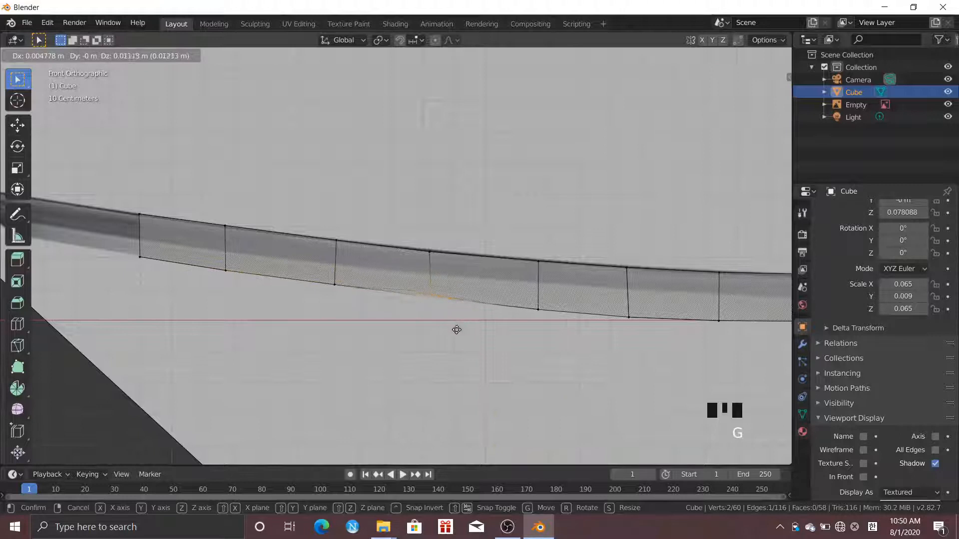
pyautogui.click(456, 328)
# Extrude the end face in further segments up to the start of the angled tip, aligning each with the blade outline
pyautogui.moveTo(193, 210); pyautogui.dragTo(225, 284)
pyautogui.scroll(4, 200, 270)
pyautogui.keyDown('shift'); pyautogui.moveTo(128, 226); pyautogui.dragTo(501, 297, button='middle'); pyautogui.keyUp('shift')
pyautogui.press('e')
pyautogui.click(403, 298)
pyautogui.press('g')
pyautogui.click(310, 245)
pyautogui.press('e')
pyautogui.click(237, 308)
pyautogui.press('g')
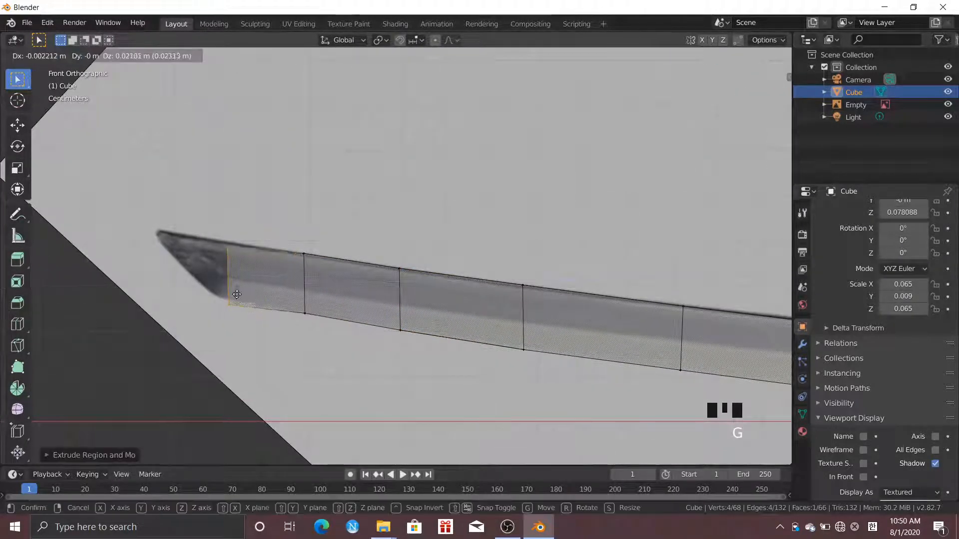
pyautogui.click(237, 296)
# Extrude one more segment and move its vertices to form the blade's pointed tip
pyautogui.press('e')
pyautogui.click(186, 294)
pyautogui.press('g')
pyautogui.moveTo(159, 224); pyautogui.dragTo(322, 328)
pyautogui.click(195, 249)
pyautogui.press('g')
pyautogui.click(179, 246)
# Move the lower vertices at the tip's corner and the adjacent column onto the cutting edge
pyautogui.press('g')
pyautogui.click(230, 310)
pyautogui.press('g')
pyautogui.click(314, 327)
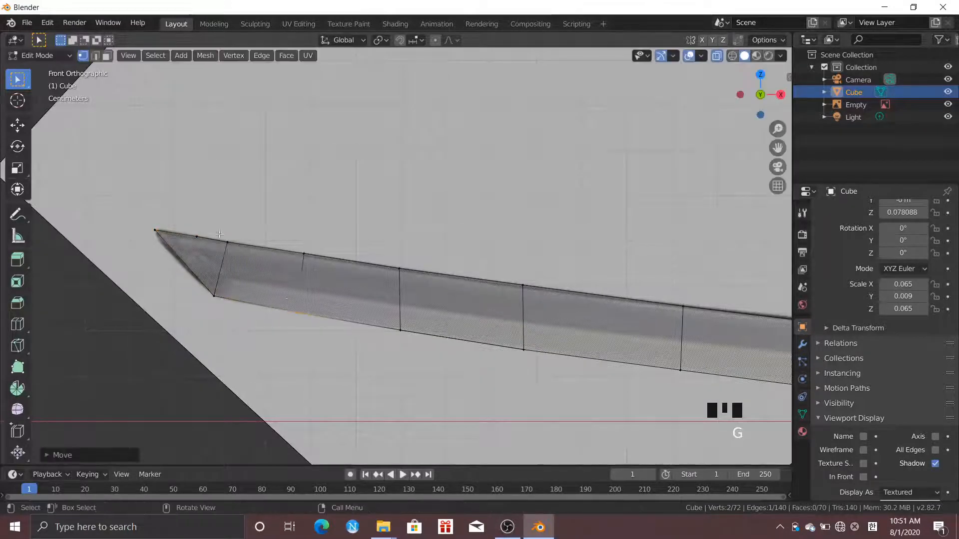
# Examine the blade mesh against the reference along its whole length with X-Ray on and off
pyautogui.scroll(-3, 360, 307)
pyautogui.moveTo(359, 307); pyautogui.dragTo(628, 306, button='middle')
pyautogui.scroll(2, 422, 295)
pyautogui.moveTo(422, 295); pyautogui.dragTo(499, 299, button='middle')
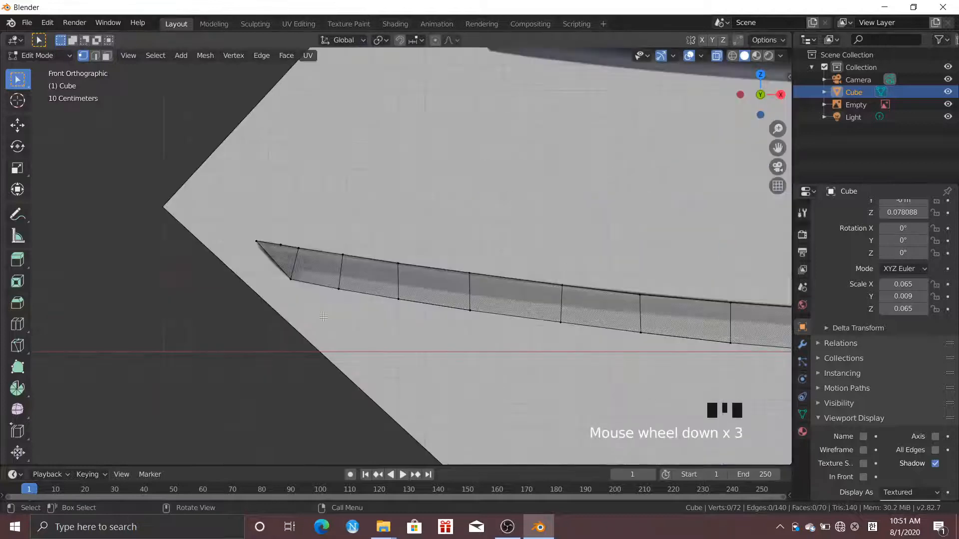
pyautogui.scroll(-6, 324, 317)
pyautogui.moveTo(691, 278); pyautogui.dragTo(581, 279, button='middle')
pyautogui.hotkey('alt', 'z')
pyautogui.scroll(3, 421, 293)
pyautogui.moveTo(421, 293); pyautogui.dragTo(649, 319, button='middle')
pyautogui.scroll(-3, 663, 314)
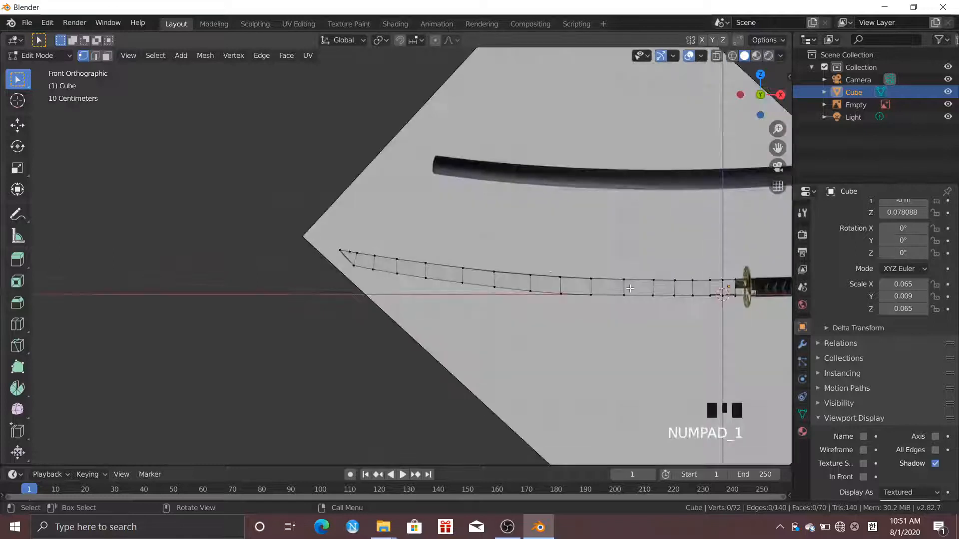
pyautogui.hotkey('alt', 'z')
pyautogui.hotkey('alt', 'z')
# Add a lengthwise loop cut along the entire blade between the spine and the cutting edge
pyautogui.hotkey('ctrl', 'r')
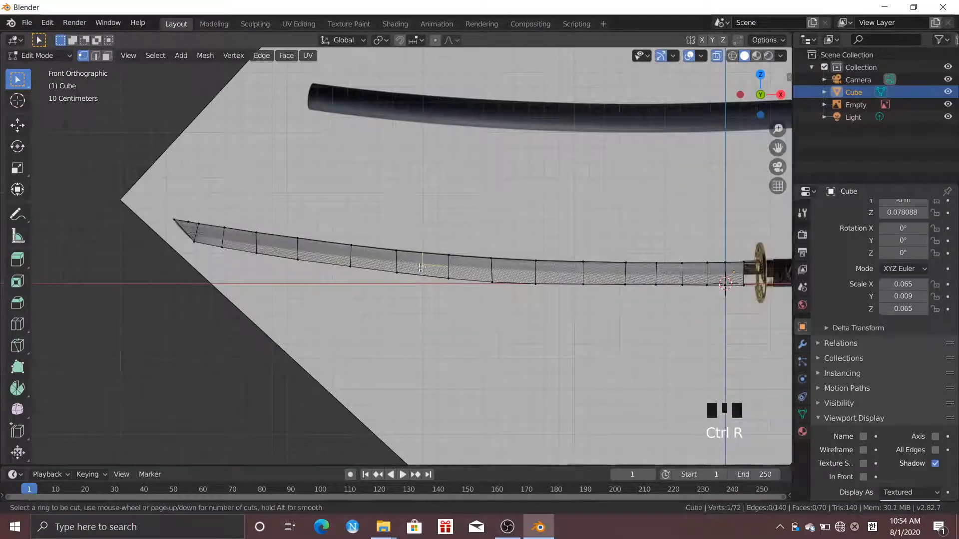
pyautogui.click(403, 261)
pyautogui.click(405, 262)
pyautogui.moveTo(388, 281); pyautogui.dragTo(494, 271, button='middle')
pyautogui.scroll(3, 488, 278)
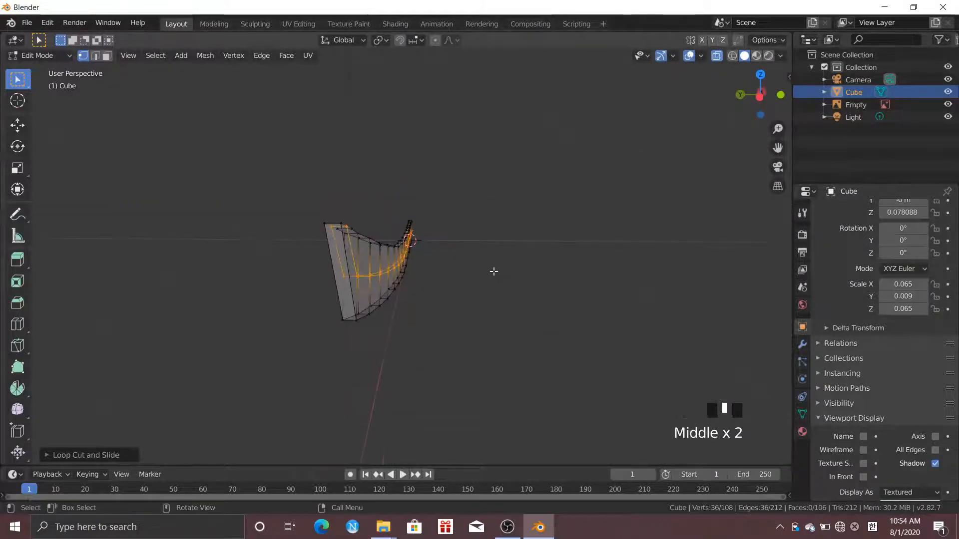
# Select the edge loops along the blade's cutting edge and scale them along Y to about 0.09 to sharpen the edge
pyautogui.click(380, 240)
pyautogui.moveTo(355, 320); pyautogui.dragTo(473, 334, button='middle')
pyautogui.keyDown('alt'); pyautogui.click(229, 321); pyautogui.keyUp('alt')
pyautogui.keyDown('alt'); pyautogui.keyDown('shift'); pyautogui.click(482, 286); pyautogui.keyUp('shift'); pyautogui.keyUp('alt')
pyautogui.moveTo(428, 295); pyautogui.dragTo(468, 267, button='middle')
pyautogui.scroll(2, 399, 283)
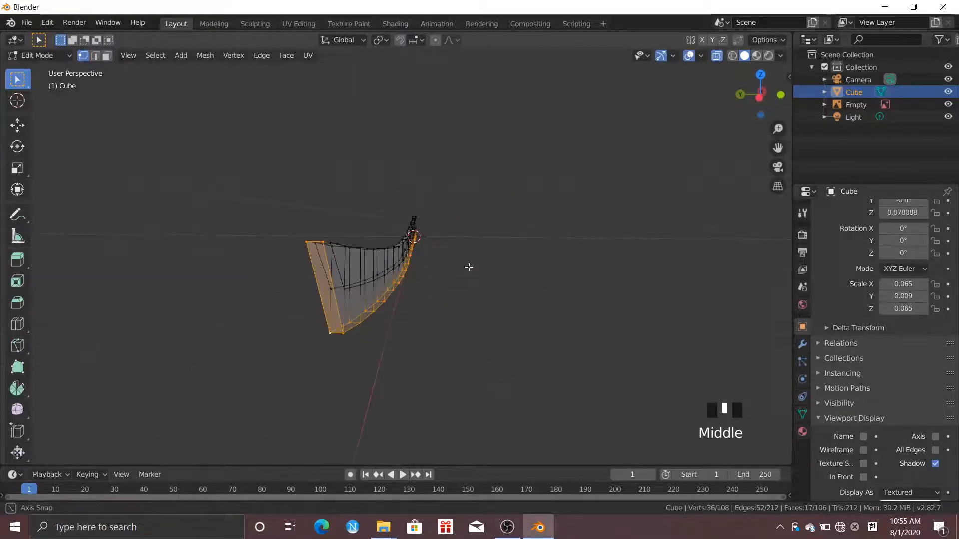
pyautogui.press('s')
pyautogui.press('y')
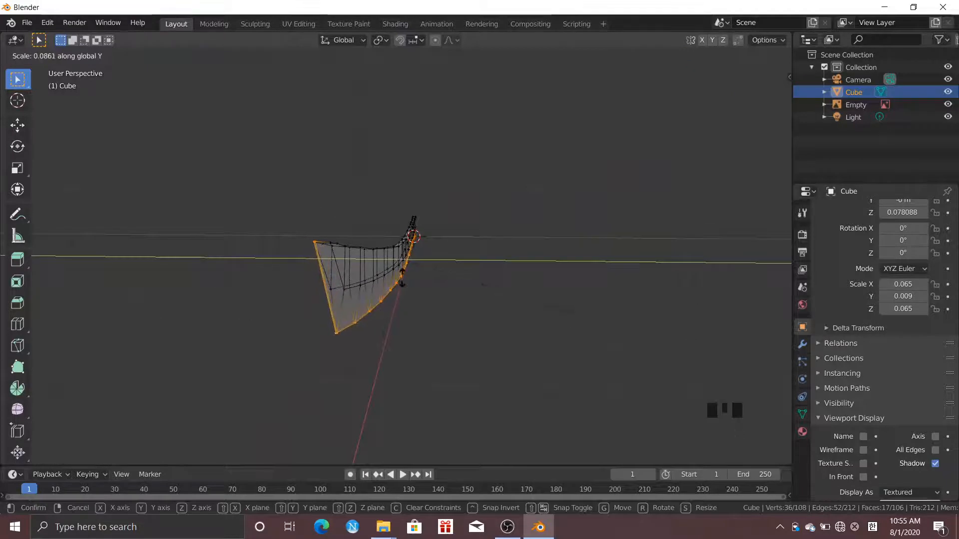
pyautogui.click(422, 270)
# Narrow successive pairs of spine vertices near the blade's tip along Y so the spine tapers to the point
pyautogui.moveTo(422, 270); pyautogui.dragTo(431, 227, button='middle')
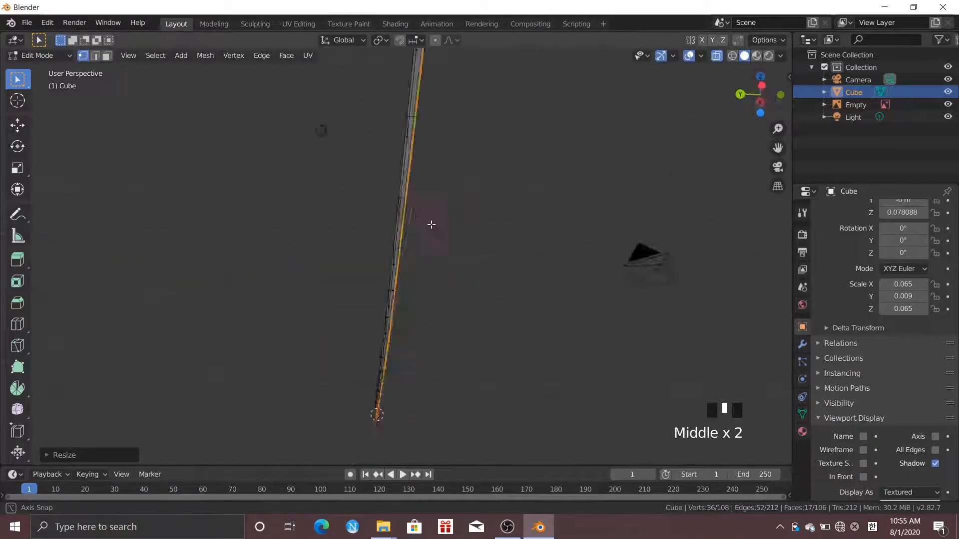
pyautogui.scroll(5, 476, 215)
pyautogui.scroll(-2, 522, 281)
pyautogui.moveTo(522, 280); pyautogui.dragTo(367, 368, button='middle')
pyautogui.hotkey('alt', 'z')
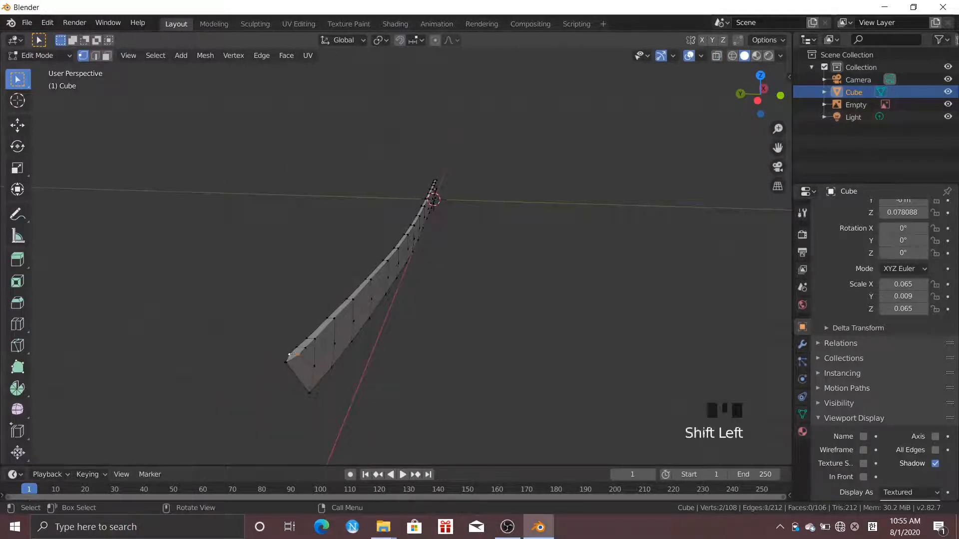
pyautogui.press('s')
pyautogui.press('y')
pyautogui.click(324, 359)
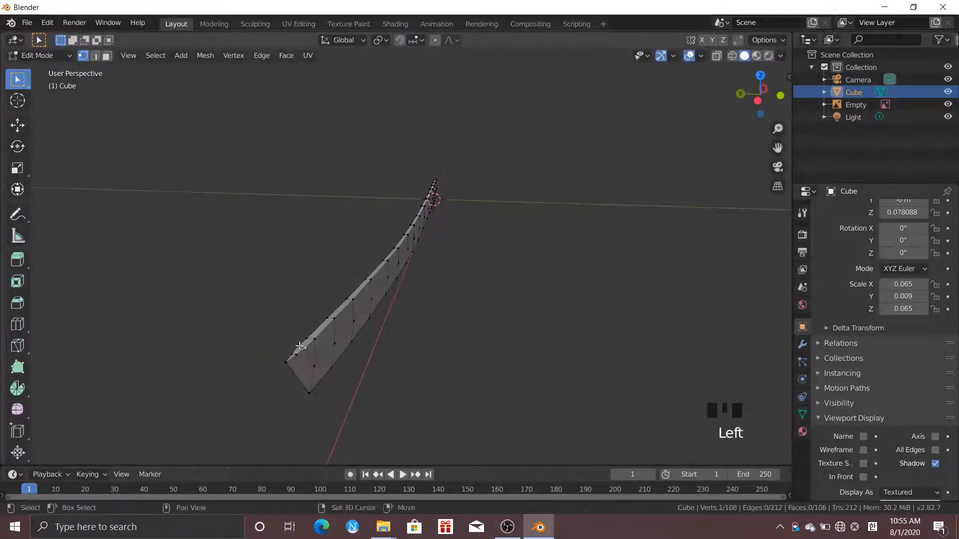
pyautogui.press('s')
pyautogui.press('y')
pyautogui.click(346, 353)
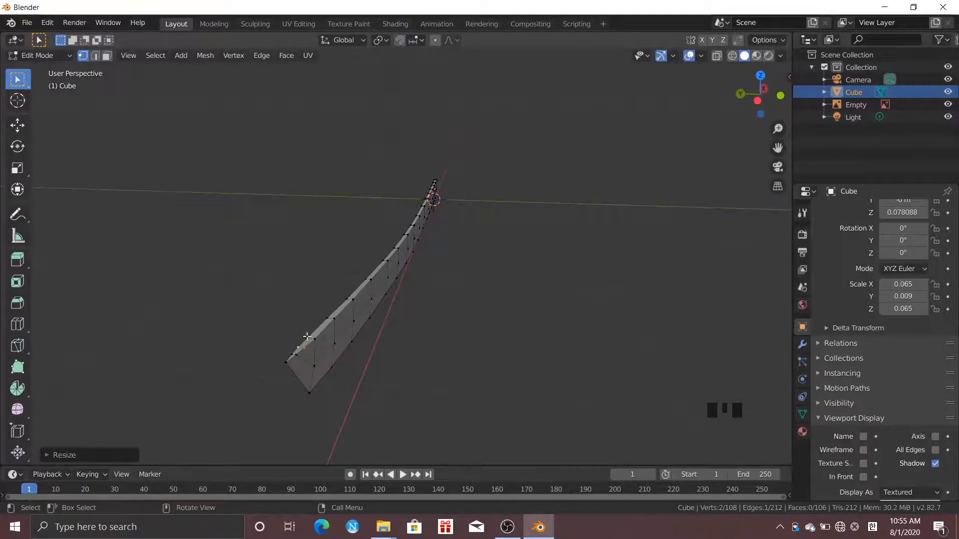
pyautogui.press('s')
pyautogui.press('y')
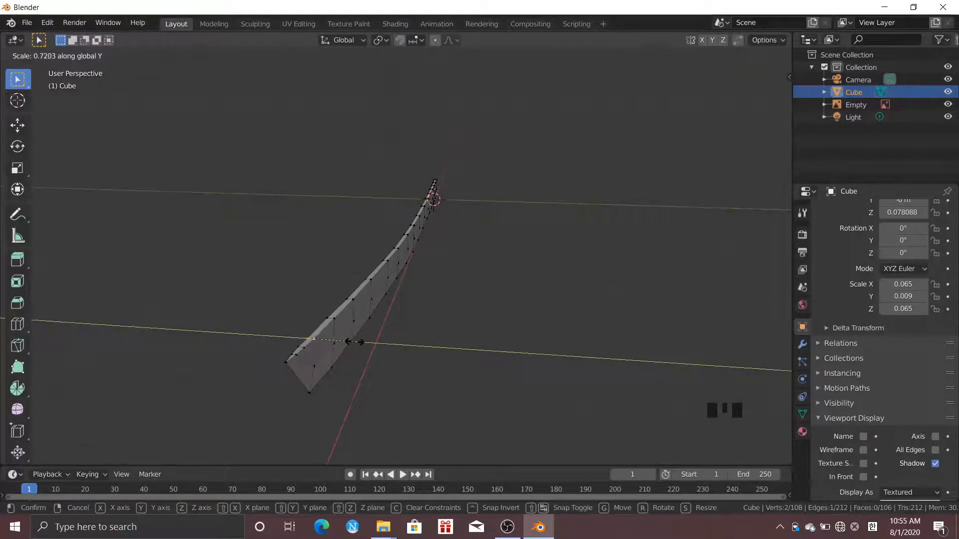
pyautogui.click(392, 359)
pyautogui.moveTo(392, 360); pyautogui.dragTo(240, 316, button='middle')
pyautogui.press('KP_1')
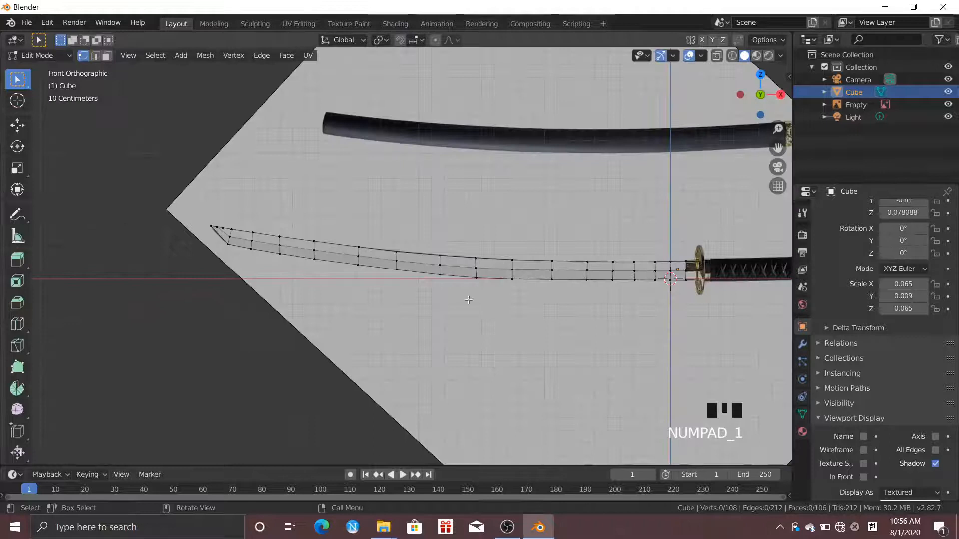
pyautogui.hotkey('alt', 'z')
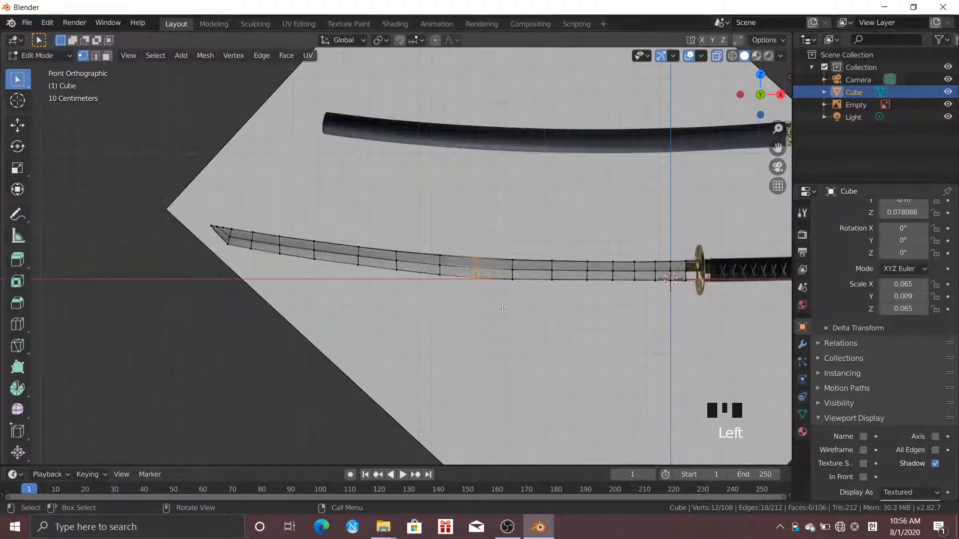
pyautogui.press('g')
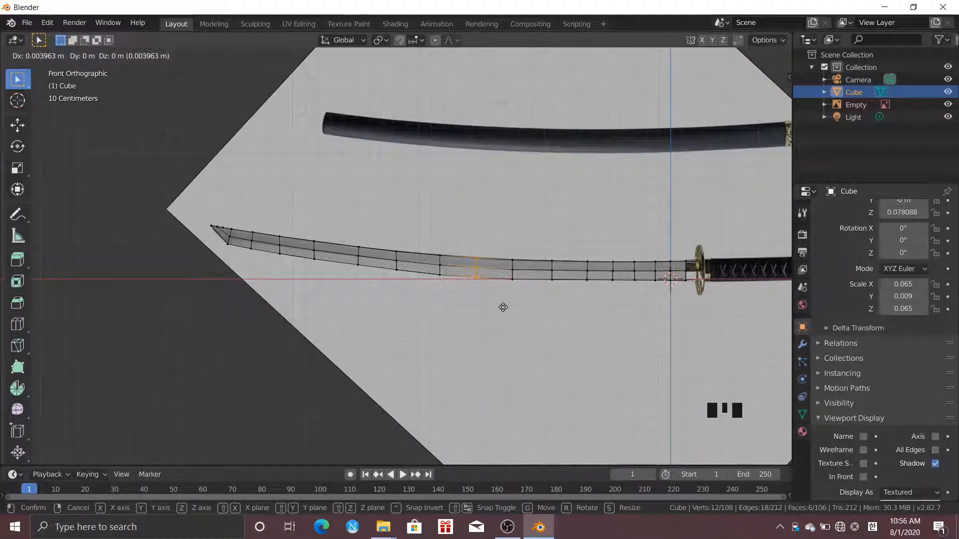
pyautogui.rightClick(503, 307)
pyautogui.scroll(-2, 501, 320)
pyautogui.scroll(3, 501, 330)
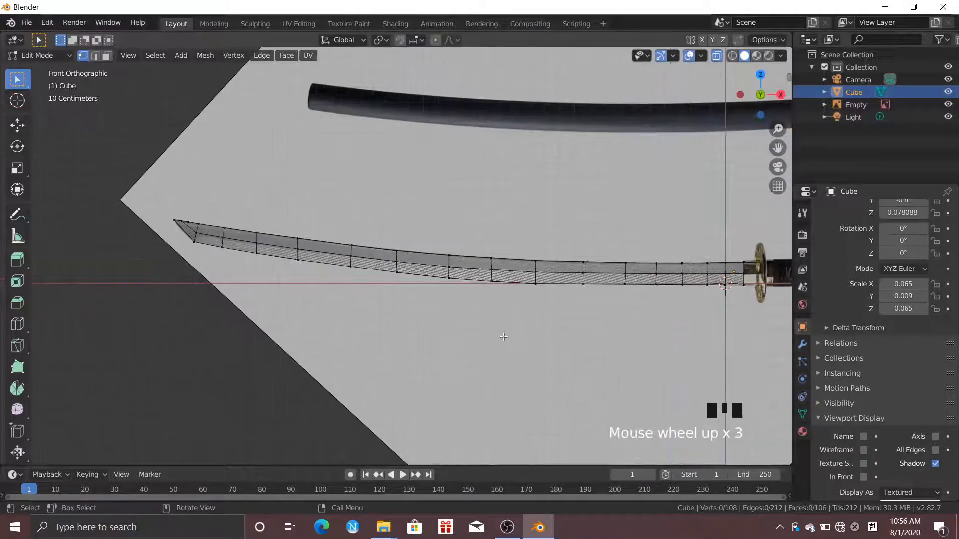
# Extrude the blade's base end twice, with a very short segment and a longer one reaching the handle
pyautogui.press('Tab')
pyautogui.hotkey('alt', 'z')
pyautogui.moveTo(497, 322); pyautogui.dragTo(445, 299, button='middle')
pyautogui.press('KP_1')
pyautogui.keyDown('shift'); pyautogui.moveTo(583, 298); pyautogui.dragTo(463, 325, button='middle'); pyautogui.keyUp('shift')
pyautogui.scroll(5, 477, 289)
pyautogui.scroll(-1, 544, 272)
pyautogui.press('Tab')
pyautogui.hotkey('alt', 'z')
pyautogui.moveTo(521, 250); pyautogui.dragTo(540, 345)
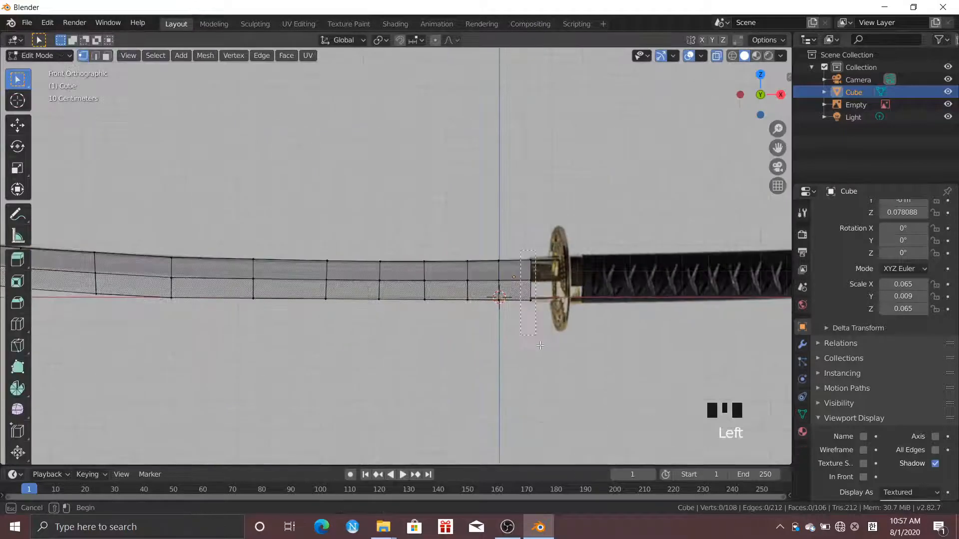
pyautogui.press('e')
pyautogui.click(549, 302)
pyautogui.press('e')
pyautogui.click(598, 304)
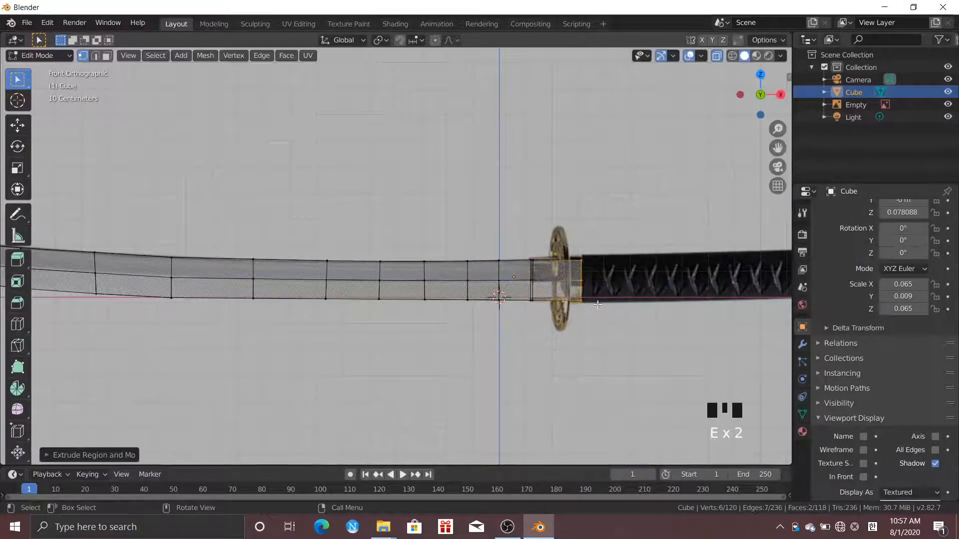
# Scale both loops of the extruded collar segment by about 1.1 with X excluded
pyautogui.keyDown('alt'); pyautogui.keyDown('shift'); pyautogui.click(534, 272); pyautogui.keyUp('shift'); pyautogui.keyUp('alt')
pyautogui.moveTo(534, 273); pyautogui.dragTo(509, 351, button='middle')
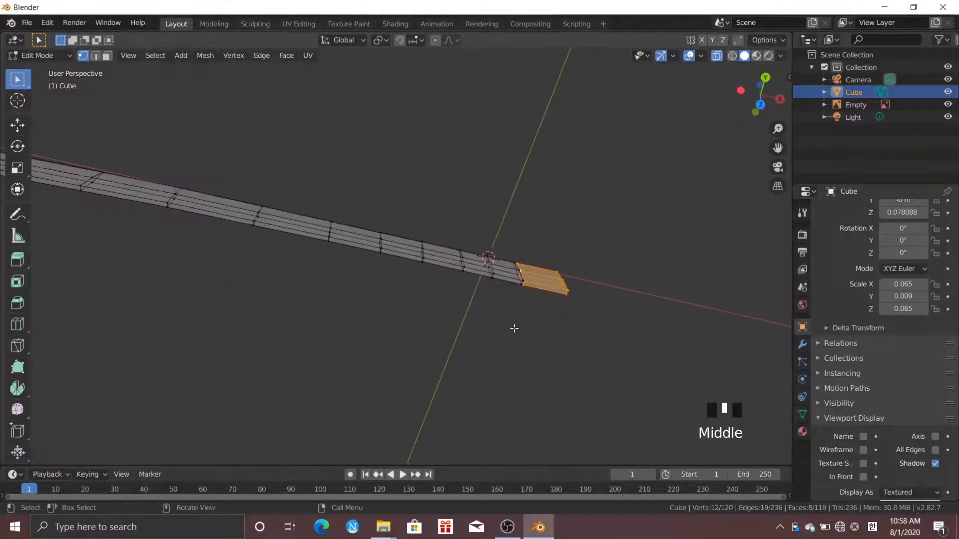
pyautogui.press('KP_1')
pyautogui.scroll(2, 543, 270)
pyautogui.press('s')
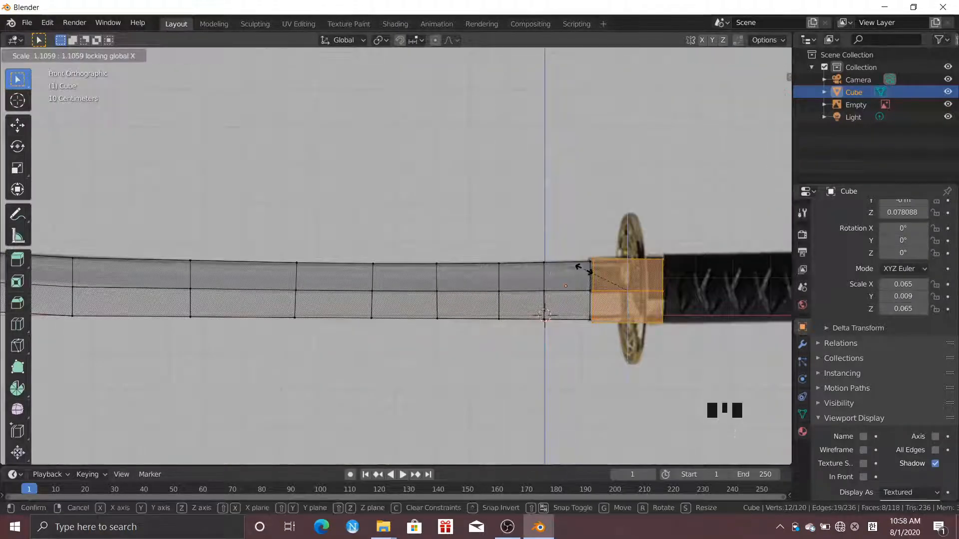
pyautogui.click(583, 270)
pyautogui.click(608, 332)
# Check the collar against the reference, leave mesh editing, rename the cube as Blade and hide it
pyautogui.hotkey('alt', 'z')
pyautogui.moveTo(608, 332); pyautogui.dragTo(649, 274, button='middle')
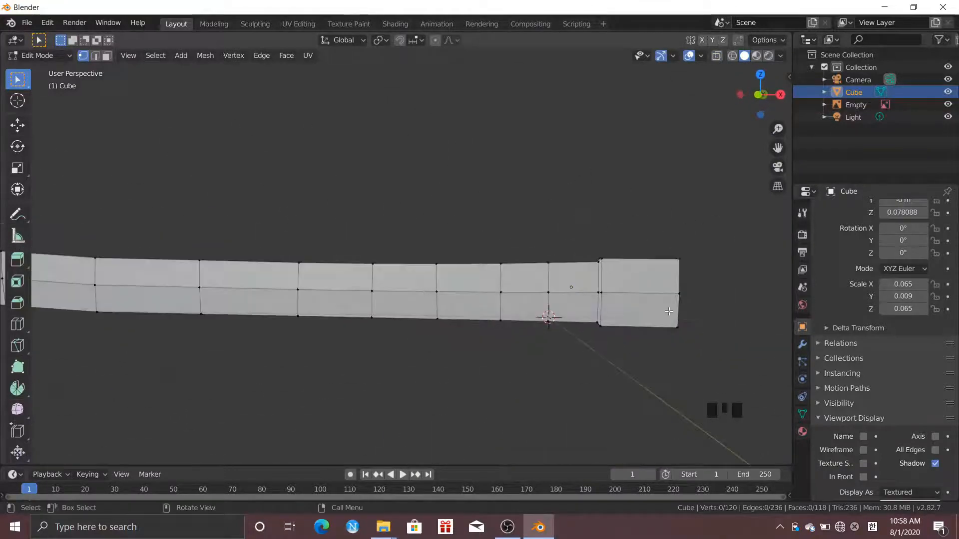
pyautogui.press('KP_1')
pyautogui.hotkey('alt', 'z')
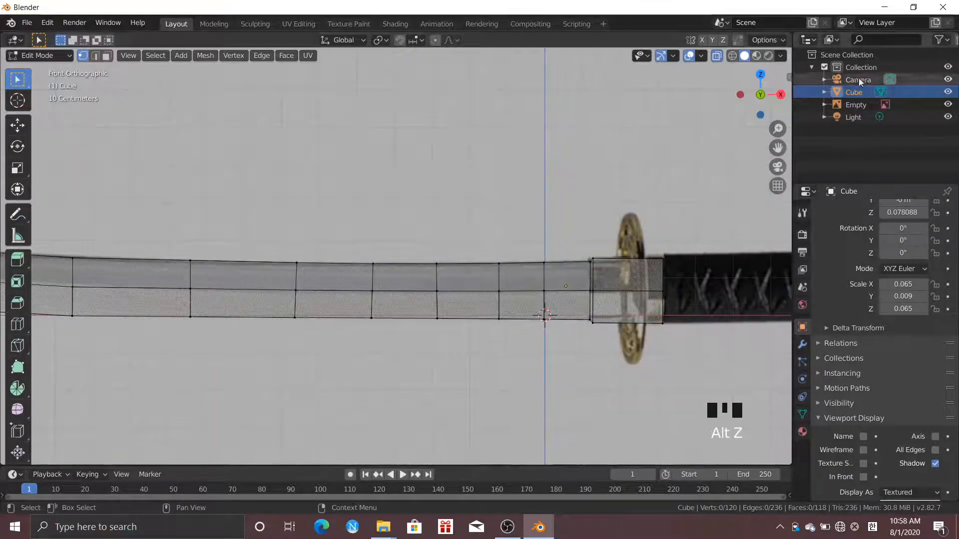
pyautogui.press('Tab')
pyautogui.scroll(-3, 577, 318)
pyautogui.click(496, 285)
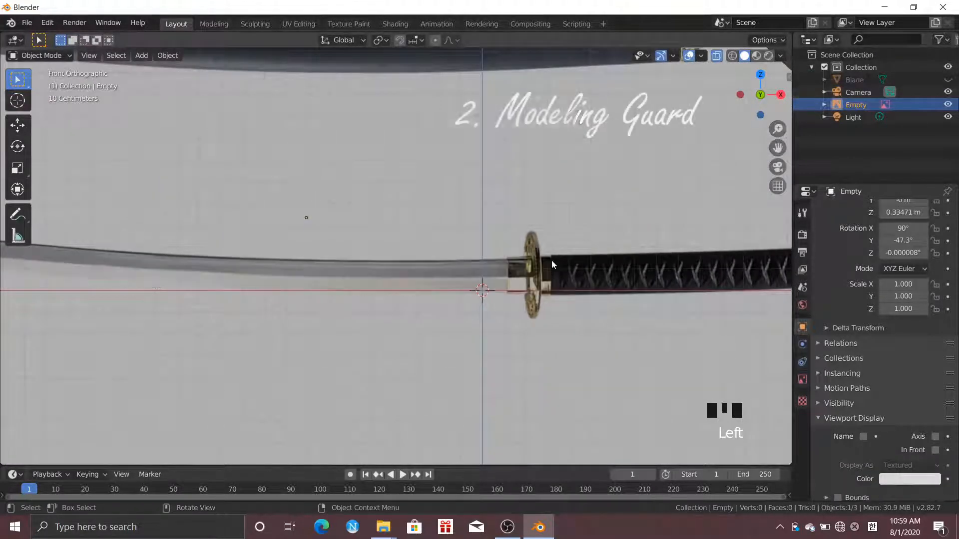
# Add a mesh circle for the guard and rotate it 90° about Y
pyautogui.hotkey('shift', 'a')
pyautogui.moveTo(565, 135)
pyautogui.click(622, 161)
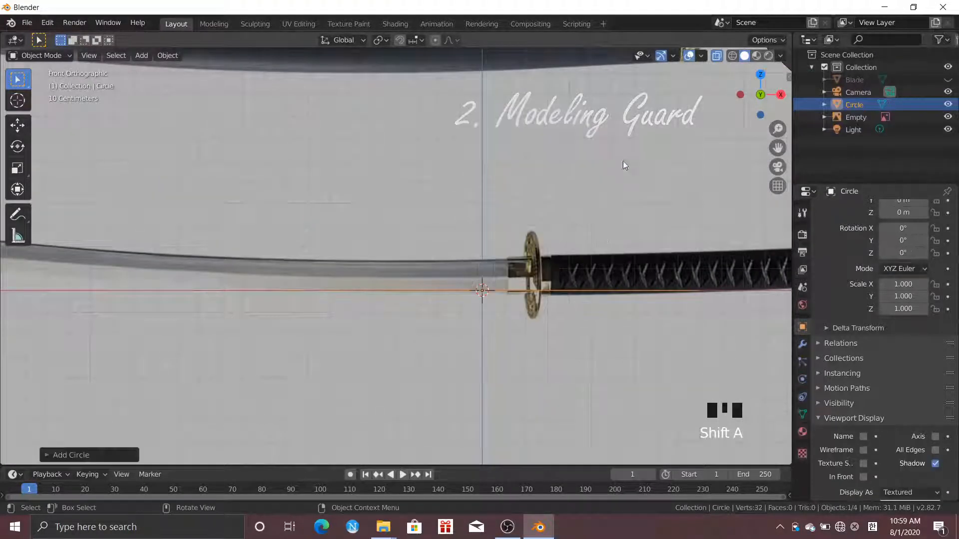
pyautogui.write('r90')
pyautogui.press('Return')
# Scale the guard circle to about 0.214 and position it over the guard in the reference image
pyautogui.press('s')
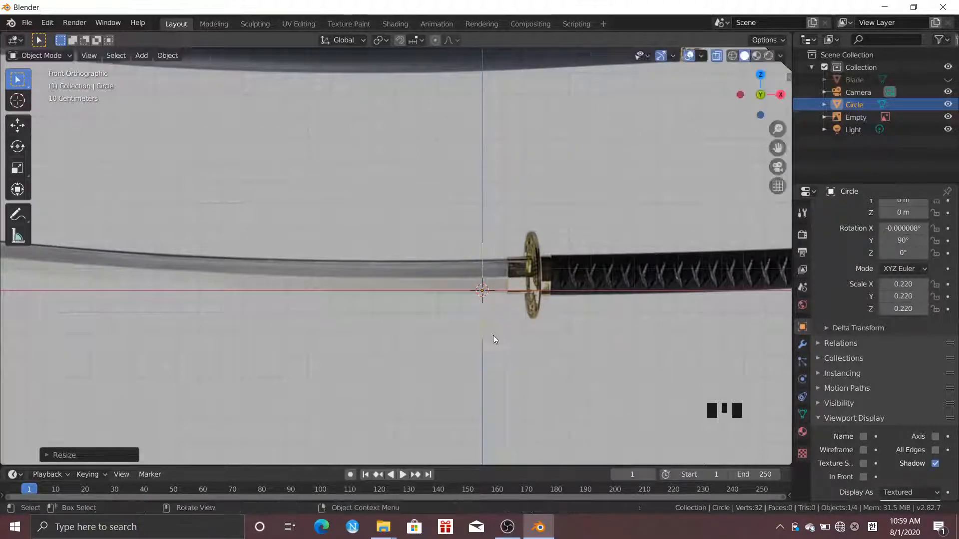
pyautogui.click(543, 319)
pyautogui.press('s')
pyautogui.click(580, 321)
pyautogui.moveTo(572, 248); pyautogui.dragTo(516, 297, button='middle')
# Extrude all of the circle's vertices and scale them inward to form a narrow flat ring
pyautogui.press('Tab')
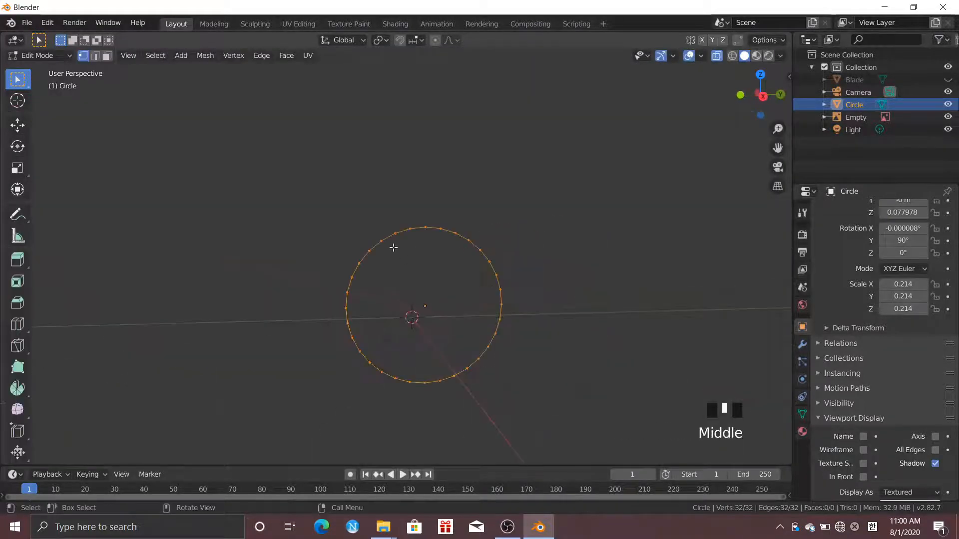
pyautogui.press('KP_3')
pyautogui.scroll(5, 395, 227)
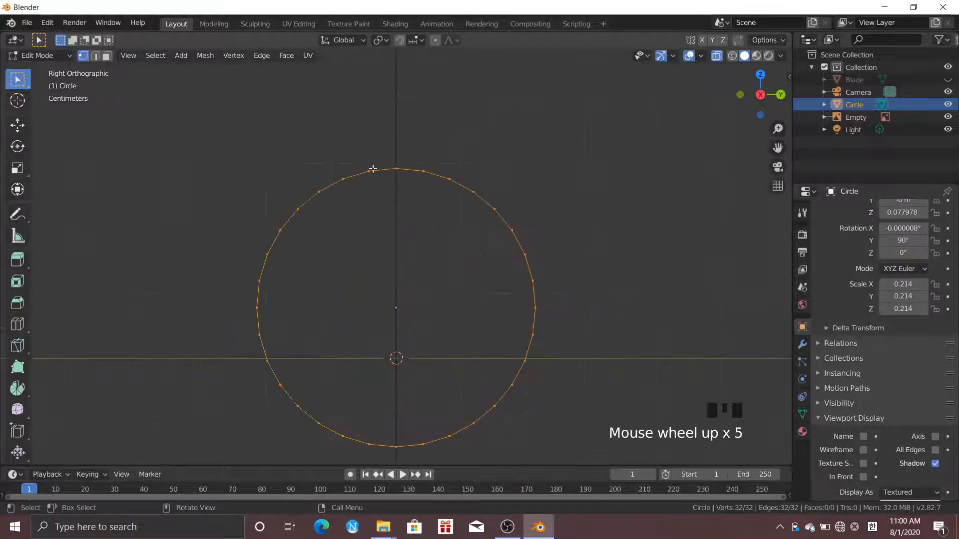
pyautogui.click(296, 206)
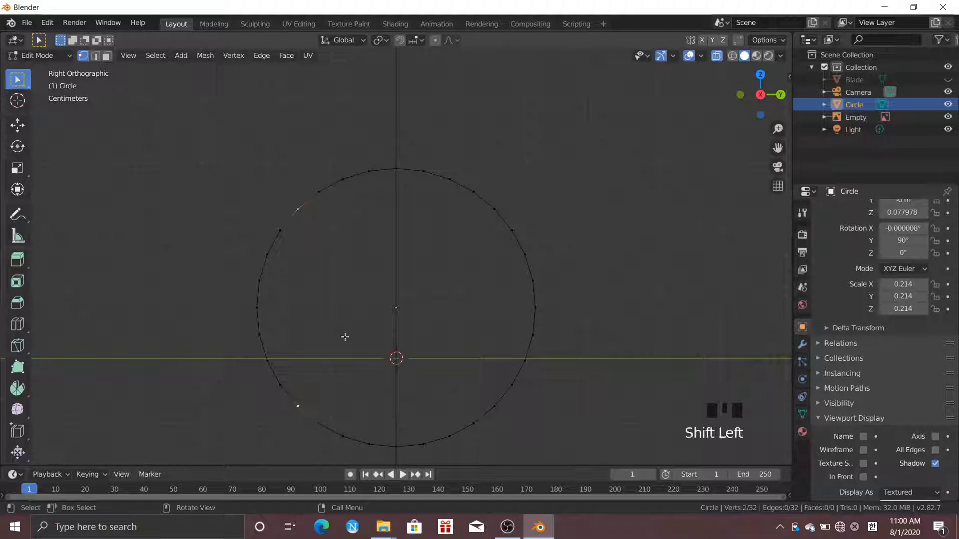
pyautogui.press('a')
pyautogui.press('e')
pyautogui.press('s')
pyautogui.click(305, 130)
# Join the ring's inner vertices with two vertical edges and fill the central strip between them with a face
pyautogui.click(361, 197)
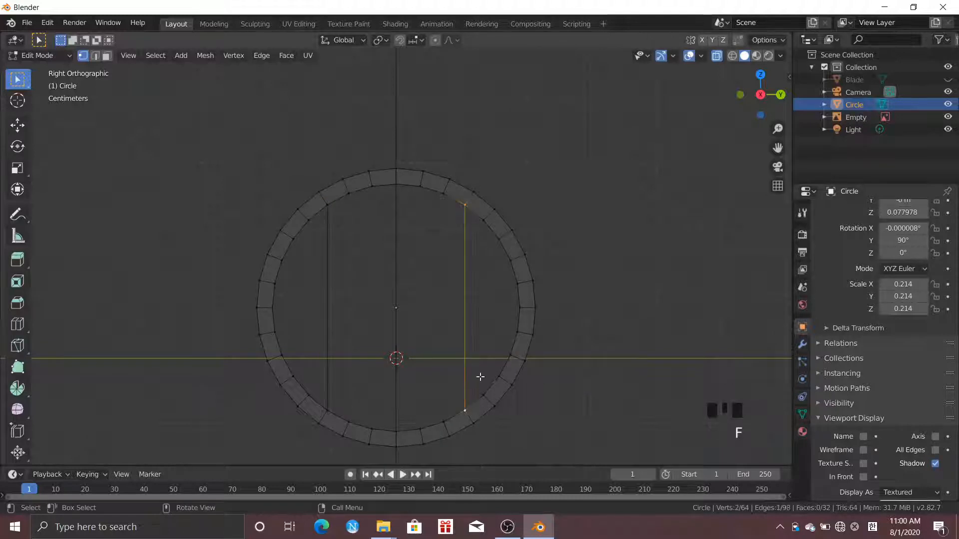
pyautogui.keyDown('ctrl'); pyautogui.click(464, 203); pyautogui.keyUp('ctrl')
pyautogui.keyDown('shift'); pyautogui.click(328, 410); pyautogui.keyUp('shift')
pyautogui.keyDown('ctrl'); pyautogui.click(464, 410); pyautogui.keyUp('ctrl')
pyautogui.press('f')
pyautogui.click(599, 313)
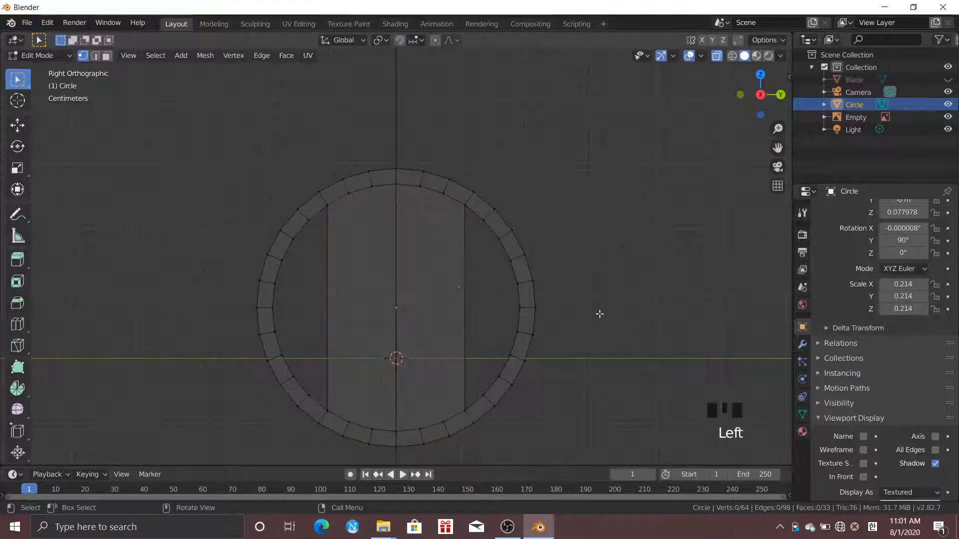
# Subdivide the central strip's two side edges and scale their midpoints inward to about 0.7 to pinch the middle
pyautogui.keyDown('shift'); pyautogui.click(467, 322); pyautogui.keyUp('shift')
pyautogui.rightClick(465, 311)
pyautogui.click(464, 140)
pyautogui.click(460, 307)
pyautogui.press('s')
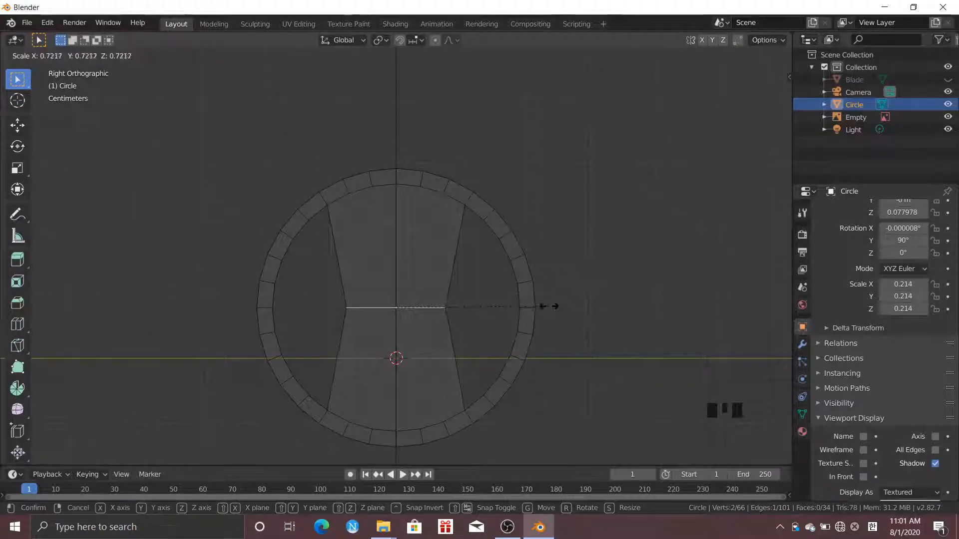
pyautogui.click(541, 306)
# Extrude the whole guard mesh by about 0.046 m, leave mesh editing and scale the object to 0.237 in Z
pyautogui.click(82, 56)
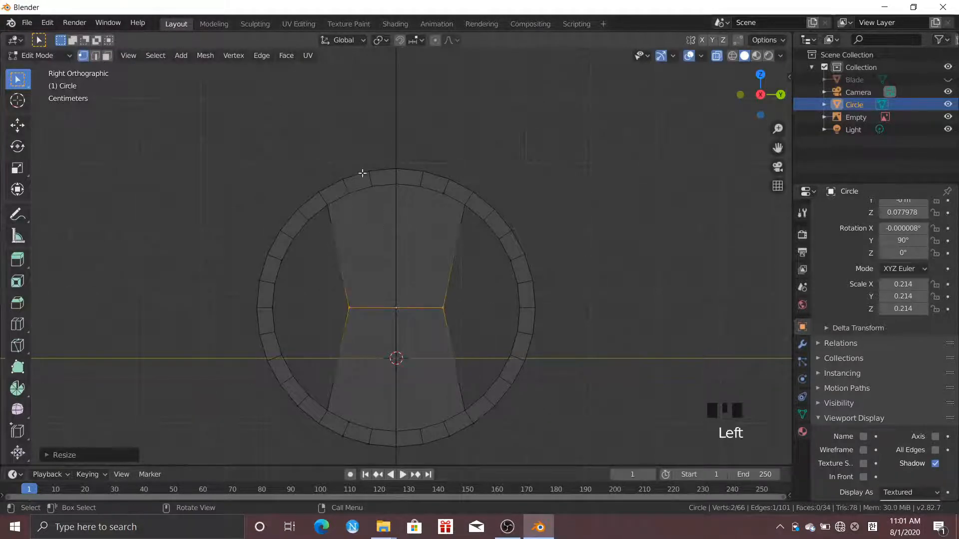
pyautogui.click(349, 166)
pyautogui.press('a')
pyautogui.scroll(-2, 441, 210)
pyautogui.moveTo(425, 202); pyautogui.dragTo(535, 256, button='middle')
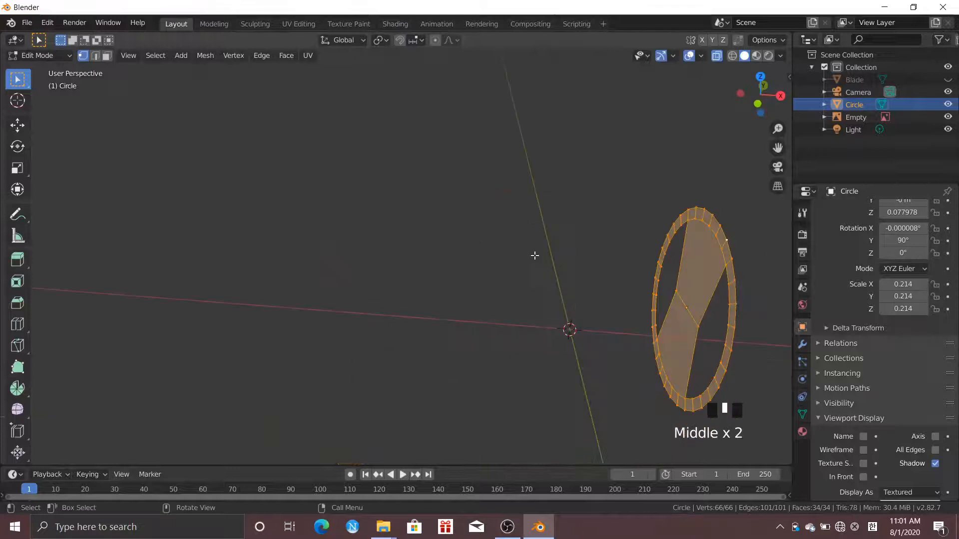
pyautogui.press('KP_1')
pyautogui.press('e')
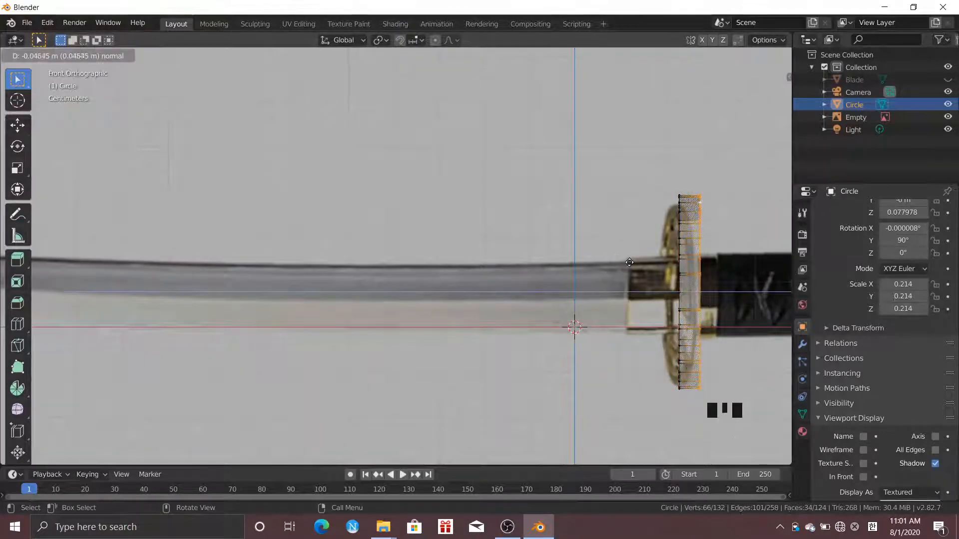
pyautogui.click(630, 262)
pyautogui.press('Tab')
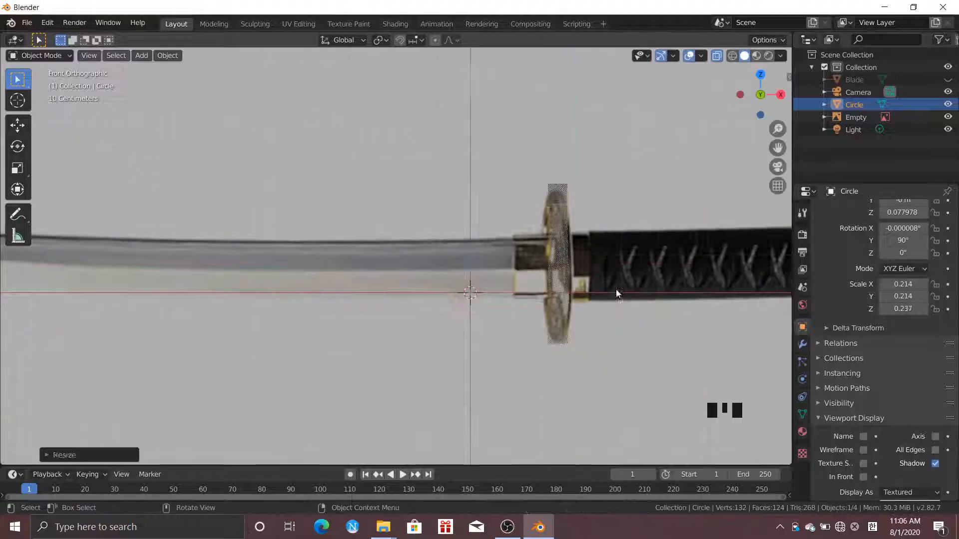
# Rename the guard's circle object as Guard and hide it
pyautogui.scroll(-1, 619, 338)
pyautogui.click(857, 103)
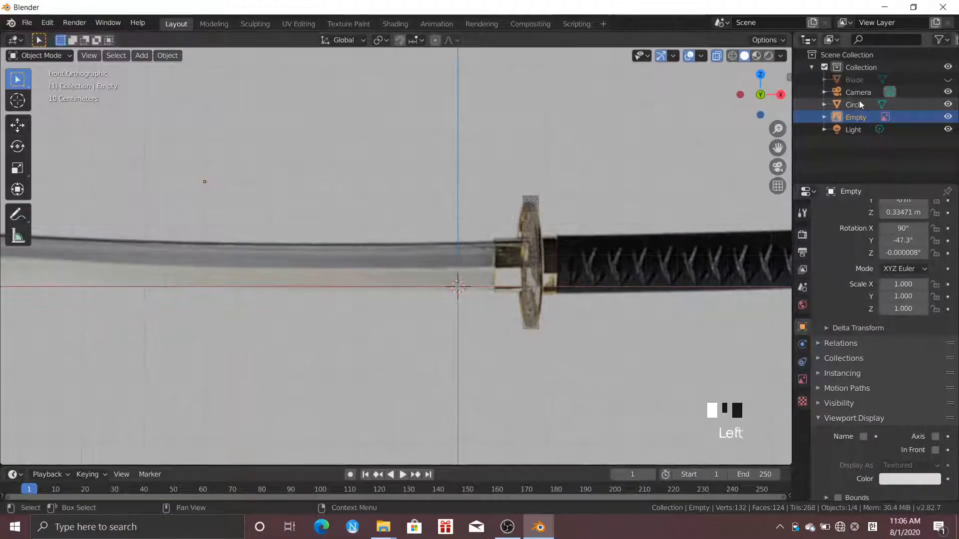
pyautogui.doubleClick(857, 103)
pyautogui.write('Guard')
pyautogui.press('Return')
pyautogui.click(948, 118)
# Add a mesh circle for the handle and rotate it 90° about Y
pyautogui.hotkey('shift', 'a')
pyautogui.moveTo(540, 239)
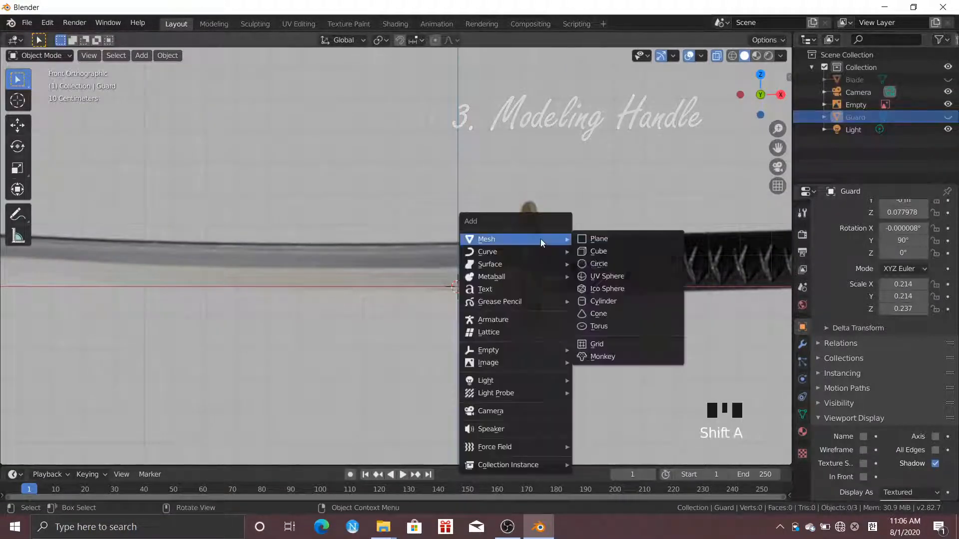
pyautogui.click(617, 262)
pyautogui.write('ry90')
pyautogui.press('Return')
# Scale the handle circle to about 0.097 and move it to the guard end of the handle in the reference
pyautogui.press('s')
pyautogui.click(463, 307)
pyautogui.press('g')
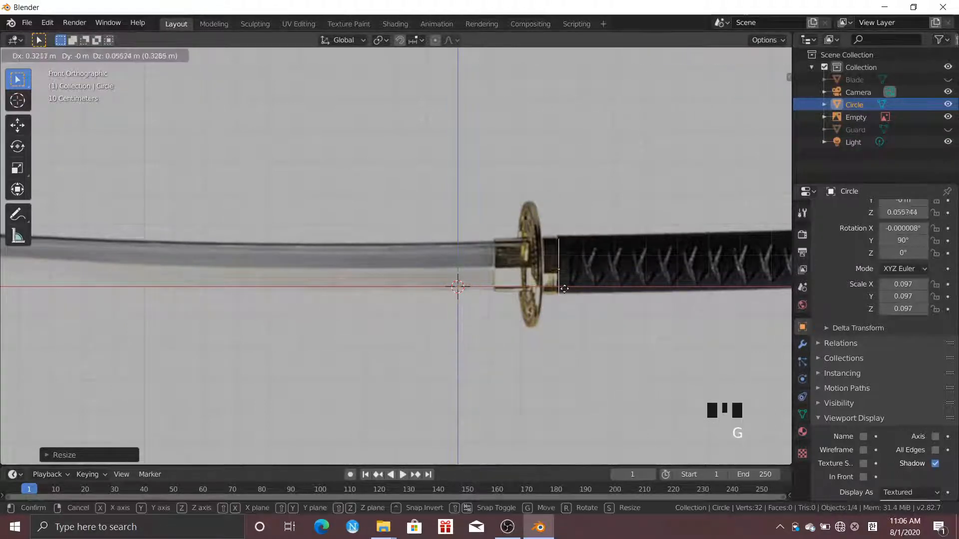
pyautogui.click(563, 284)
pyautogui.scroll(-2, 564, 284)
pyautogui.keyDown('shift'); pyautogui.click(475, 286); pyautogui.keyUp('shift')
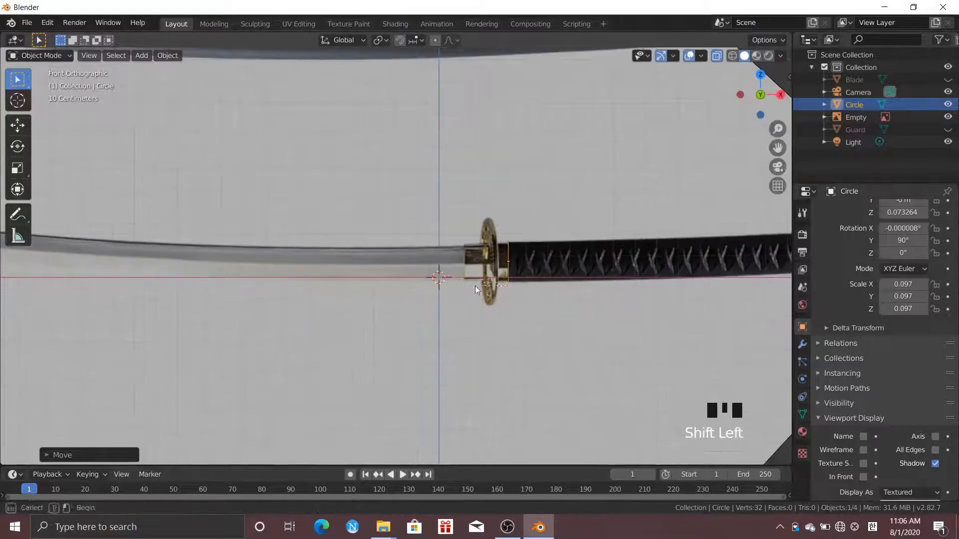
pyautogui.click(509, 271)
pyautogui.click(515, 262)
# Scale the handle circle along Y to about 0.055 so the handle's cross-section becomes oval
pyautogui.moveTo(514, 262); pyautogui.dragTo(432, 287, button='middle')
pyautogui.scroll(2, 400, 265)
pyautogui.press('s')
pyautogui.press('y')
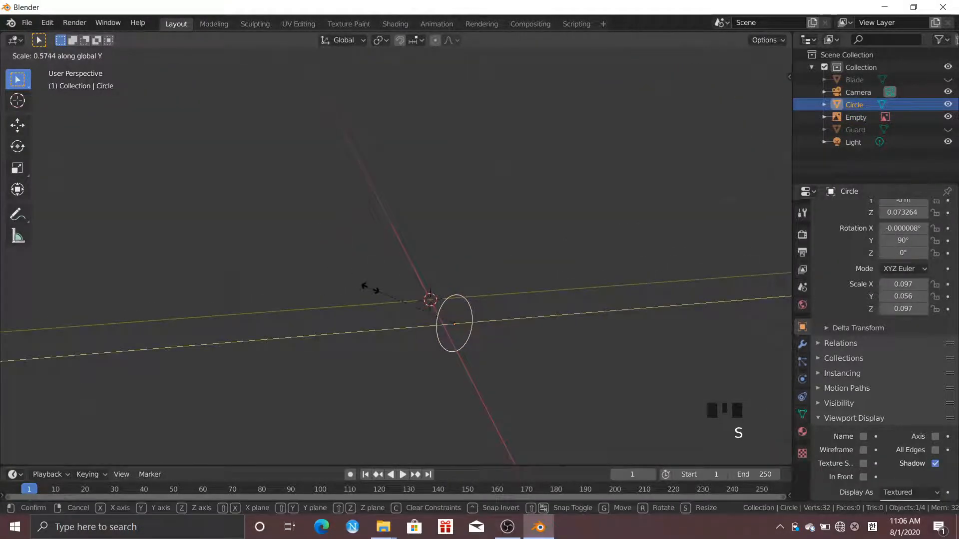
pyautogui.click(401, 297)
# Extrude the circle's ring along the reference handle in four consecutive sections, following the curve away from the guard
pyautogui.press('Tab')
pyautogui.press('KP_1')
pyautogui.keyDown('shift'); pyautogui.moveTo(374, 255); pyautogui.dragTo(291, 256, button='middle'); pyautogui.keyUp('shift')
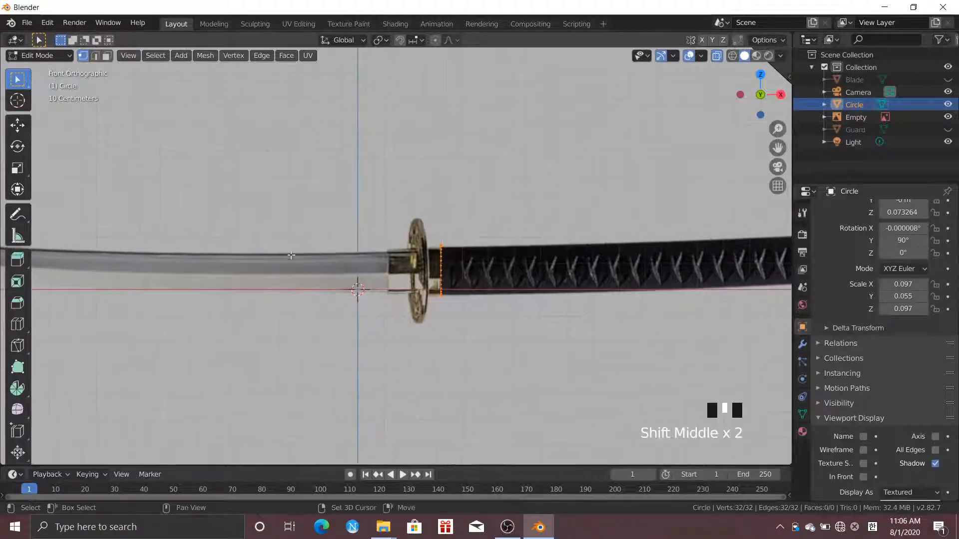
pyautogui.keyDown('shift'); pyautogui.moveTo(500, 276); pyautogui.dragTo(323, 290, button='middle'); pyautogui.keyUp('shift')
pyautogui.press('e')
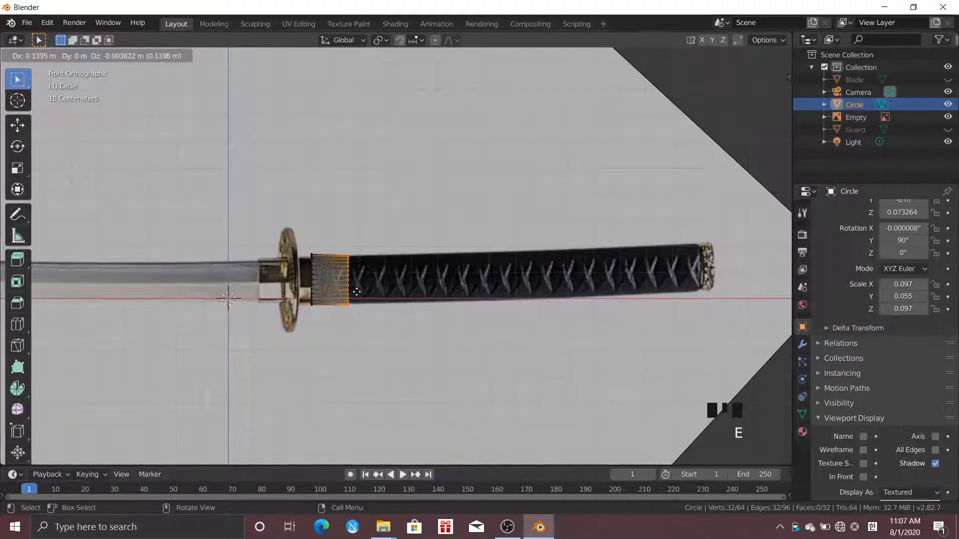
pyautogui.click(357, 291)
pyautogui.press('e')
pyautogui.click(413, 291)
pyautogui.press('e')
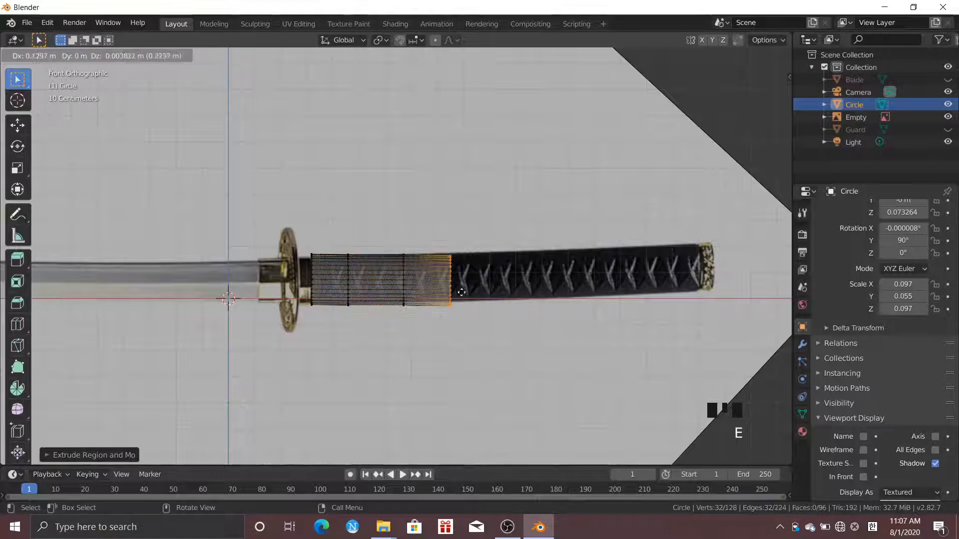
pyautogui.click(475, 290)
pyautogui.press('e')
pyautogui.click(546, 286)
# Extrude a fifth handle section, then scale and move its end ring to fit the reference outline
pyautogui.press('e')
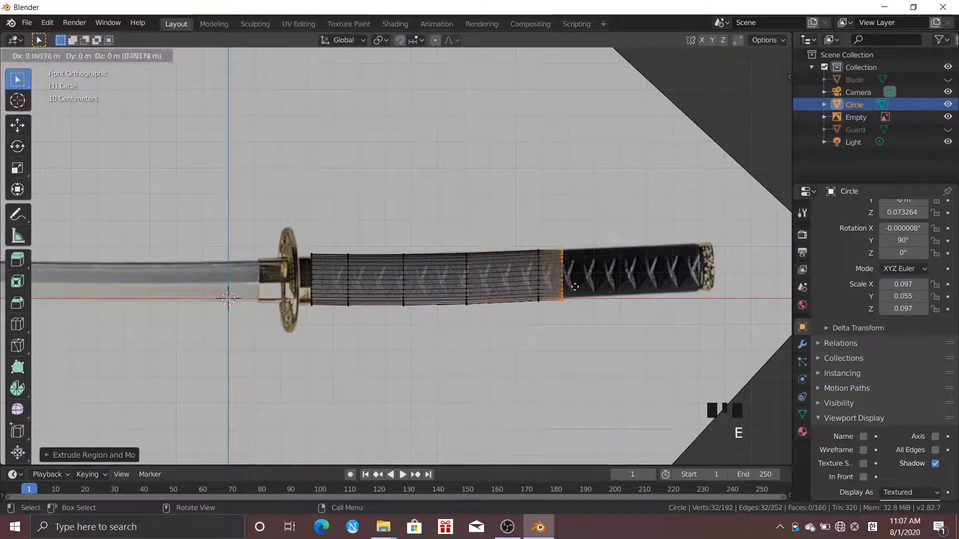
pyautogui.click(625, 286)
pyautogui.press('s')
pyautogui.click(646, 361)
pyautogui.press('g')
pyautogui.click(638, 339)
# Extrude the handle in two more sections up to the pommel and scale the last ring to about 0.95
pyautogui.press('e')
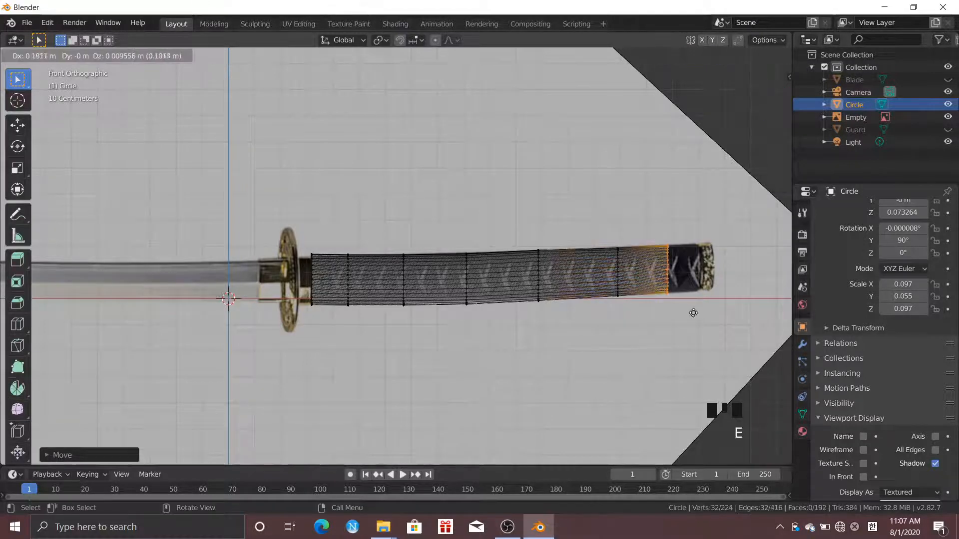
pyautogui.click(727, 311)
pyautogui.press('s')
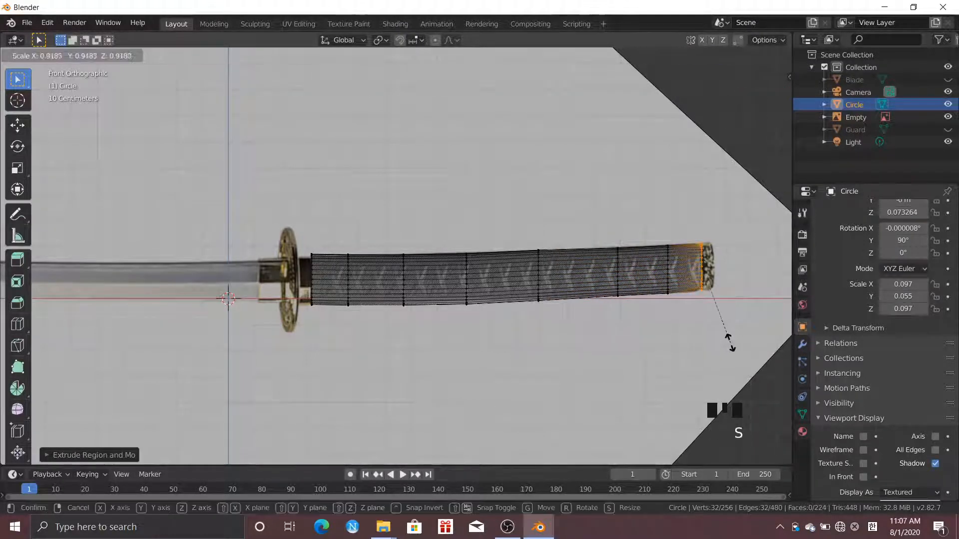
pyautogui.click(730, 344)
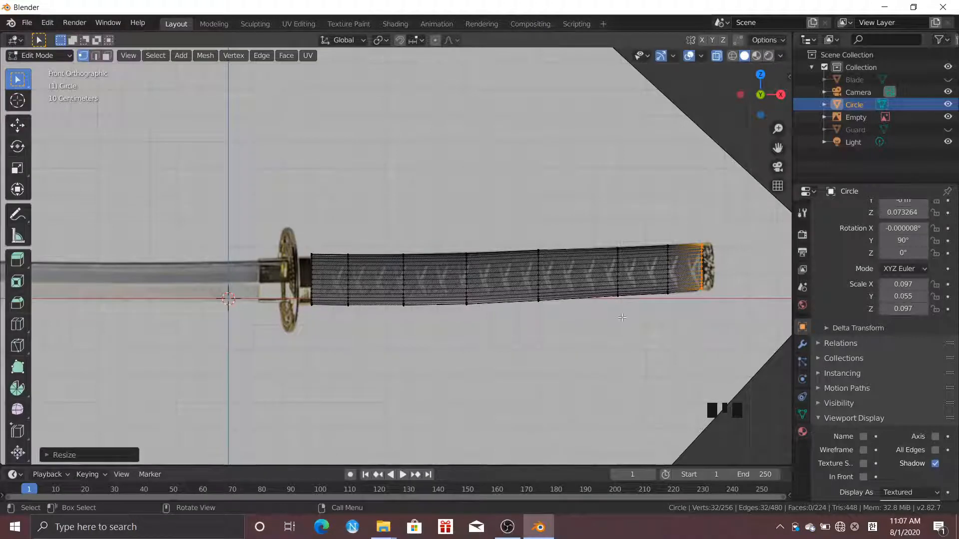
# Extrude the end ring across the pommel and add an edge loop just before the pommel section
pyautogui.press('e')
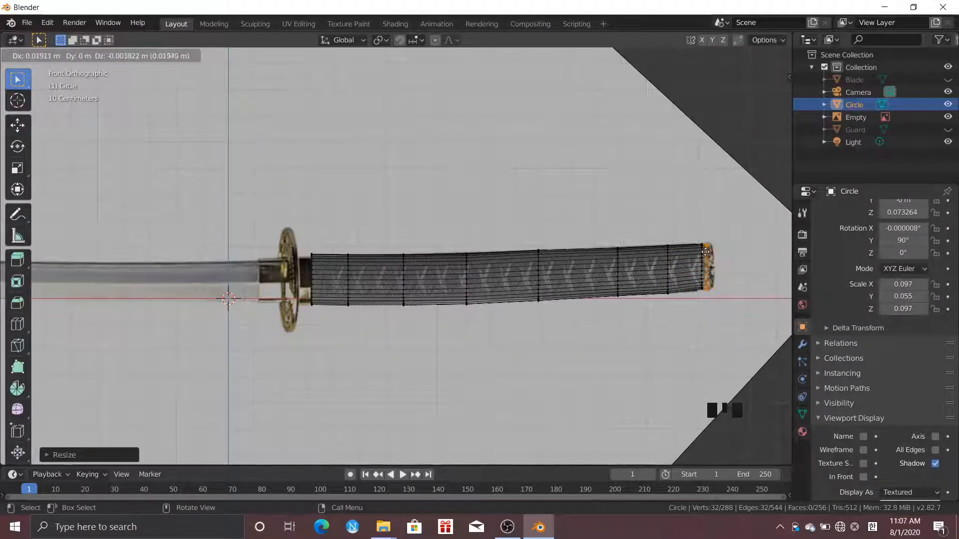
pyautogui.click(713, 251)
pyautogui.scroll(2, 692, 275)
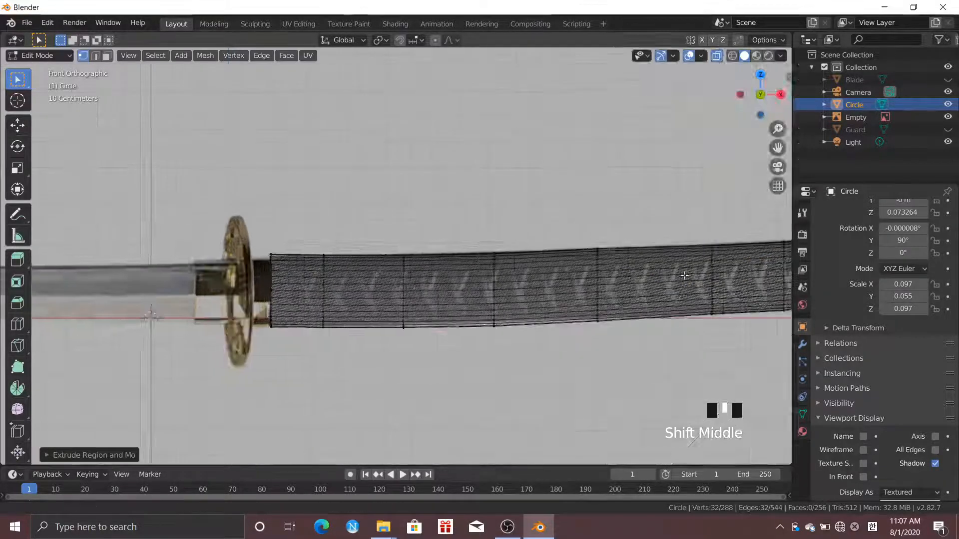
pyautogui.keyDown('shift'); pyautogui.moveTo(693, 275); pyautogui.dragTo(395, 277, button='middle'); pyautogui.keyUp('shift')
pyautogui.hotkey('ctrl', 'r')
pyautogui.click(508, 274)
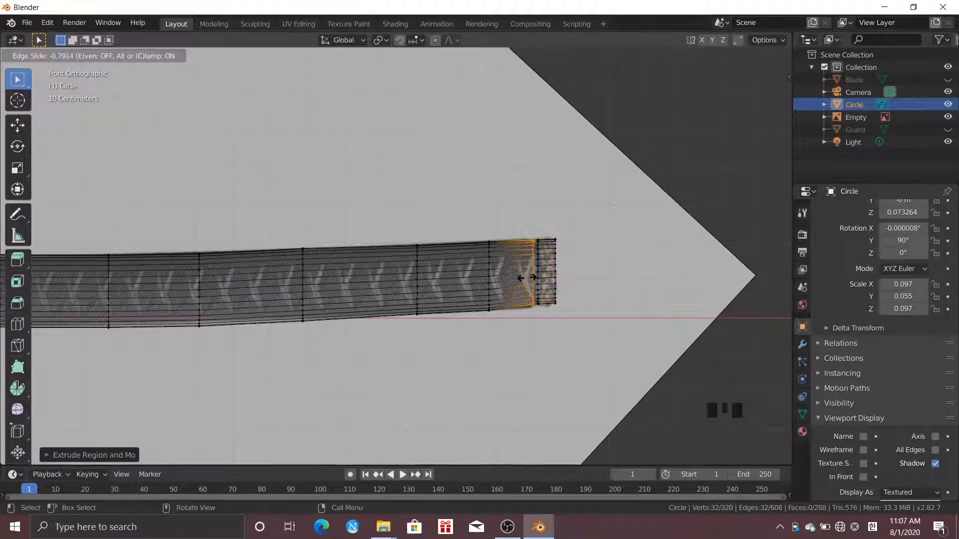
pyautogui.click(527, 278)
# Select the two pommel rings and scale them to about 1.15 so the pommel stands out from the handle
pyautogui.click(539, 244)
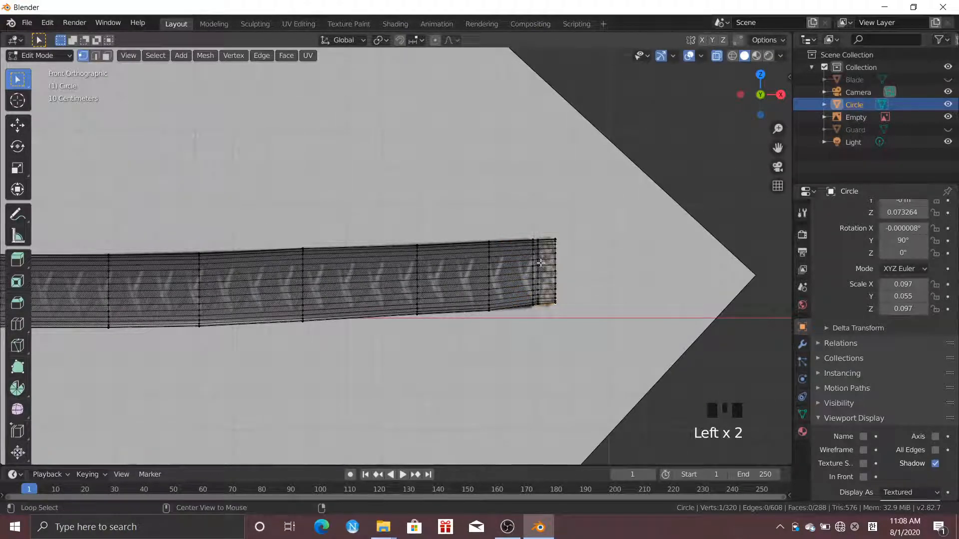
pyautogui.press('s')
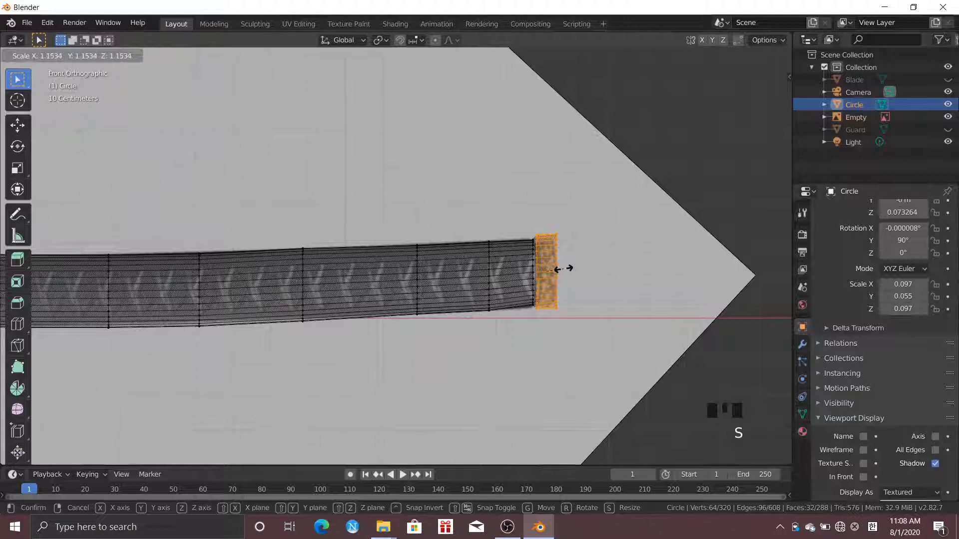
pyautogui.click(560, 269)
# Move two edge loops in the guard half of the handle to match the reference outline
pyautogui.scroll(-2, 226, 322)
pyautogui.keyDown('alt'); pyautogui.click(259, 244); pyautogui.keyUp('alt')
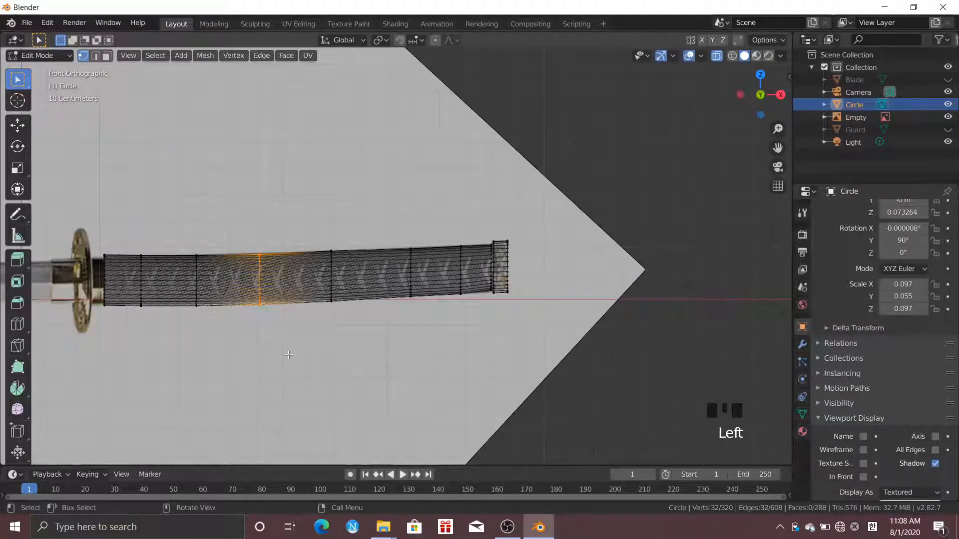
pyautogui.press('g')
pyautogui.click(289, 354)
pyautogui.moveTo(172, 234); pyautogui.dragTo(231, 366)
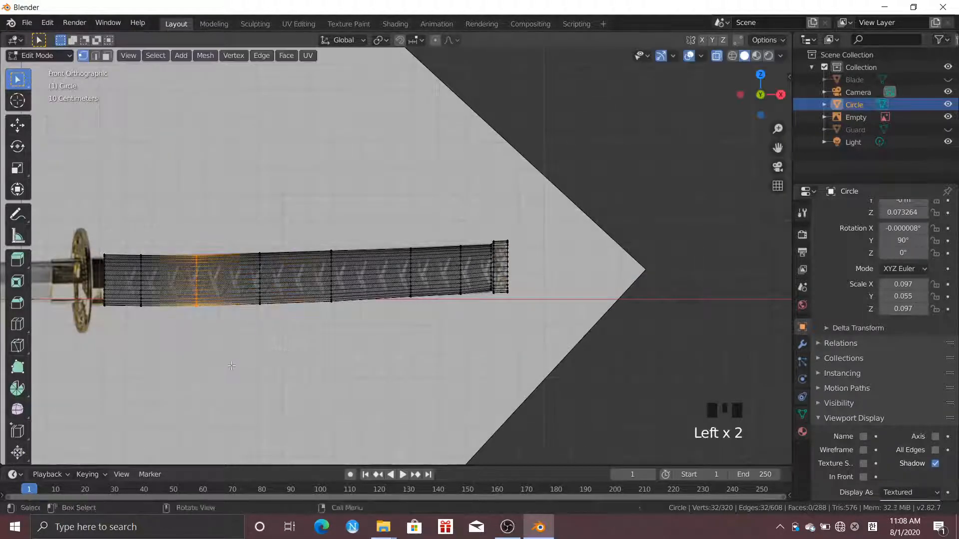
pyautogui.press('g')
pyautogui.click(233, 365)
pyautogui.click(242, 364)
# Turn off X-ray display and fill the open ring at the guard end of the handle with a face
pyautogui.scroll(-1, 272, 347)
pyautogui.scroll(1, 278, 347)
pyautogui.hotkey('alt', 'z')
pyautogui.click(314, 329)
pyautogui.moveTo(314, 328); pyautogui.dragTo(350, 289, button='middle')
pyautogui.click(350, 286)
pyautogui.press('Tab')
pyautogui.press('f')
pyautogui.click(413, 317)
# Extrude the pommel's end ring, shrink it, pull it in to form a shallow pointed cap and close the tip
pyautogui.moveTo(413, 317); pyautogui.dragTo(570, 295, button='middle')
pyautogui.scroll(2, 569, 295)
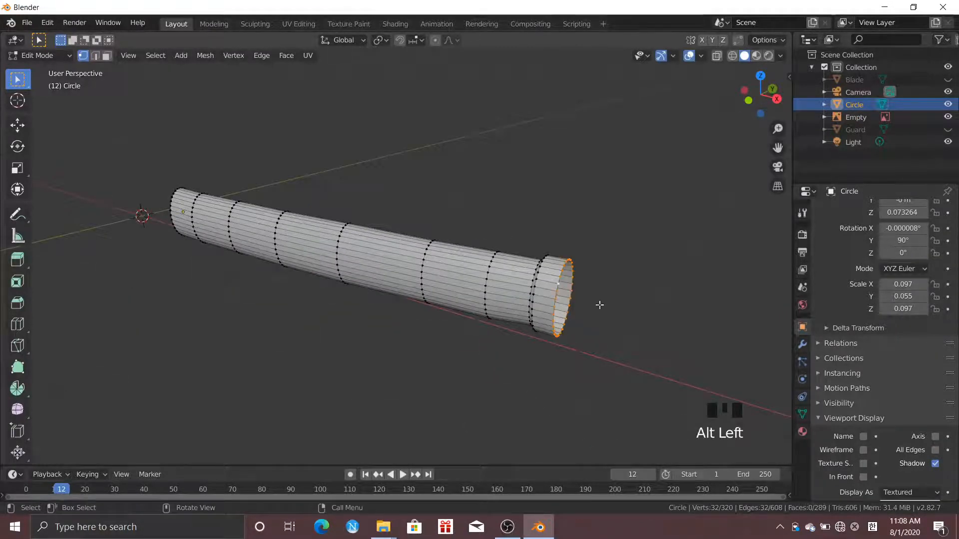
pyautogui.scroll(2, 600, 305)
pyautogui.press('KP_1')
pyautogui.press('e')
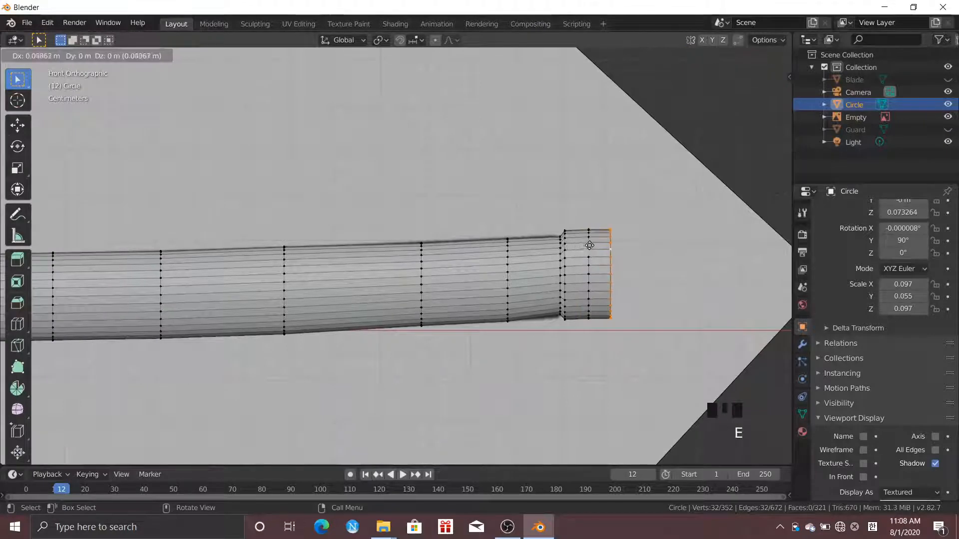
pyautogui.click(599, 253)
pyautogui.press('s')
pyautogui.click(626, 287)
pyautogui.press('g')
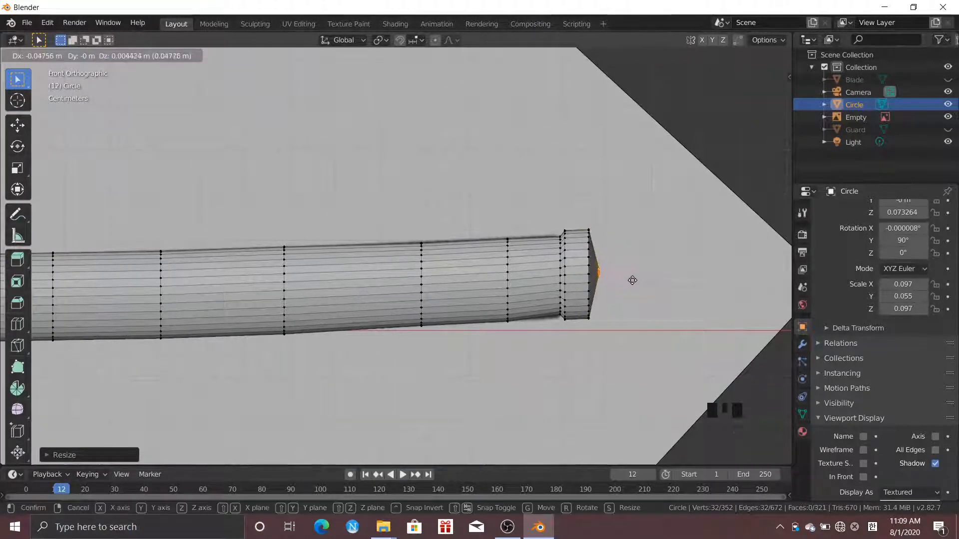
pyautogui.click(632, 278)
pyautogui.scroll(-1, 632, 278)
pyautogui.moveTo(632, 278); pyautogui.dragTo(535, 321, button='middle')
pyautogui.scroll(-2, 615, 318)
pyautogui.moveTo(615, 318); pyautogui.dragTo(452, 224, button='middle')
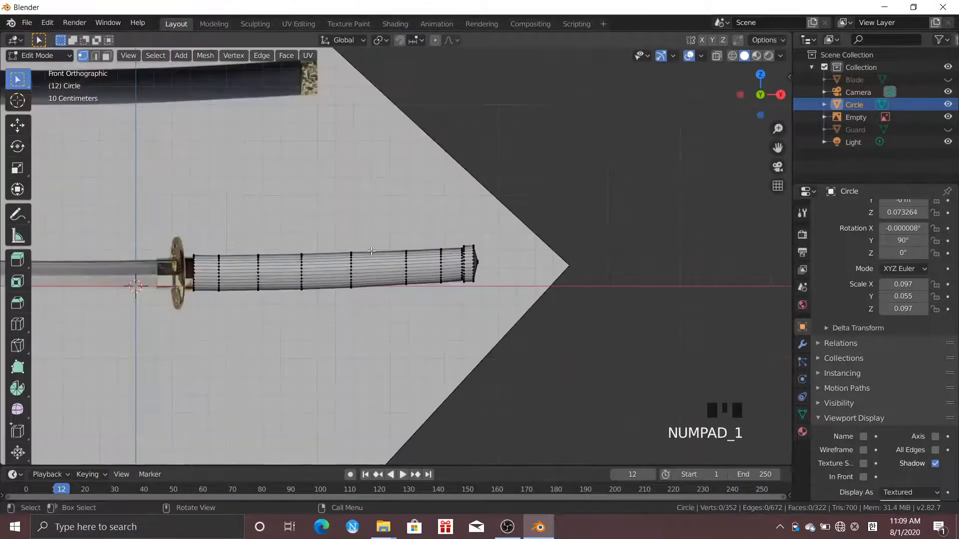
# Leave mesh editing, rename the circle object as Handle and hide the reference image
pyautogui.press('Tab')
pyautogui.click(471, 187)
pyautogui.press('h')
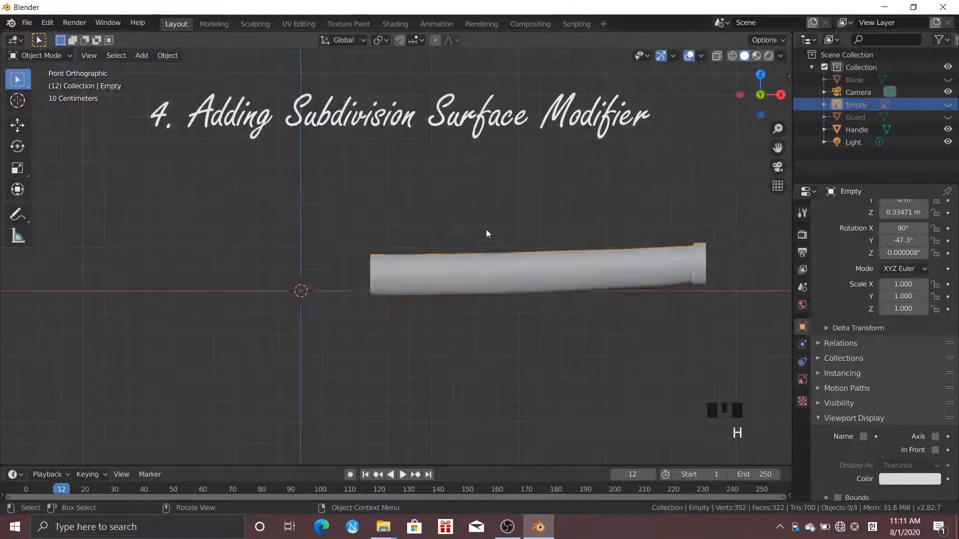
# Add a Subdivision Surface modifier to the handle
pyautogui.click(574, 272)
pyautogui.click(802, 344)
pyautogui.click(884, 211)
pyautogui.click(704, 415)
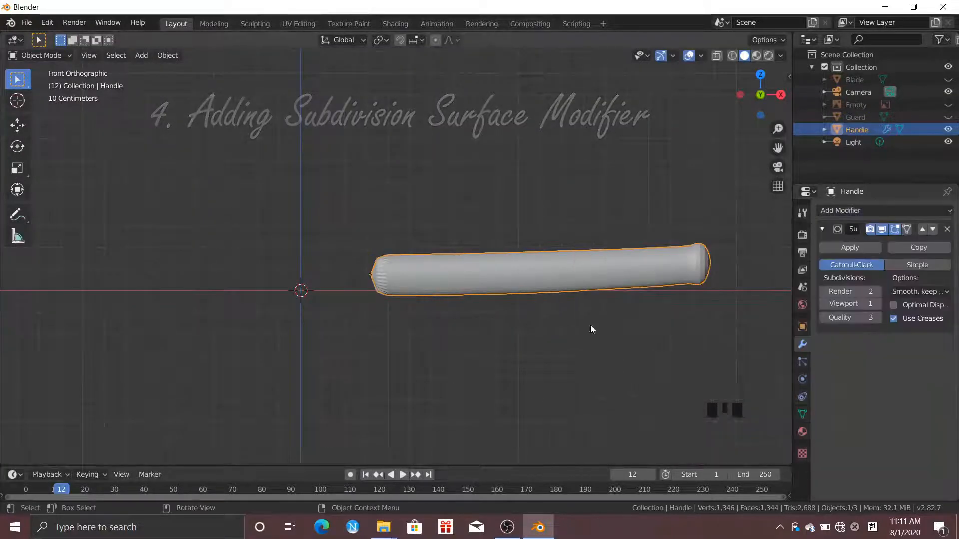
# Add an edge loop to the handle and slide it close to the guard end to sharpen that edge
pyautogui.scroll(3, 457, 294)
pyautogui.click(457, 294)
pyautogui.press('Tab')
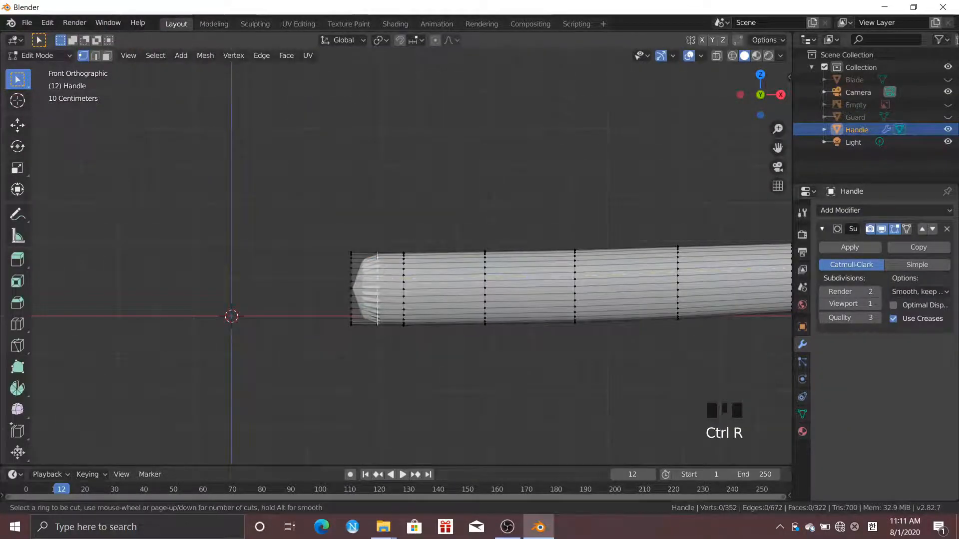
pyautogui.click(378, 280)
pyautogui.click(356, 269)
# Inset the end face on the guard side of the handle twice
pyautogui.moveTo(356, 270); pyautogui.dragTo(405, 278, button='middle')
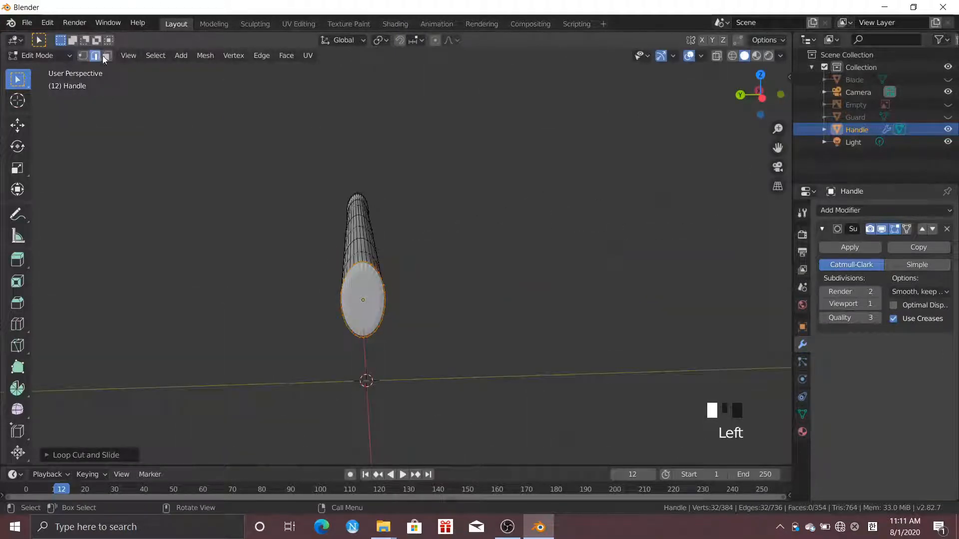
pyautogui.click(378, 309)
pyautogui.press('i')
pyautogui.click(498, 364)
pyautogui.press('i')
pyautogui.click(497, 363)
pyautogui.click(279, 136)
# Add a supporting edge loop on the handle and slide it right up against the pommel
pyautogui.scroll(1, 606, 268)
pyautogui.moveTo(466, 260); pyautogui.dragTo(407, 273, button='middle')
pyautogui.scroll(-2, 561, 270)
pyautogui.scroll(-5, 575, 254)
pyautogui.press('KP_1')
pyautogui.scroll(5, 574, 253)
pyautogui.hotkey('ctrl', 'r')
pyautogui.click(592, 272)
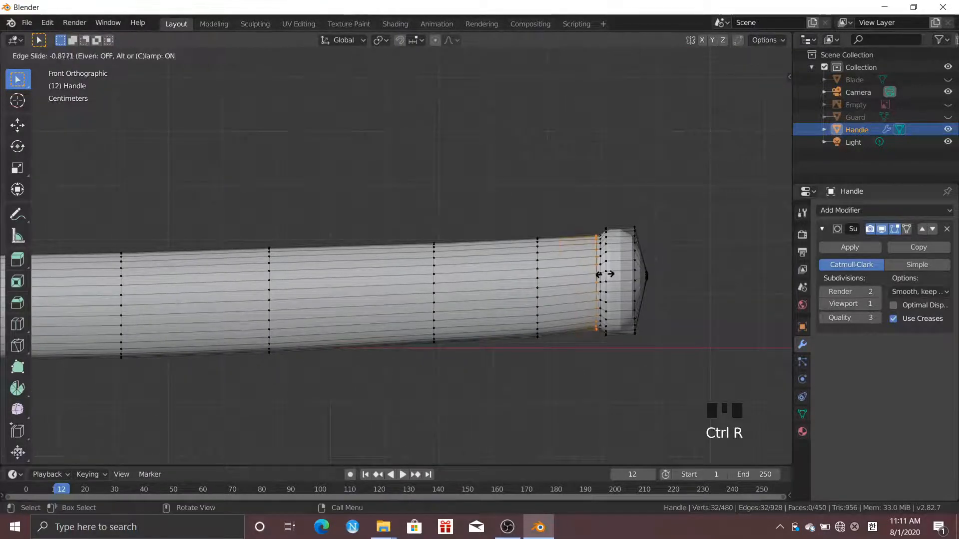
pyautogui.click(606, 274)
# Add two edge loops within the pommel, sliding one to its outer edge and one to its inner edge
pyautogui.click(624, 284)
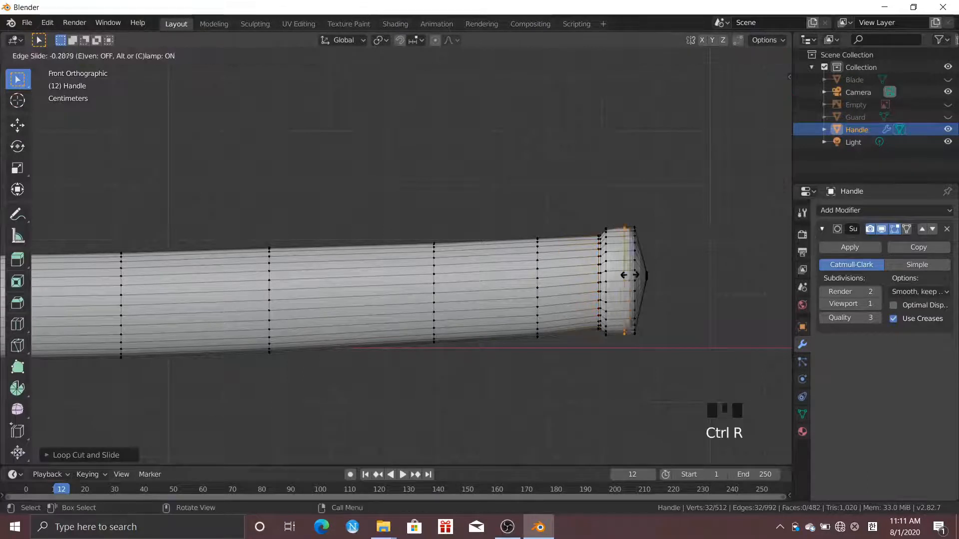
pyautogui.click(635, 275)
pyautogui.hotkey('ctrl', 'r')
pyautogui.click(614, 273)
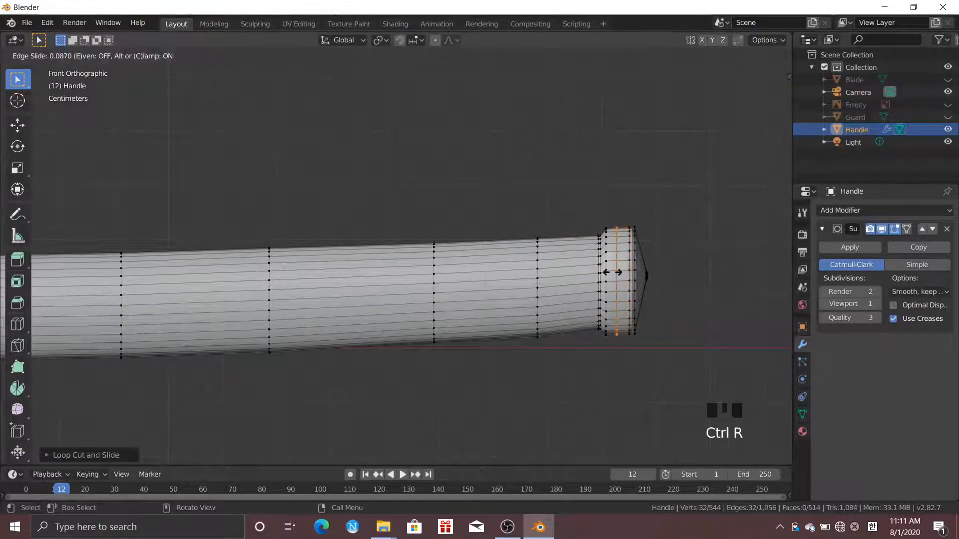
pyautogui.click(609, 272)
pyautogui.scroll(-3, 601, 362)
# Leave mesh editing, hide the handle and show the guard
pyautogui.press('Tab')
pyautogui.moveTo(583, 364); pyautogui.dragTo(542, 268, button='middle')
pyautogui.press('KP_1')
pyautogui.scroll(-7, 563, 229)
pyautogui.click(948, 128)
pyautogui.click(947, 117)
# Add a Subdivision Surface modifier to the guard and shade it smooth
pyautogui.scroll(5, 407, 268)
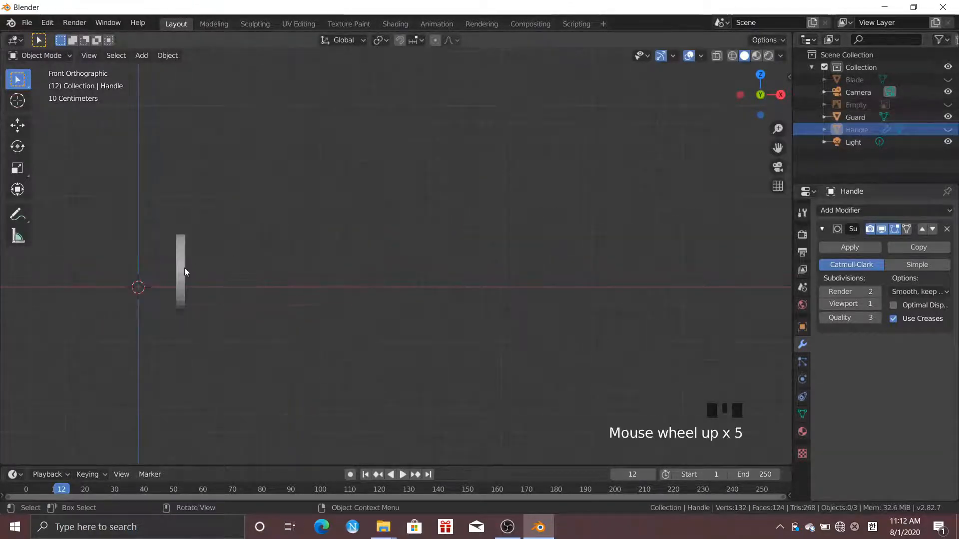
pyautogui.click(185, 272)
pyautogui.keyDown('shift'); pyautogui.moveTo(312, 253); pyautogui.dragTo(481, 275, button='middle'); pyautogui.keyUp('shift')
pyautogui.click(850, 210)
pyautogui.click(698, 418)
pyautogui.rightClick(427, 296)
pyautogui.click(428, 295)
pyautogui.moveTo(427, 295); pyautogui.dragTo(475, 308, button='middle')
pyautogui.scroll(3, 526, 312)
pyautogui.scroll(-1, 574, 305)
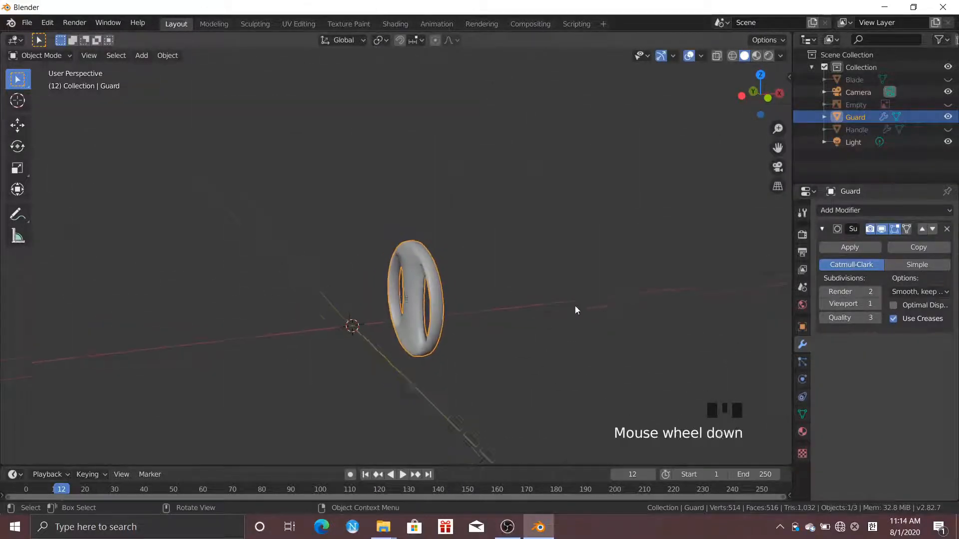
# Hide the guard and show the blade
pyautogui.press('KP_1')
pyautogui.scroll(-3, 545, 306)
pyautogui.click(948, 117)
pyautogui.click(948, 80)
# Shade the blade smooth and add a Subdivision Surface modifier to it
pyautogui.scroll(-2, 310, 275)
pyautogui.click(220, 289)
pyautogui.keyDown('shift'); pyautogui.moveTo(320, 345); pyautogui.dragTo(507, 357, button='middle'); pyautogui.keyUp('shift')
pyautogui.scroll(2, 449, 335)
pyautogui.click(844, 210)
pyautogui.rightClick(402, 299)
pyautogui.click(403, 299)
pyautogui.moveTo(403, 300); pyautogui.dragTo(402, 321, button='middle')
pyautogui.click(844, 210)
pyautogui.click(678, 402)
# Edit the blade's mesh and add a crosswise edge loop near its guard end
pyautogui.press('Tab')
pyautogui.press('KP_1')
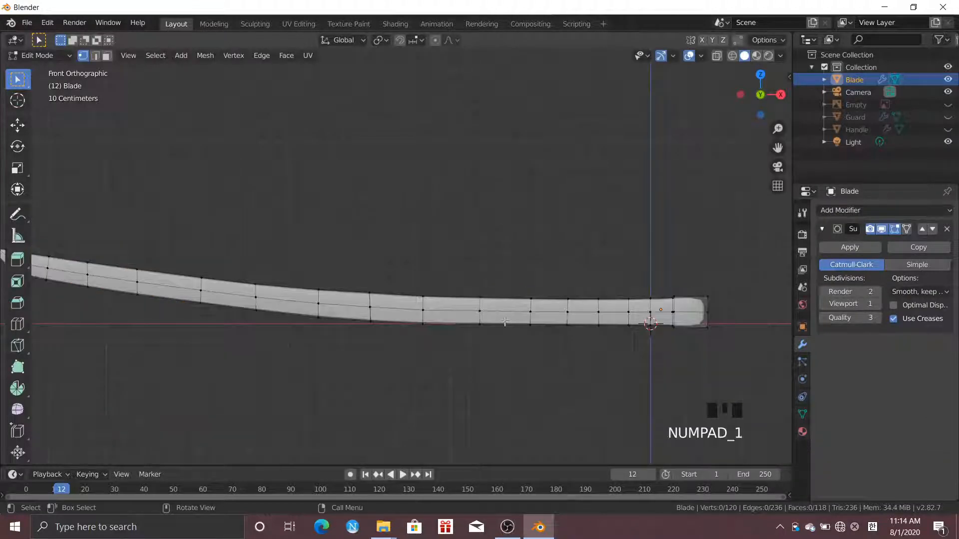
pyautogui.scroll(1, 714, 323)
pyautogui.hotkey('ctrl', 'r')
pyautogui.click(714, 324)
pyautogui.click(717, 321)
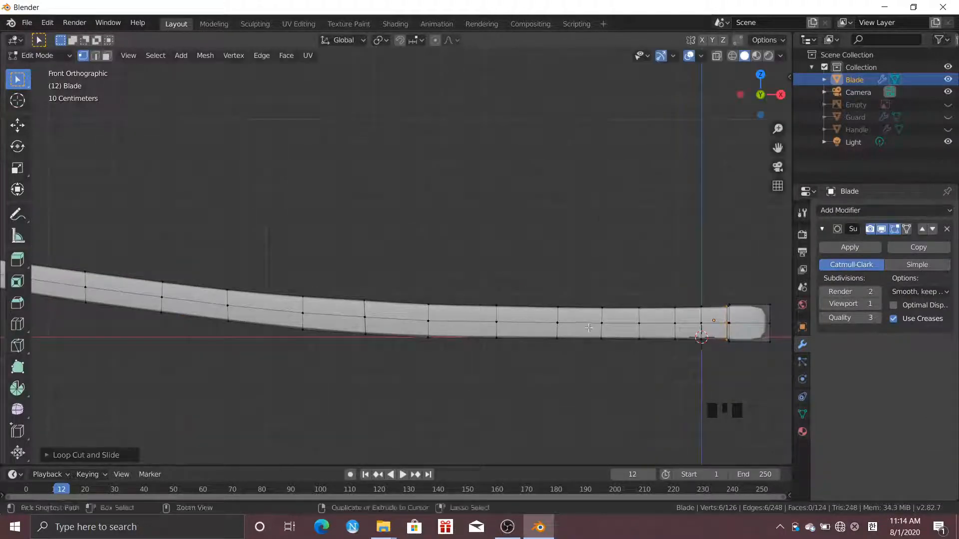
# Add three lengthwise edge loops along the blade, near its spine, centre line and cutting edge
pyautogui.click(578, 317)
pyautogui.click(557, 313)
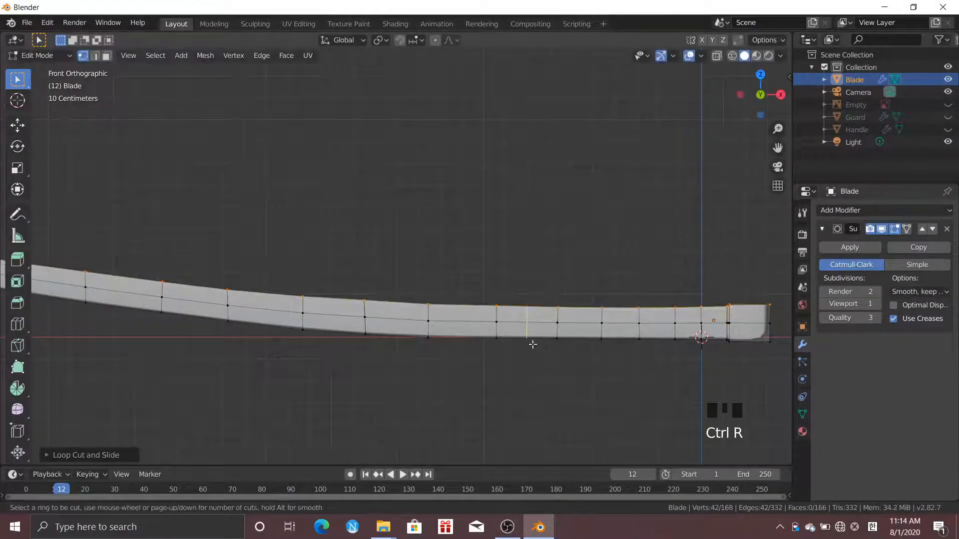
pyautogui.click(495, 315)
pyautogui.click(495, 325)
pyautogui.click(458, 328)
pyautogui.click(428, 331)
# Add a crosswise edge loop at the blade's tip and slide it close to the point
pyautogui.scroll(-2, 289, 347)
pyautogui.keyDown('shift'); pyautogui.moveTo(289, 347); pyautogui.dragTo(280, 313, button='middle'); pyautogui.keyUp('shift')
pyautogui.scroll(4, 432, 348)
pyautogui.scroll(3, 431, 348)
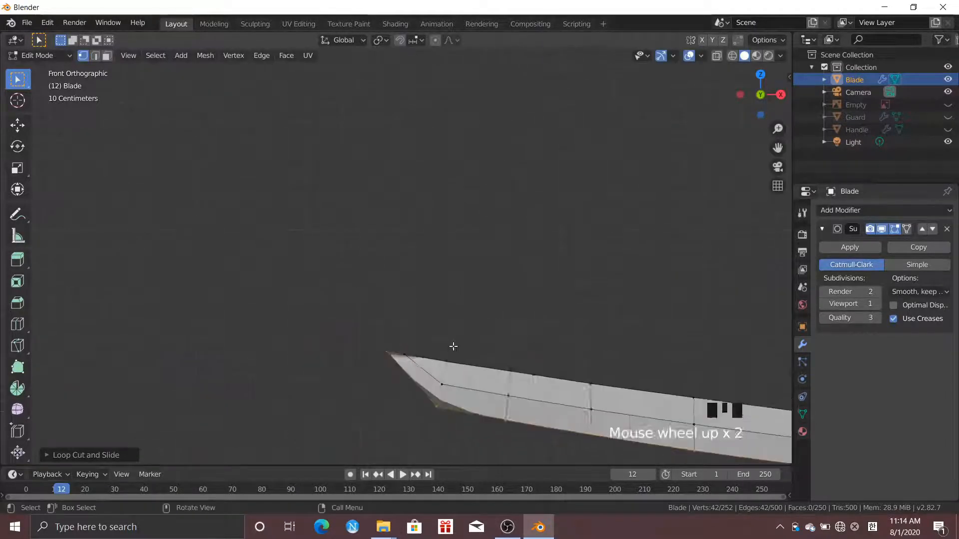
pyautogui.click(413, 379)
pyautogui.click(385, 360)
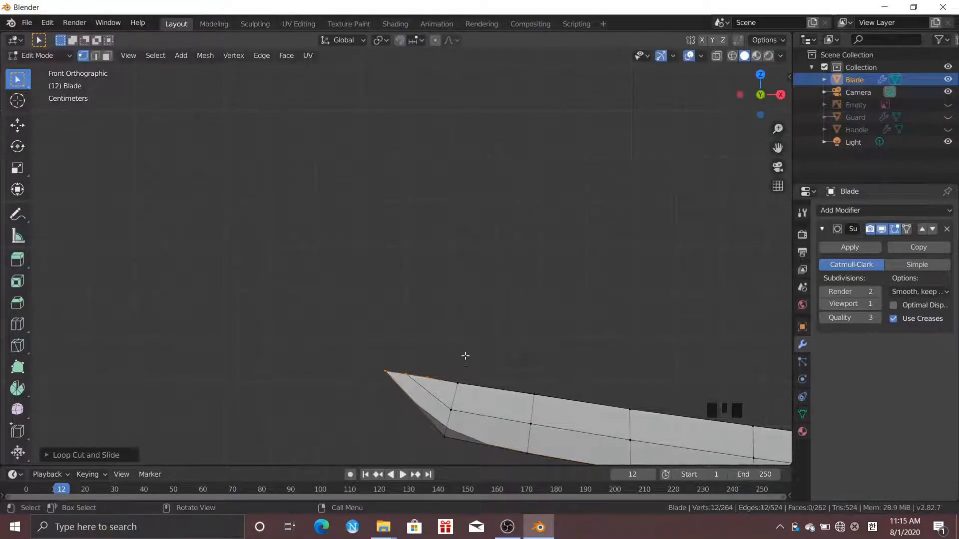
# Leave the blade's mesh editing and examine the smoothed outline of the whole blade from the front
pyautogui.click(466, 355)
pyautogui.scroll(-1, 469, 354)
pyautogui.press('Tab')
pyautogui.click(462, 333)
pyautogui.scroll(-8, 461, 332)
pyautogui.scroll(1, 573, 316)
pyautogui.keyDown('shift'); pyautogui.scroll(1, 546, 323); pyautogui.keyUp('shift')
pyautogui.keyDown('shift'); pyautogui.moveTo(546, 322); pyautogui.dragTo(501, 301, button='middle'); pyautogui.keyUp('shift')
pyautogui.scroll(1, 464, 285)
pyautogui.click(559, 323)
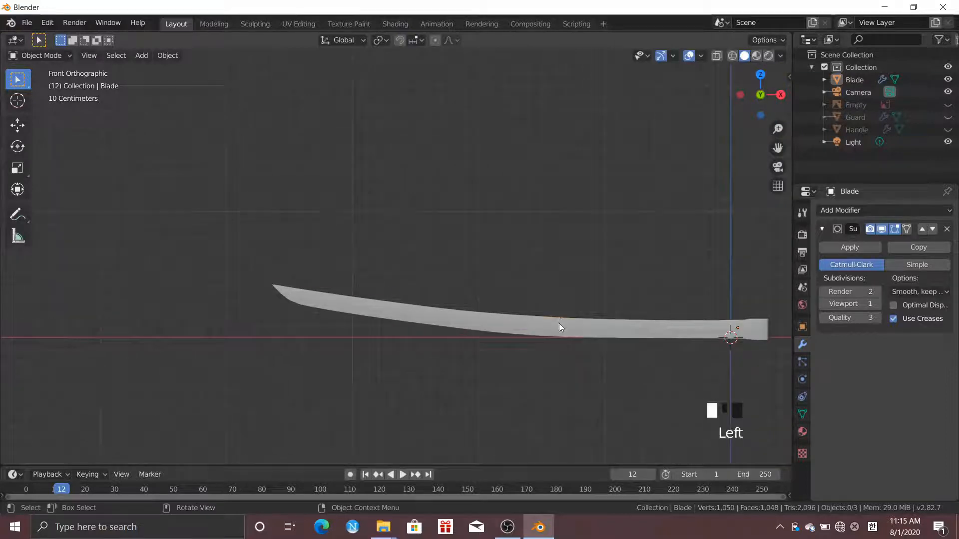
# Select the lower-edge vertices near the middle of the blade and nudge them up about 0.0016 m
pyautogui.press('Tab')
pyautogui.moveTo(560, 336); pyautogui.dragTo(602, 352)
pyautogui.hotkey('alt', 'z')
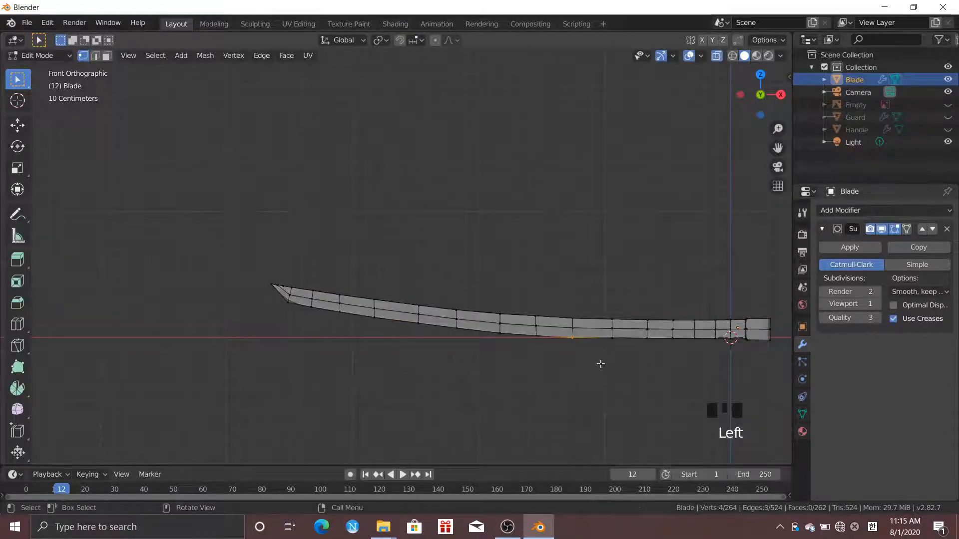
pyautogui.press('g')
pyautogui.scroll(-19, 580, 320)
pyautogui.press('g')
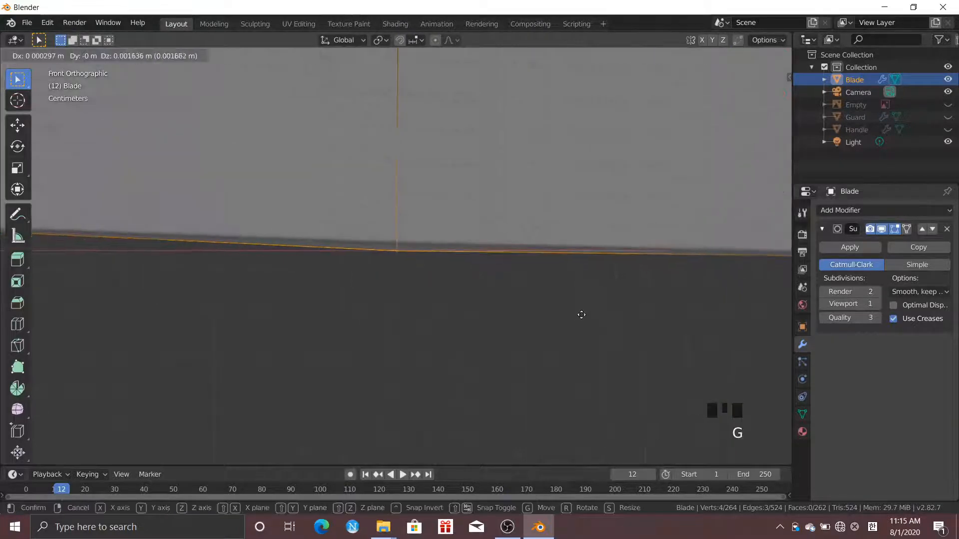
pyautogui.click(579, 315)
pyautogui.scroll(-12, 544, 316)
pyautogui.press('Tab')
pyautogui.click(439, 312)
pyautogui.scroll(-7, 439, 312)
pyautogui.click(413, 250)
pyautogui.scroll(4, 411, 250)
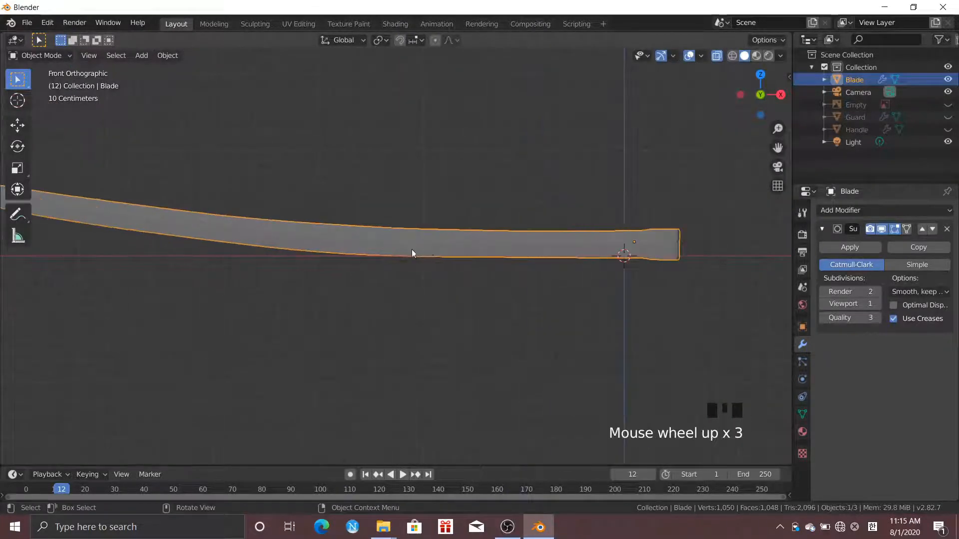
# Turn off X-ray, unhide all objects and hide the reference image Empty again
pyautogui.hotkey('alt', 'z')
pyautogui.moveTo(303, 279); pyautogui.dragTo(319, 268, button='middle')
pyautogui.scroll(-2, 319, 268)
pyautogui.scroll(1, 274, 256)
pyautogui.hotkey('alt', 'h')
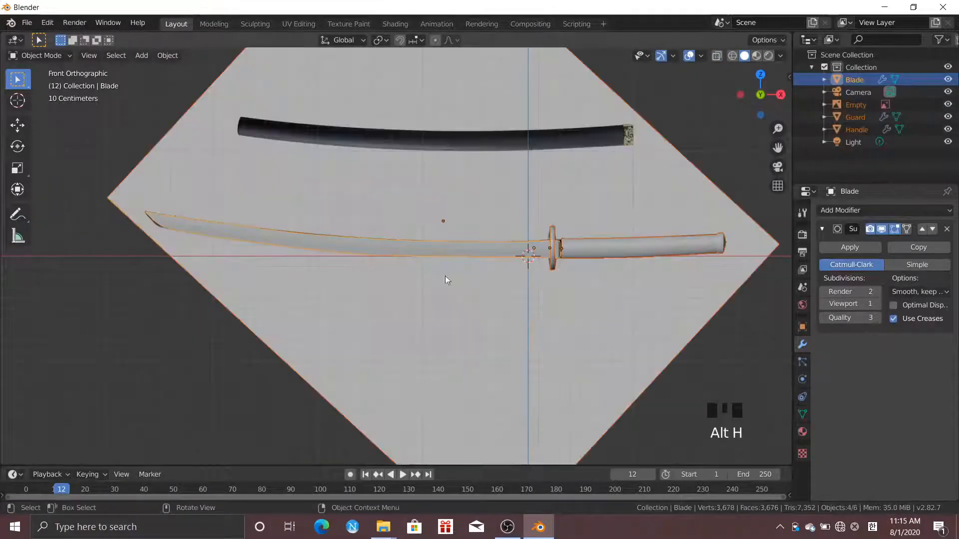
pyautogui.click(947, 105)
pyautogui.click(599, 247)
pyautogui.scroll(4, 616, 263)
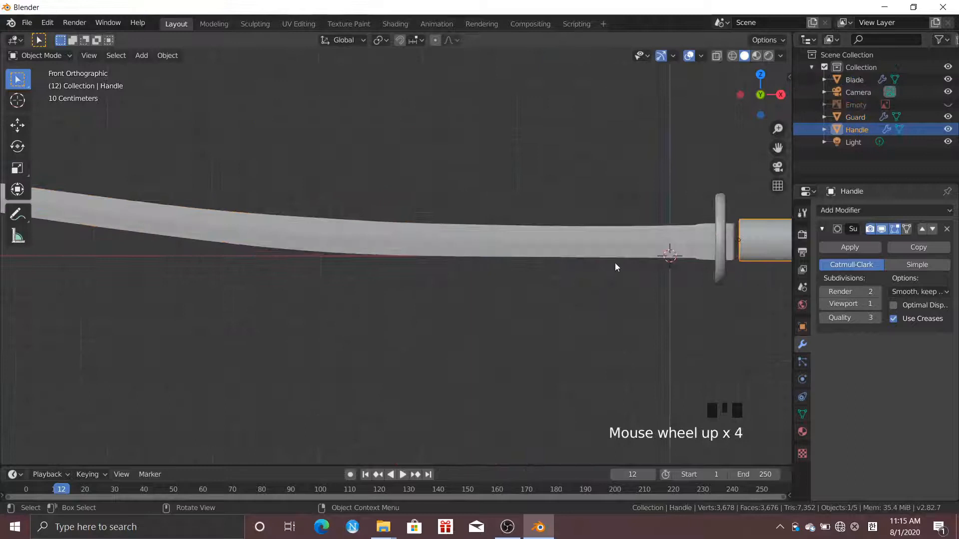
# Extrude the blade's guard-side end face so that it extends into the handle
pyautogui.keyDown('shift'); pyautogui.moveTo(615, 263); pyautogui.dragTo(428, 253, button='middle'); pyautogui.keyUp('shift')
pyautogui.click(443, 249)
pyautogui.press('Tab')
pyautogui.press('e')
pyautogui.scroll(6, 461, 285)
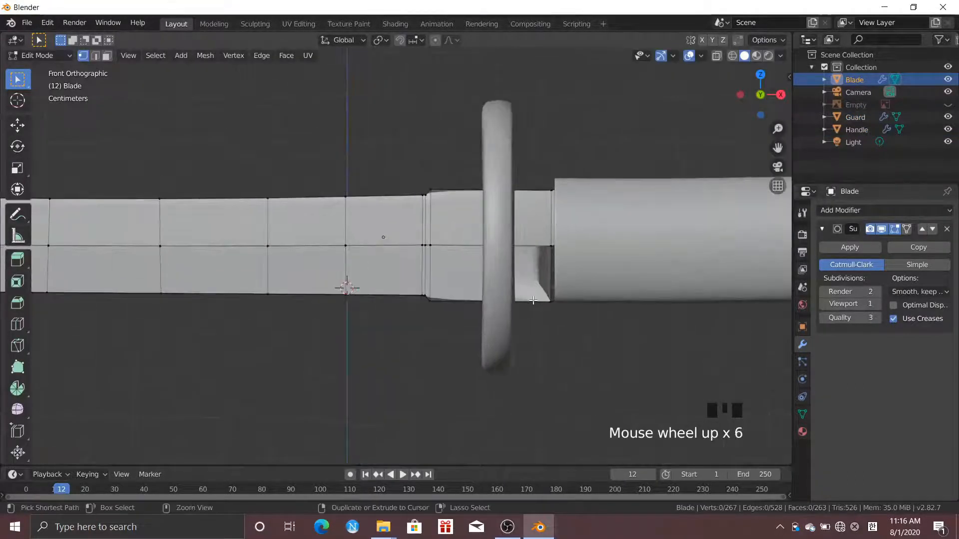
pyautogui.hotkey('alt', 'z')
pyautogui.press('e')
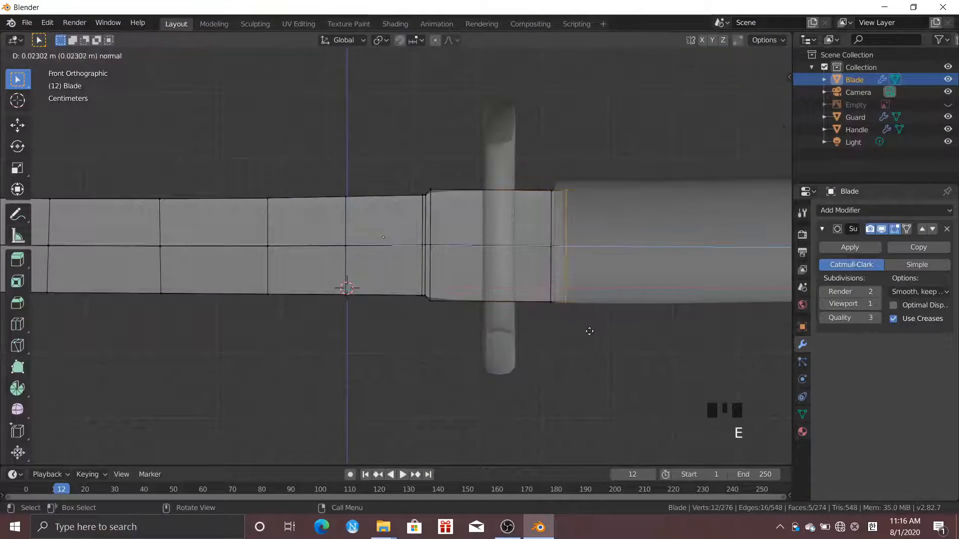
pyautogui.click(609, 330)
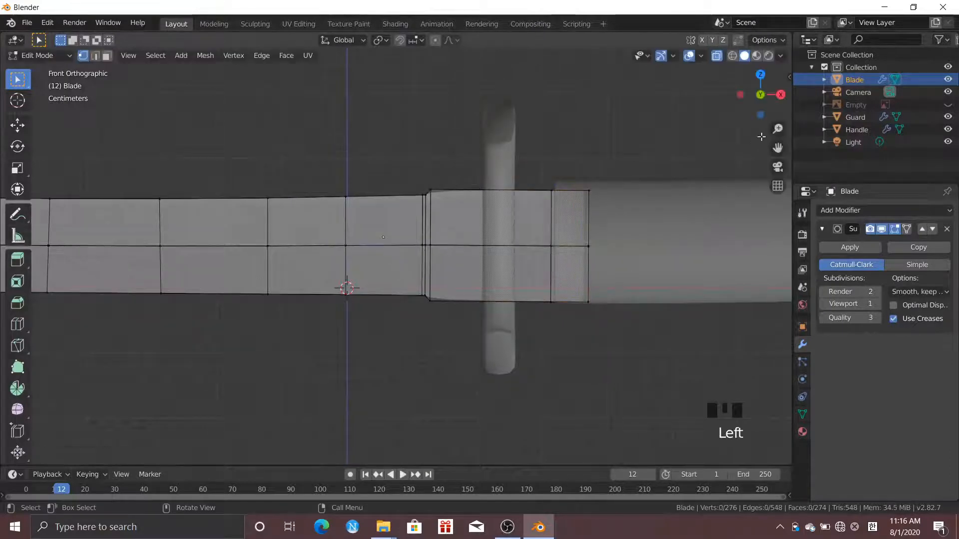
# Move the handle slightly down along Z to line it up with the blade
pyautogui.press('Tab')
pyautogui.click(622, 206)
pyautogui.press('g')
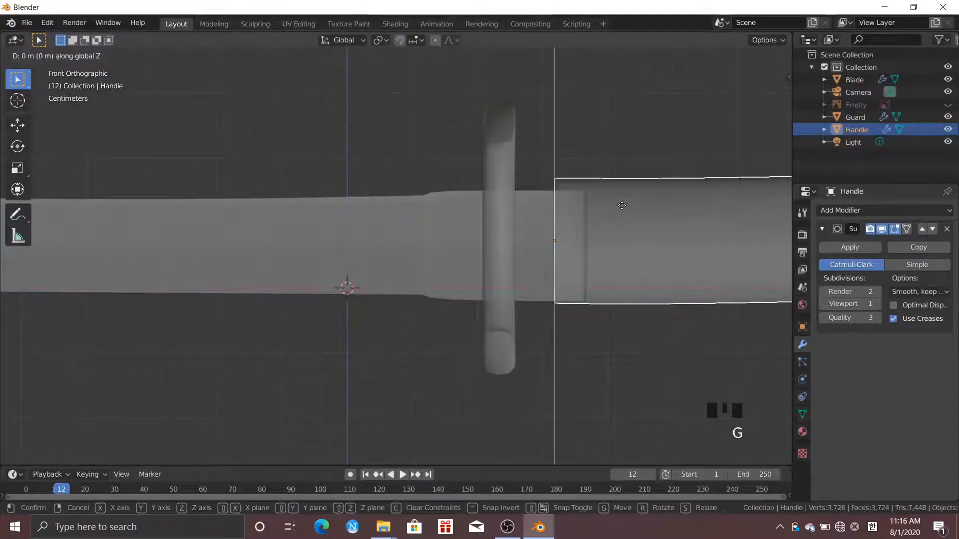
pyautogui.click(619, 219)
pyautogui.scroll(-10, 588, 342)
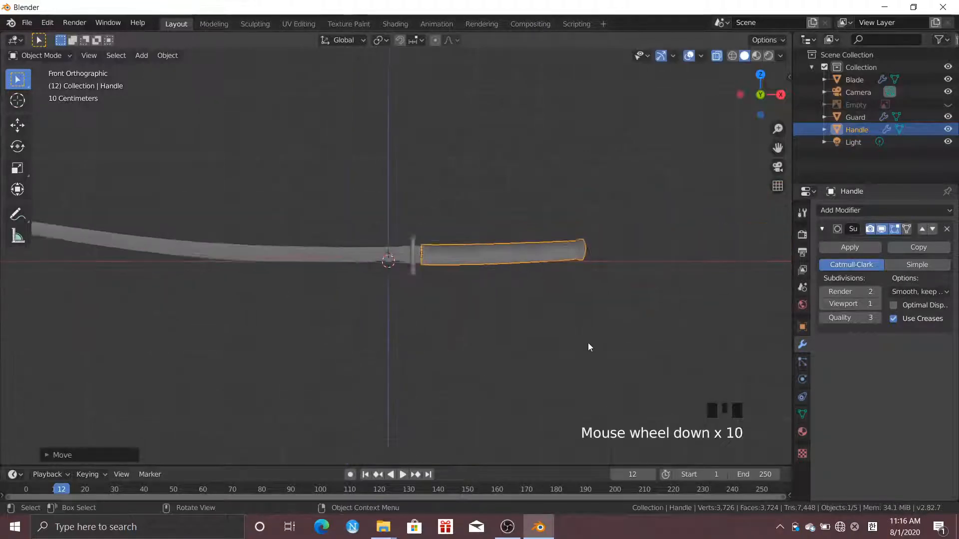
pyautogui.click(540, 330)
pyautogui.hotkey('alt', 'z')
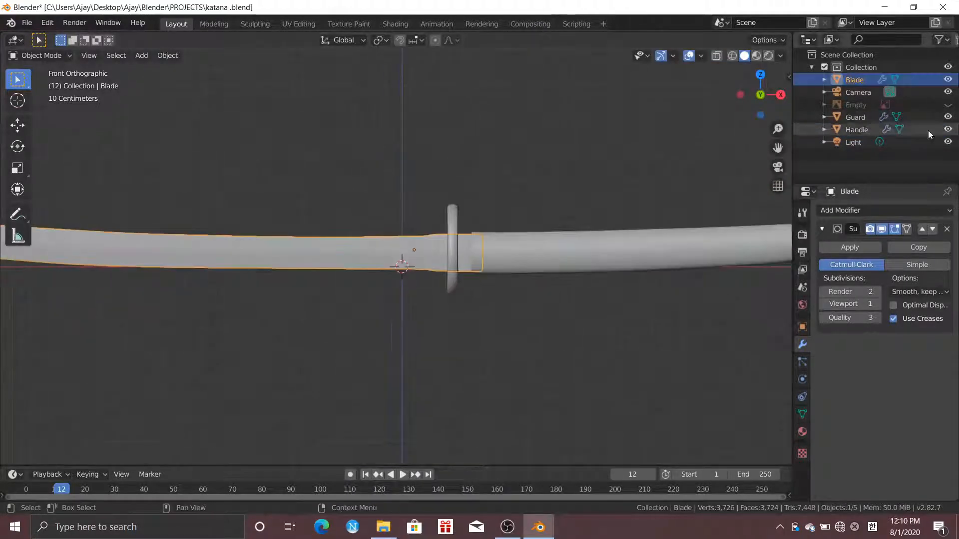
# Delete the reference image Empty and hide the guard and the handle
pyautogui.rightClick(819, 121)
pyautogui.click(822, 136)
pyautogui.scroll(-4, 334, 328)
pyautogui.keyDown('shift'); pyautogui.moveTo(383, 300); pyautogui.dragTo(611, 354, button='middle'); pyautogui.keyUp('shift')
pyautogui.scroll(4, 454, 316)
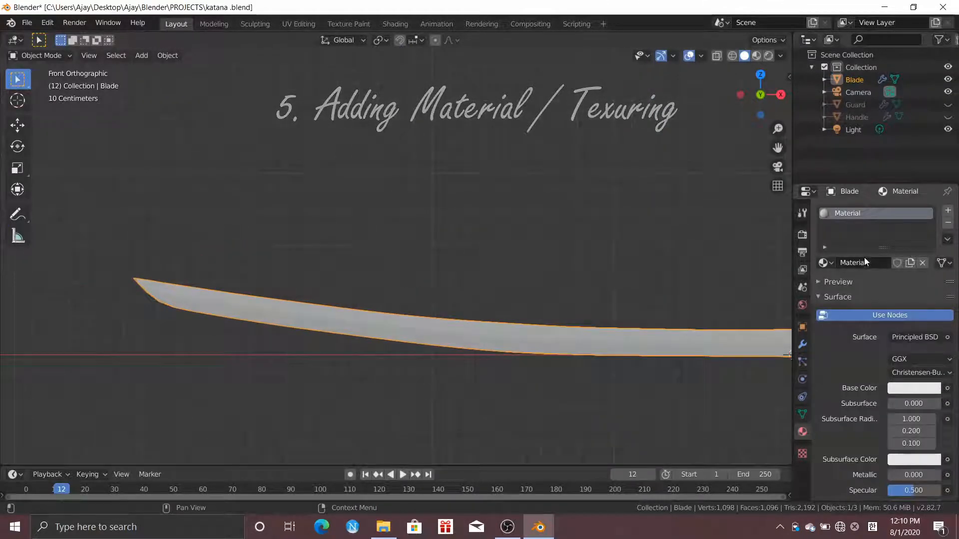
# Show the blade in Material Preview and set its material to Metallic 1.000 and Roughness 0.1
pyautogui.press('z')
pyautogui.click(490, 340)
pyautogui.scroll(-2, 491, 340)
pyautogui.keyDown('shift'); pyautogui.moveTo(418, 334); pyautogui.dragTo(370, 314, button='middle'); pyautogui.keyUp('shift')
pyautogui.scroll(3, 389, 277)
pyautogui.scroll(-4, 890, 428)
pyautogui.moveTo(907, 442); pyautogui.dragTo(895, 442)
pyautogui.doubleClick(896, 442)
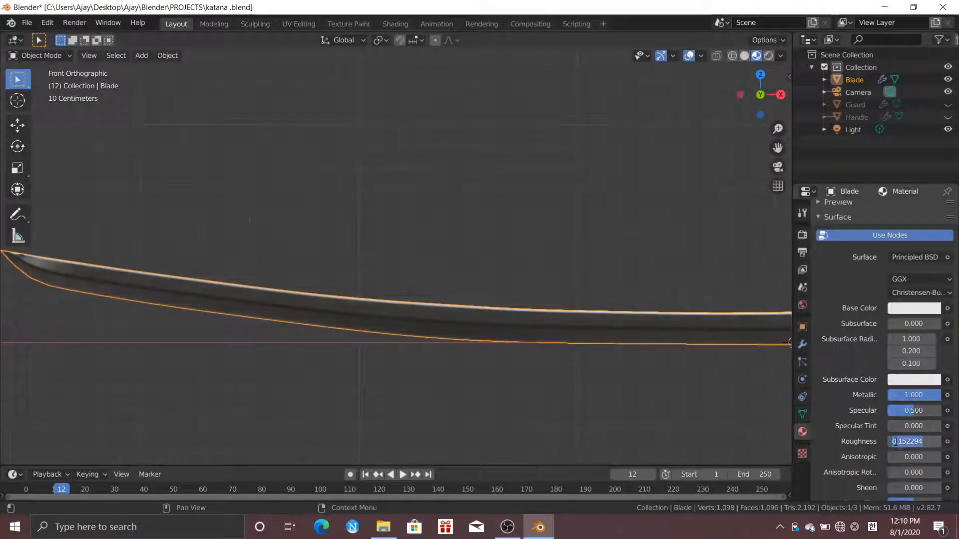
pyautogui.write('0.')
pyautogui.scroll(-3, 320, 271)
pyautogui.moveTo(320, 271); pyautogui.dragTo(350, 259, button='middle')
pyautogui.press('KP_1')
pyautogui.scroll(6, 365, 283)
pyautogui.scroll(-4, 366, 284)
# In the blade's mesh, select the strip between the spine and the centre line on both sides
pyautogui.press('Tab')
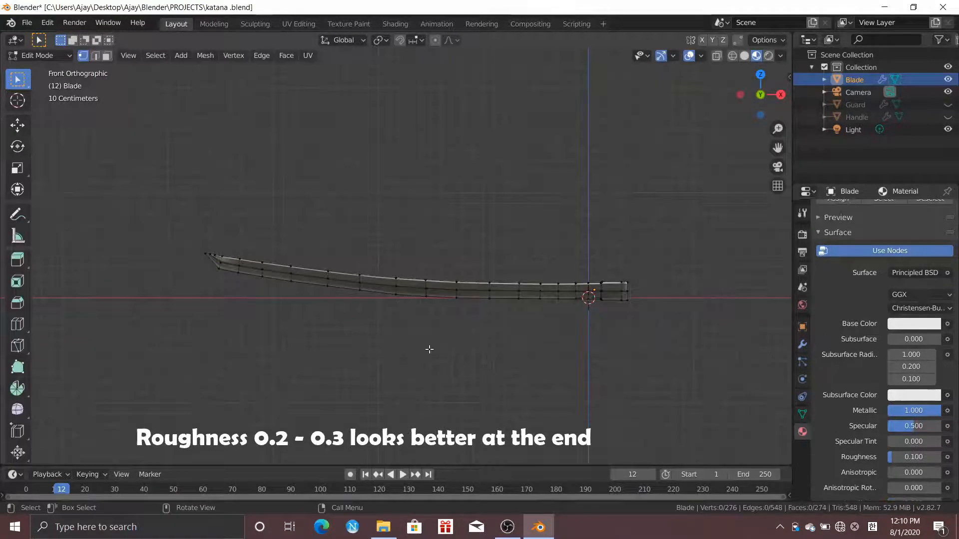
pyautogui.scroll(5, 552, 302)
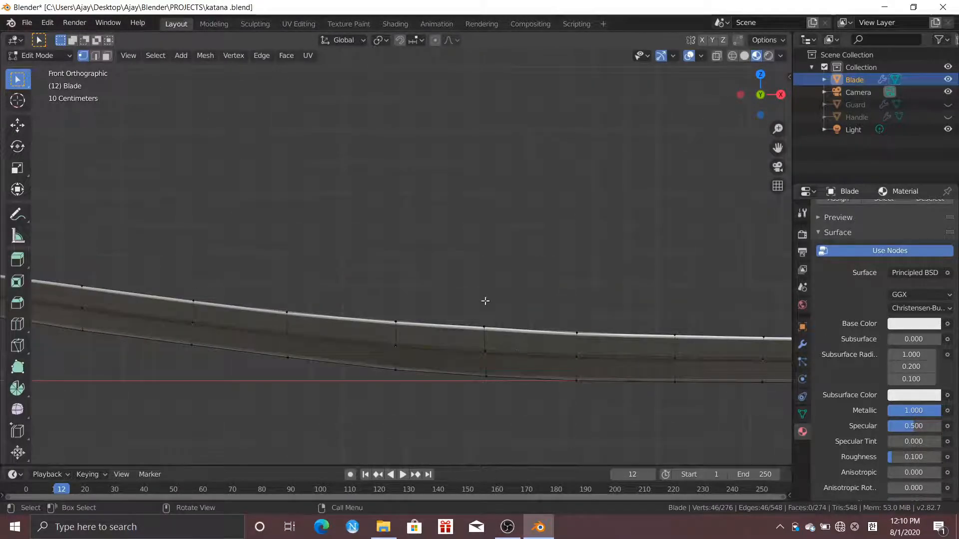
pyautogui.keyDown('alt'); pyautogui.keyDown('shift'); pyautogui.click(502, 332); pyautogui.keyUp('shift'); pyautogui.keyUp('alt')
pyautogui.moveTo(502, 332); pyautogui.dragTo(514, 460, button='middle')
pyautogui.scroll(2, 459, 256)
pyautogui.moveTo(459, 255); pyautogui.dragTo(355, 195, button='middle')
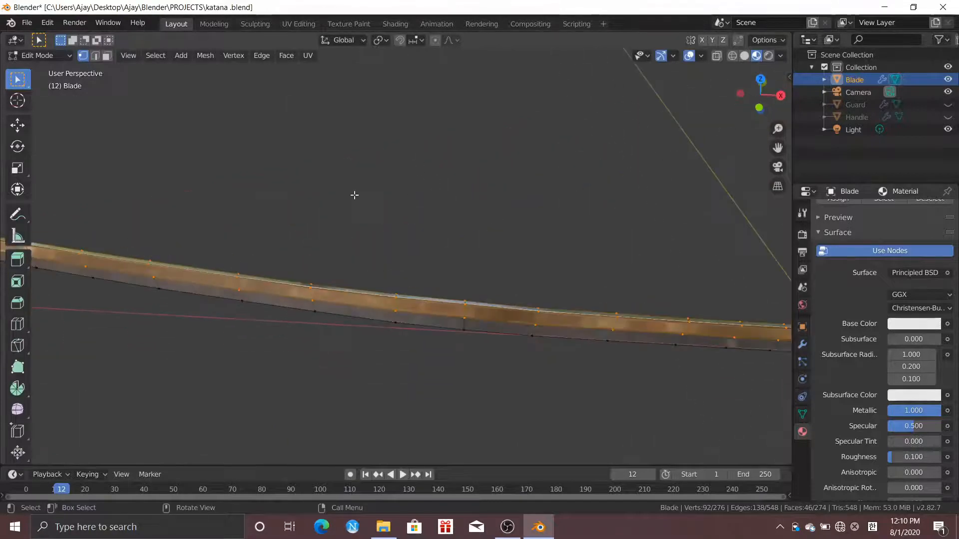
pyautogui.scroll(4, 414, 354)
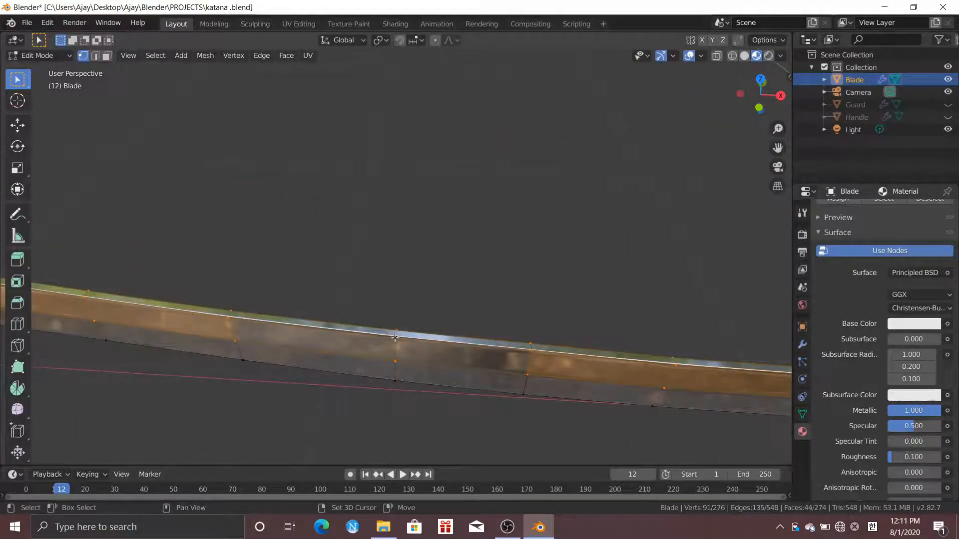
pyautogui.keyDown('shift'); pyautogui.click(395, 338); pyautogui.keyUp('shift')
pyautogui.scroll(-7, 395, 337)
pyautogui.press('KP_1')
pyautogui.scroll(6, 479, 268)
pyautogui.scroll(-2, 510, 280)
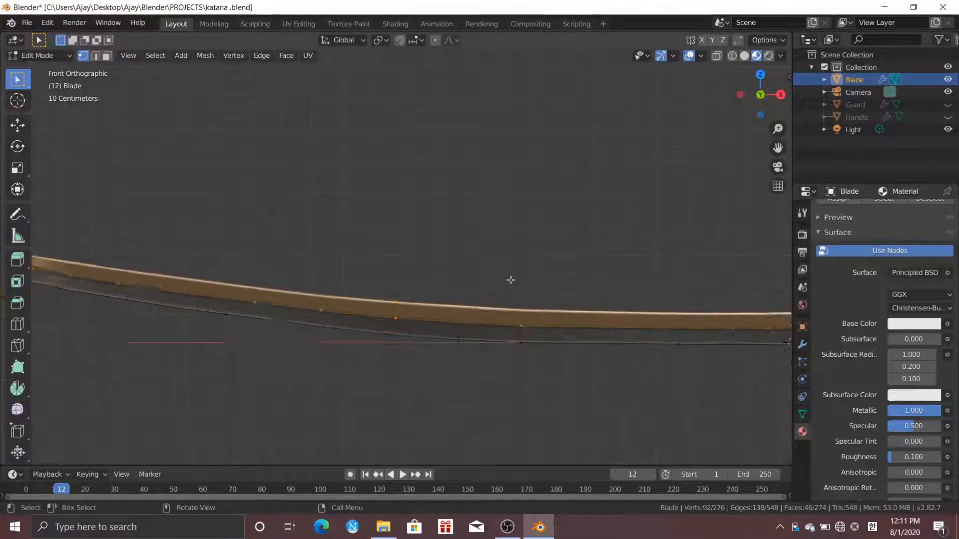
pyautogui.scroll(5, 850, 232)
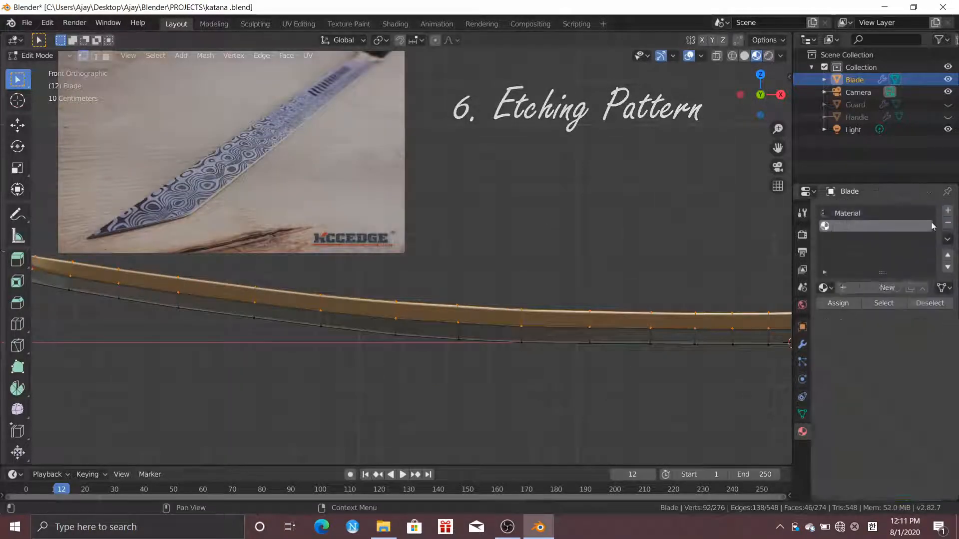
# Create a new material in the second slot for the blade's upper strip and open it in the Shading workspace
pyautogui.click(886, 288)
pyautogui.click(395, 24)
pyautogui.scroll(8, 473, 211)
pyautogui.press('Tab')
pyautogui.click(458, 241)
pyautogui.keyDown('shift'); pyautogui.moveTo(382, 242); pyautogui.dragTo(547, 142, button='middle'); pyautogui.keyUp('shift')
pyautogui.scroll(3, 547, 142)
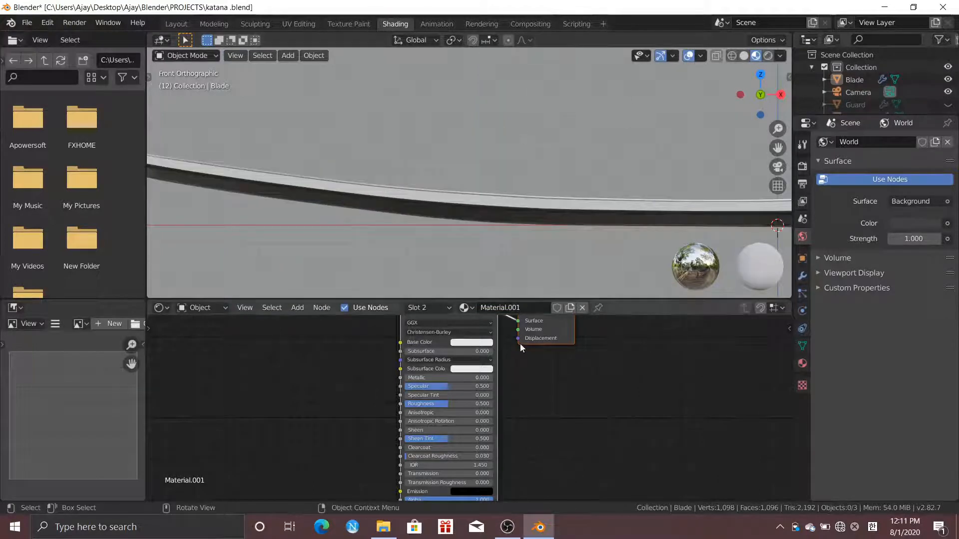
# Add a ColorRamp node and connect its Color output to the Principled BSDF's Base Color
pyautogui.scroll(-3, 520, 344)
pyautogui.moveTo(528, 323); pyautogui.dragTo(681, 328, button='middle')
pyautogui.hotkey('shift', 'a')
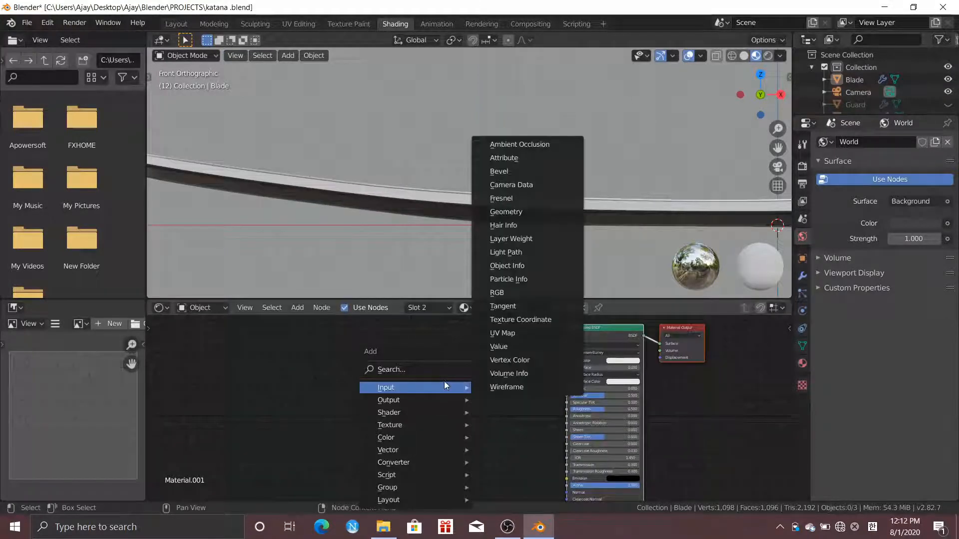
pyautogui.click(445, 386)
pyautogui.write('ramp')
pyautogui.press('Return')
pyautogui.click(433, 353)
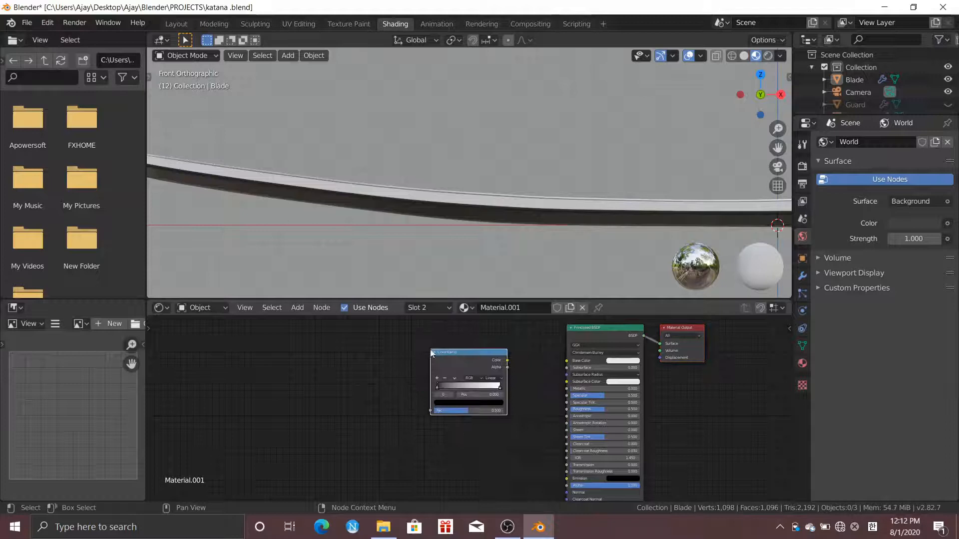
pyautogui.moveTo(571, 364); pyautogui.dragTo(568, 364)
# Add a Noise Texture feeding the ColorRamp's Fac and a Mapping node feeding the Noise Texture's Vector
pyautogui.moveTo(369, 425)
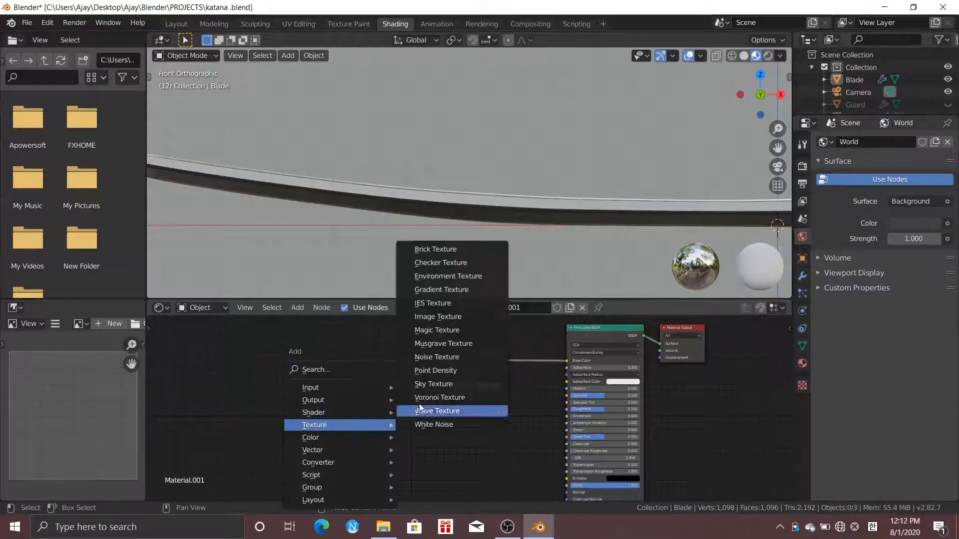
pyautogui.click(433, 358)
pyautogui.click(352, 360)
pyautogui.moveTo(399, 370); pyautogui.dragTo(415, 378)
pyautogui.hotkey('shift', 'a')
pyautogui.moveTo(342, 415)
pyautogui.click(389, 347)
pyautogui.click(325, 392)
# Add a Texture Coordinate node and connect its Object output to the Mapping node's Vector
pyautogui.hotkey('shift', 'a')
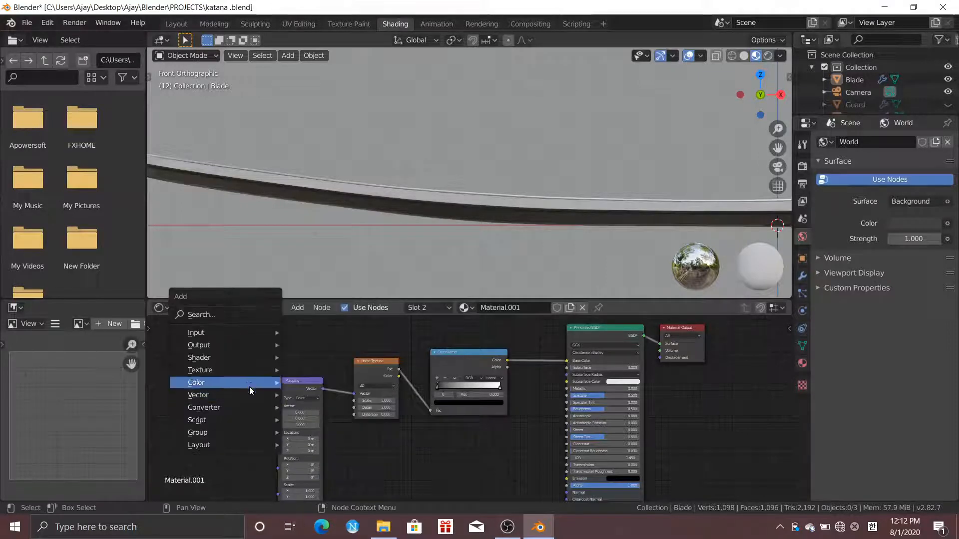
pyautogui.moveTo(235, 333)
pyautogui.click(345, 265)
pyautogui.click(226, 421)
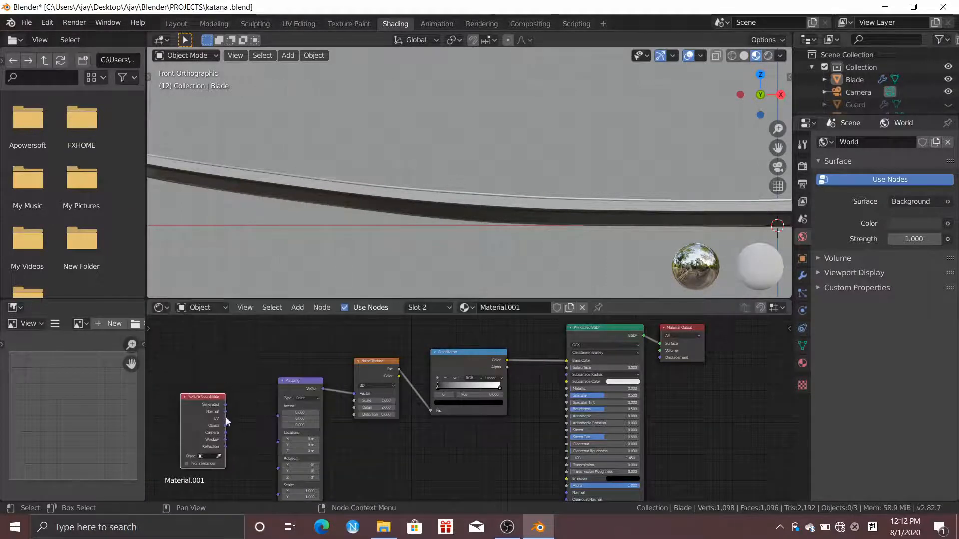
pyautogui.moveTo(277, 414); pyautogui.dragTo(278, 416)
# Set the ColorRamp's black stop to 0.402, move the white stop inward, and set the noise to Scale 1, Detail 16, Distortion 4.4
pyautogui.scroll(3, 463, 406)
pyautogui.moveTo(525, 300); pyautogui.dragTo(525, 255)
pyautogui.scroll(4, 423, 351)
pyautogui.moveTo(396, 343); pyautogui.dragTo(456, 342)
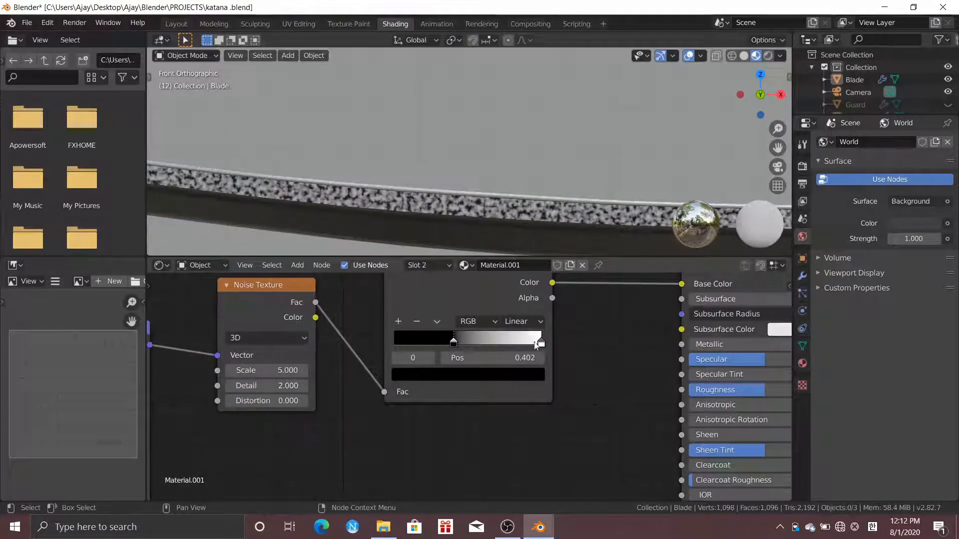
pyautogui.moveTo(540, 343); pyautogui.dragTo(487, 344)
pyautogui.moveTo(284, 370); pyautogui.dragTo(292, 401)
pyautogui.press('Return')
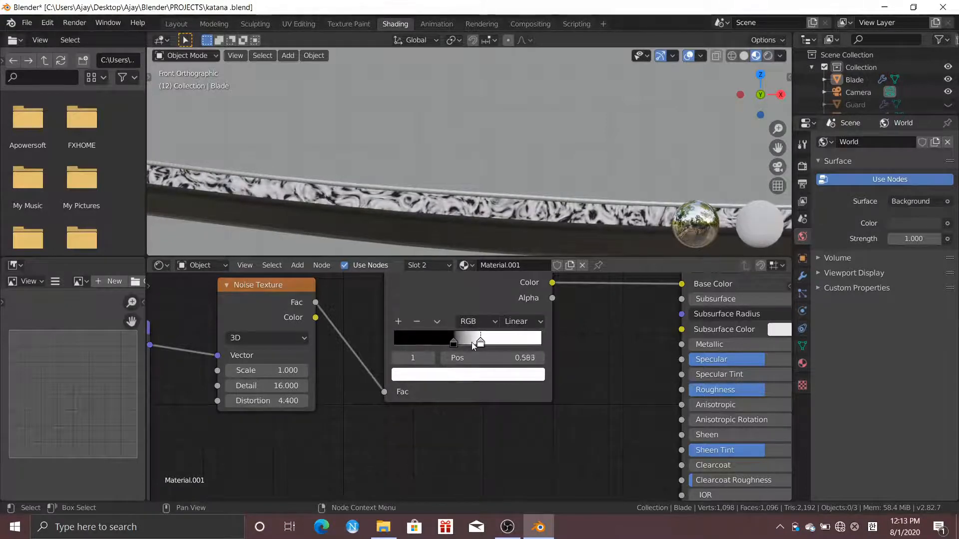
# Move the ColorRamp's white stop to 0.565 and darken its colour to a grey with value 0.361
pyautogui.moveTo(474, 346); pyautogui.dragTo(471, 346)
pyautogui.click(472, 374)
pyautogui.moveTo(512, 249)
pyautogui.mouseDown()
pyautogui.moveTo(512, 226)
pyautogui.moveTo(511, 240)
pyautogui.mouseUp()
pyautogui.click(472, 374)
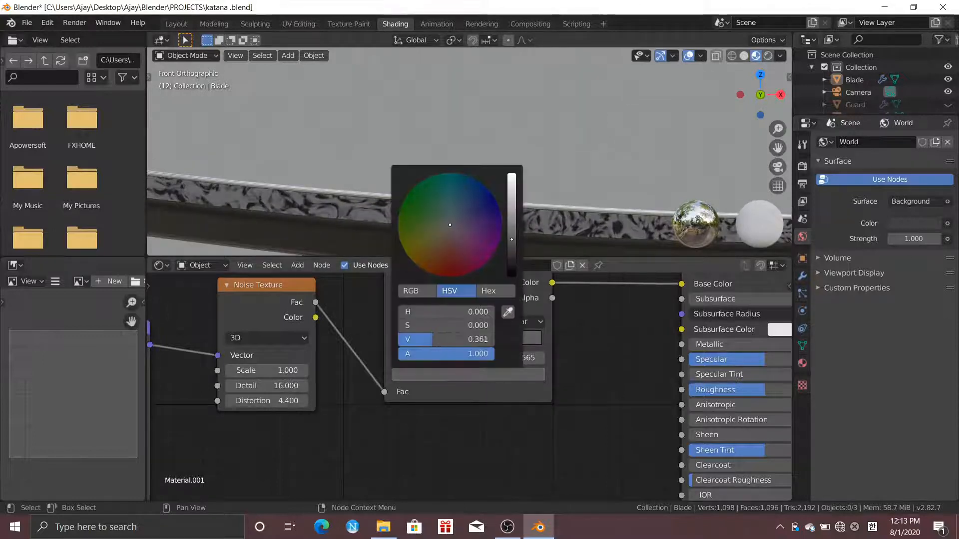
# Bring the two ColorRamp stops closer together and slightly lower the Noise Texture's distortion
pyautogui.moveTo(478, 341); pyautogui.dragTo(475, 341)
pyautogui.moveTo(457, 341); pyautogui.dragTo(464, 338)
pyautogui.moveTo(268, 401); pyautogui.dragTo(257, 400)
pyautogui.scroll(-5, 343, 206)
pyautogui.scroll(-1, 382, 148)
pyautogui.press('Home')
# Return to the Layout workspace and add a lengthwise edge loop to the blade, slid close to the cutting edge
pyautogui.press('Tab')
pyautogui.scroll(8, 535, 195)
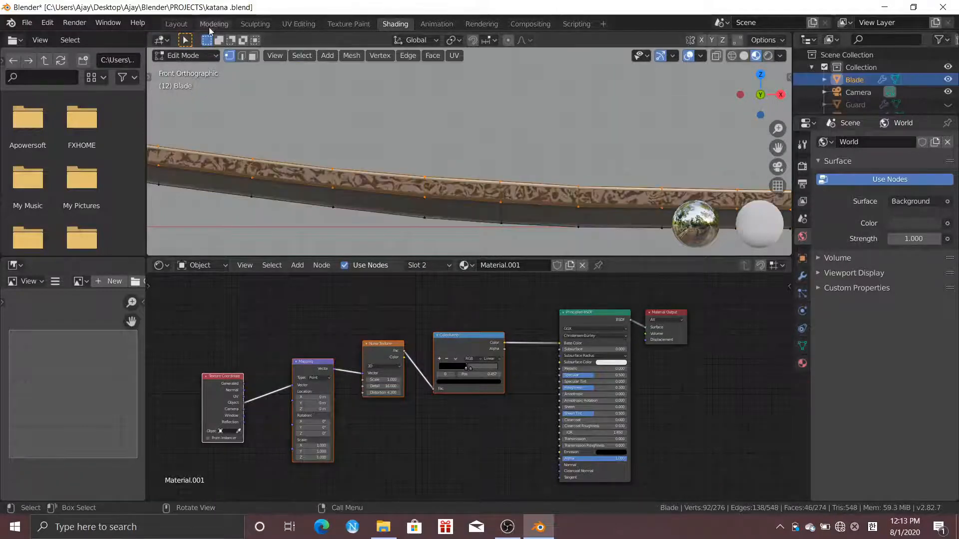
pyautogui.click(176, 23)
pyautogui.click(393, 328)
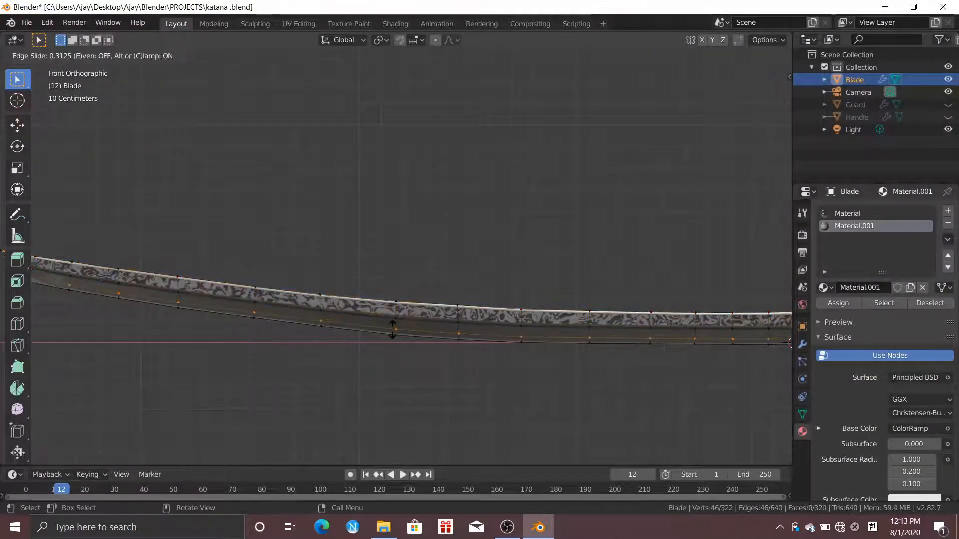
pyautogui.click(393, 331)
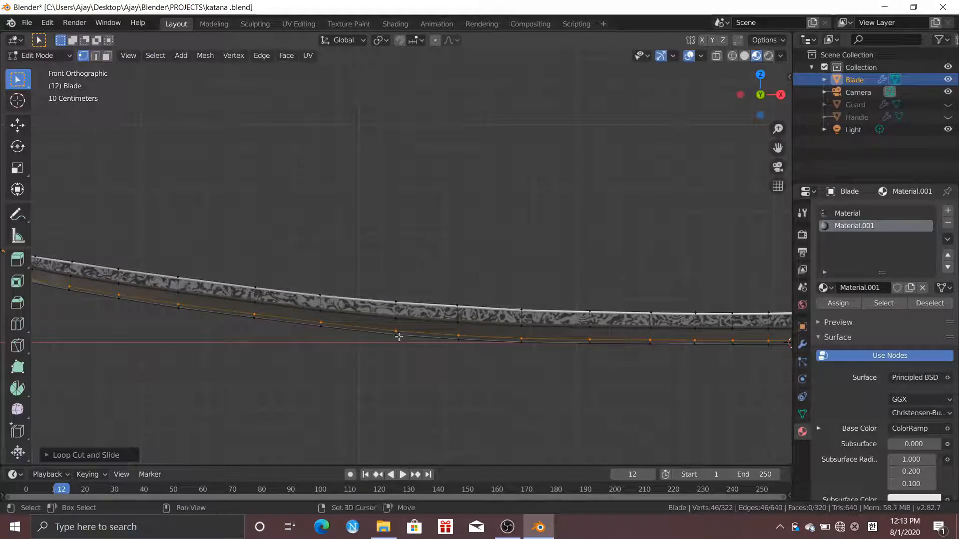
# Select the strip along the cutting edge and assign it a new material in a third slot
pyautogui.keyDown('alt'); pyautogui.keyDown('shift'); pyautogui.click(398, 337); pyautogui.keyUp('shift'); pyautogui.keyUp('alt')
pyautogui.click(948, 210)
pyautogui.click(860, 288)
pyautogui.click(843, 304)
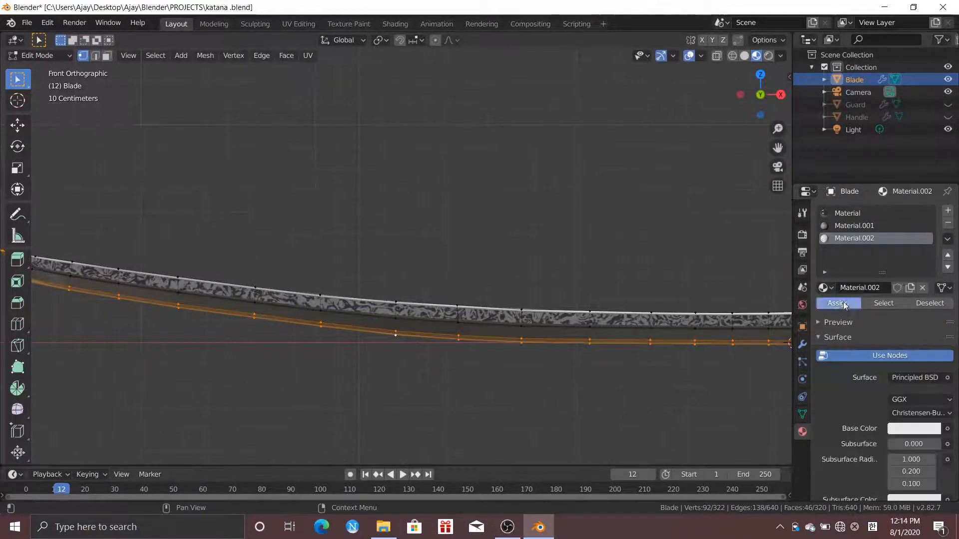
# Set the cutting-edge material to Metallic 0.817 and Roughness 0.317 and check the blade in Object Mode
pyautogui.scroll(-6, 903, 401)
pyautogui.moveTo(903, 398); pyautogui.dragTo(946, 399)
pyautogui.moveTo(906, 442); pyautogui.dragTo(905, 442)
pyautogui.click(599, 383)
pyautogui.click(489, 261)
pyautogui.moveTo(488, 261); pyautogui.dragTo(474, 278, button='middle')
pyautogui.click(603, 310)
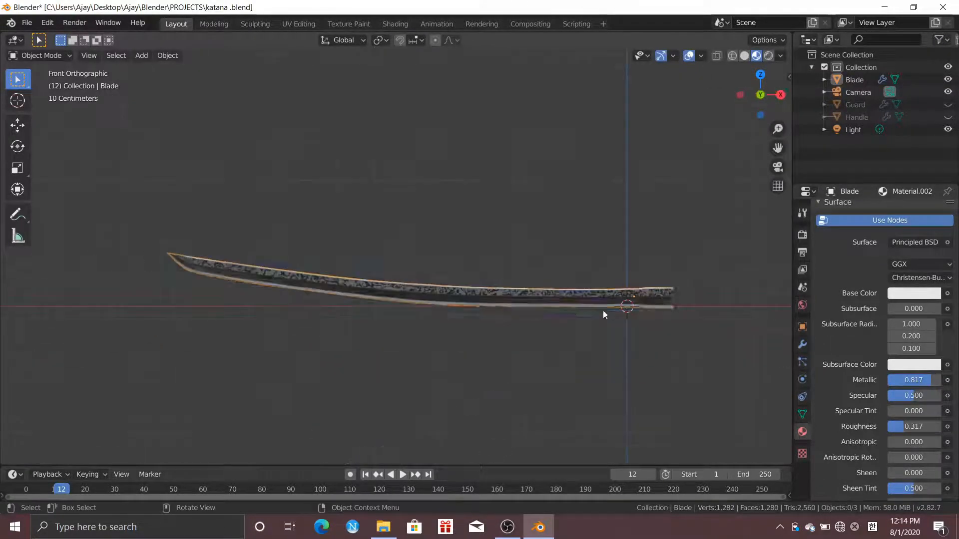
# Select the collar section at the base of the blade and assign it a new material in a fourth slot
pyautogui.press('Tab')
pyautogui.press('KP_1')
pyautogui.scroll(3, 501, 200)
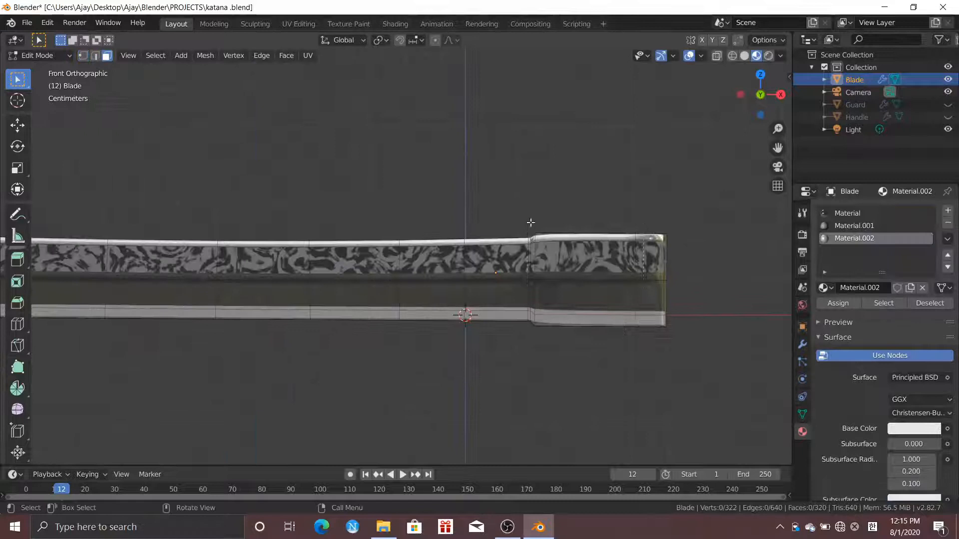
pyautogui.moveTo(549, 188); pyautogui.dragTo(655, 411)
pyautogui.moveTo(685, 416); pyautogui.dragTo(698, 345, button='middle')
pyautogui.press('KP_1')
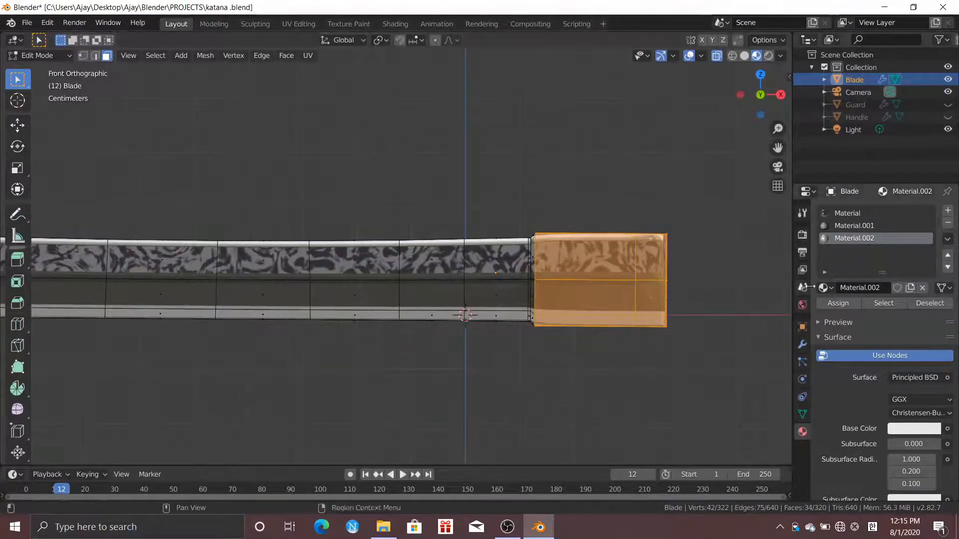
pyautogui.click(947, 210)
pyautogui.click(882, 287)
pyautogui.click(842, 304)
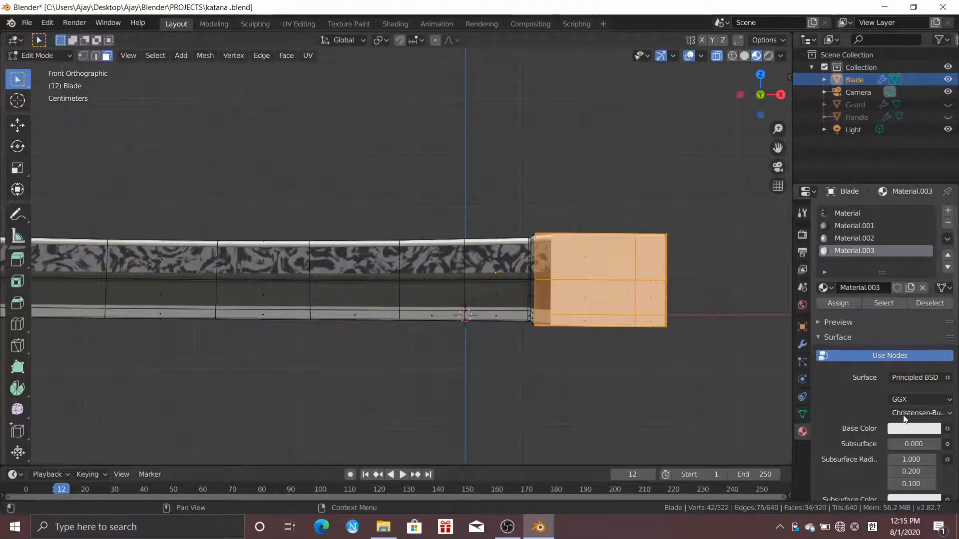
# Assign the narrow ring of faces between the blade and its collar to the collar's material
pyautogui.scroll(2, 630, 206)
pyautogui.click(629, 205)
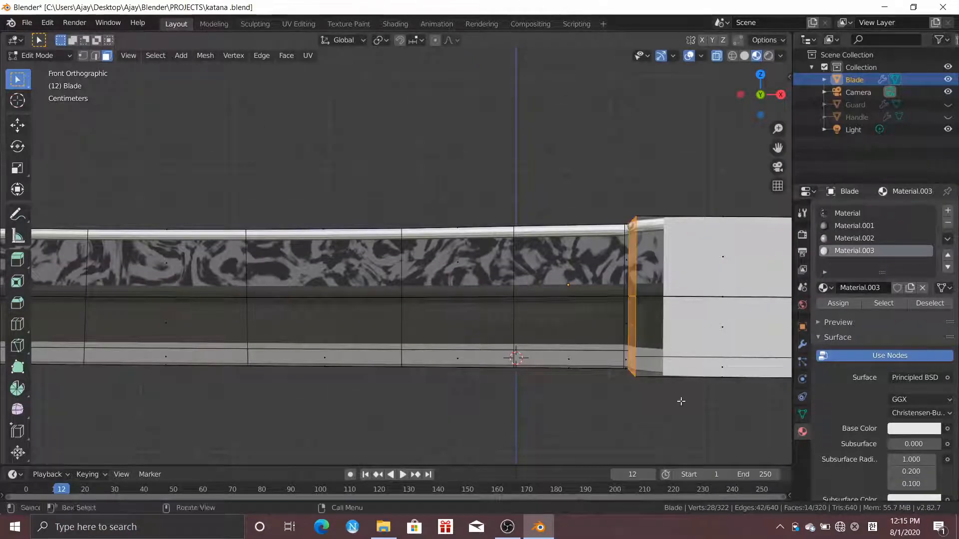
pyautogui.click(833, 304)
# Give the collar material a golden yellow base color with Metallic 1.000 and Roughness 0.151
pyautogui.click(904, 430)
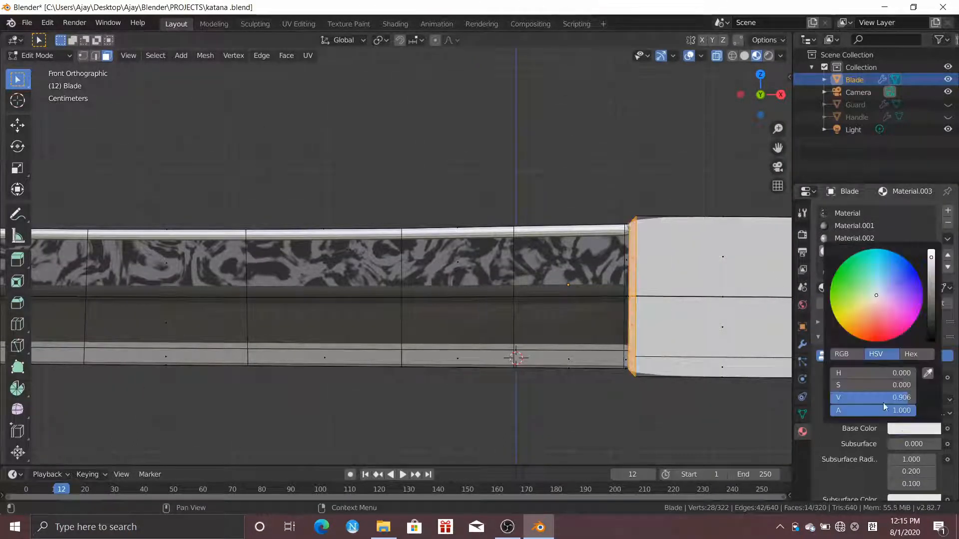
pyautogui.click(847, 316)
pyautogui.scroll(-3, 881, 441)
pyautogui.moveTo(895, 456)
pyautogui.mouseDown()
pyautogui.moveTo(952, 456)
pyautogui.moveTo(879, 458)
pyautogui.mouseUp()
pyautogui.scroll(-2, 895, 458)
pyautogui.click(912, 329)
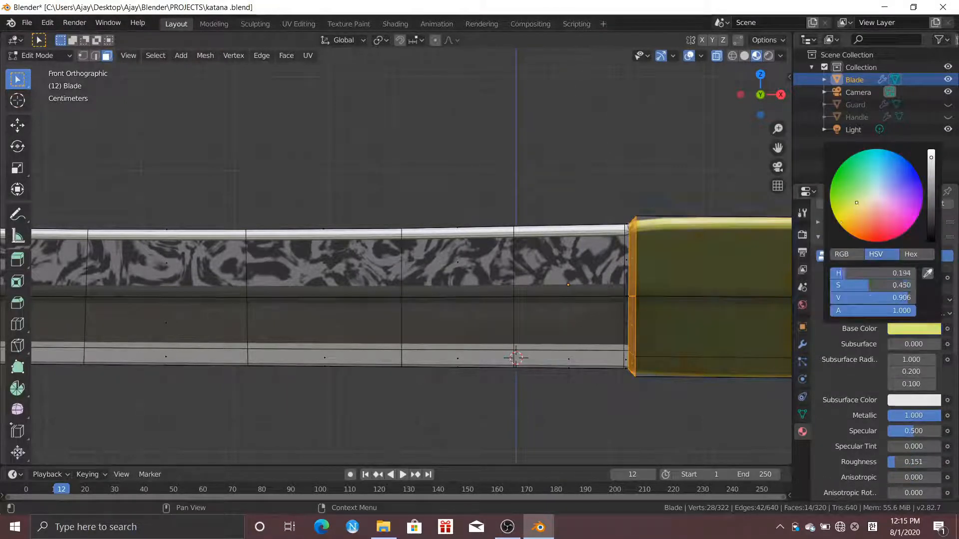
pyautogui.scroll(-2, 670, 178)
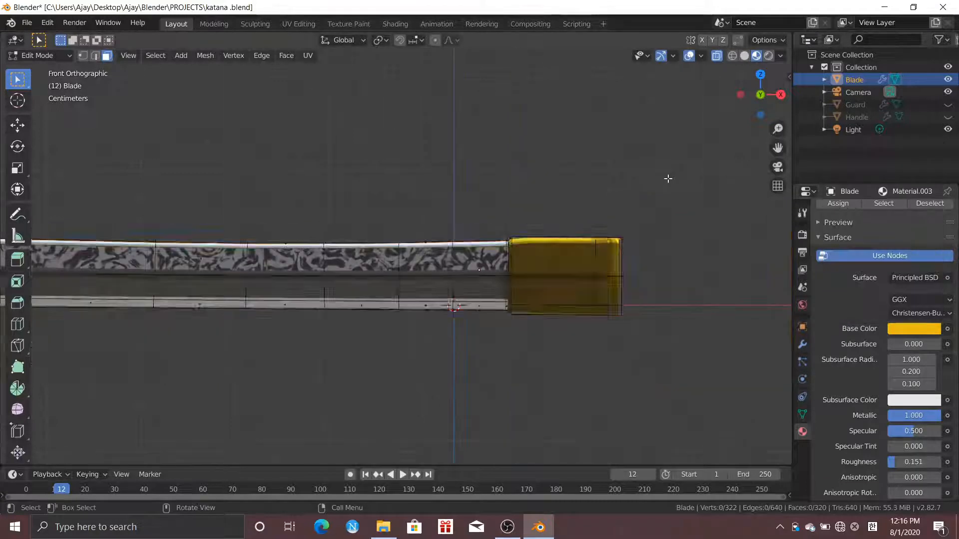
# Return to Object Mode and rename the collar material gold
pyautogui.press('Tab')
pyautogui.moveTo(610, 191); pyautogui.dragTo(689, 235, button='middle')
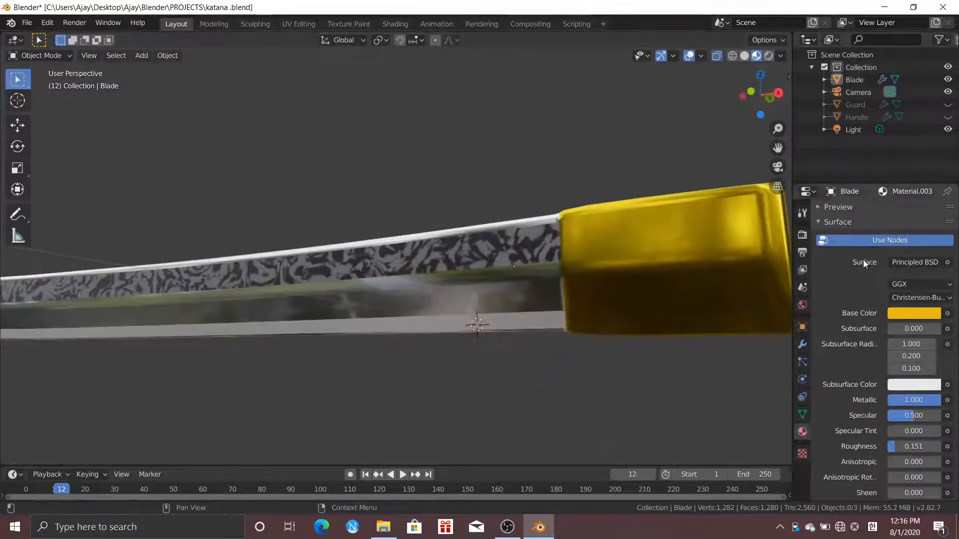
pyautogui.scroll(5, 879, 350)
pyautogui.press('KP_1')
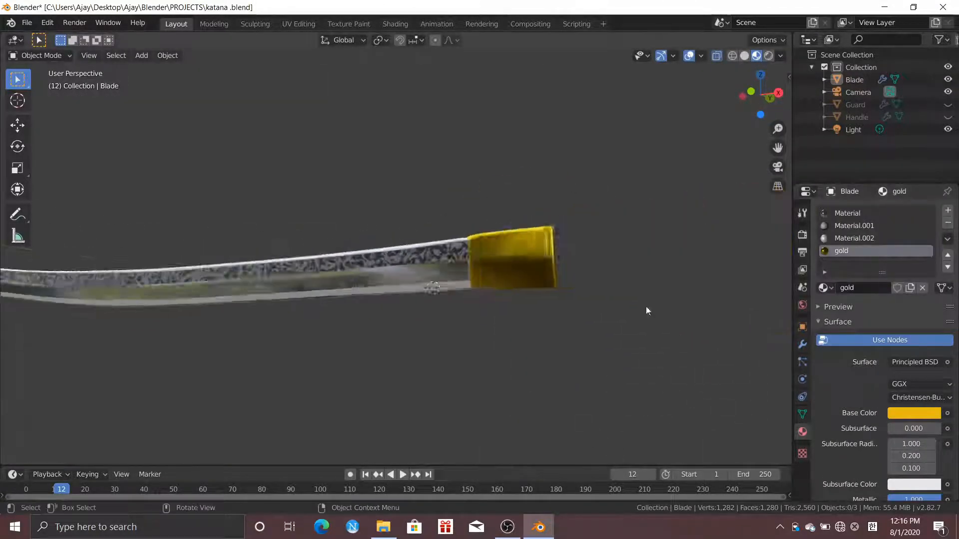
# Unhide the guard and handle, and assign the existing gold material to the guard
pyautogui.scroll(-2, 592, 292)
pyautogui.hotkey('alt', 'h')
pyautogui.click(488, 228)
pyautogui.click(826, 263)
pyautogui.click(714, 282)
pyautogui.click(552, 320)
# Create a new material on the handle and open it in the Shading workspace
pyautogui.click(642, 266)
pyautogui.scroll(-3, 646, 265)
pyautogui.scroll(5, 509, 317)
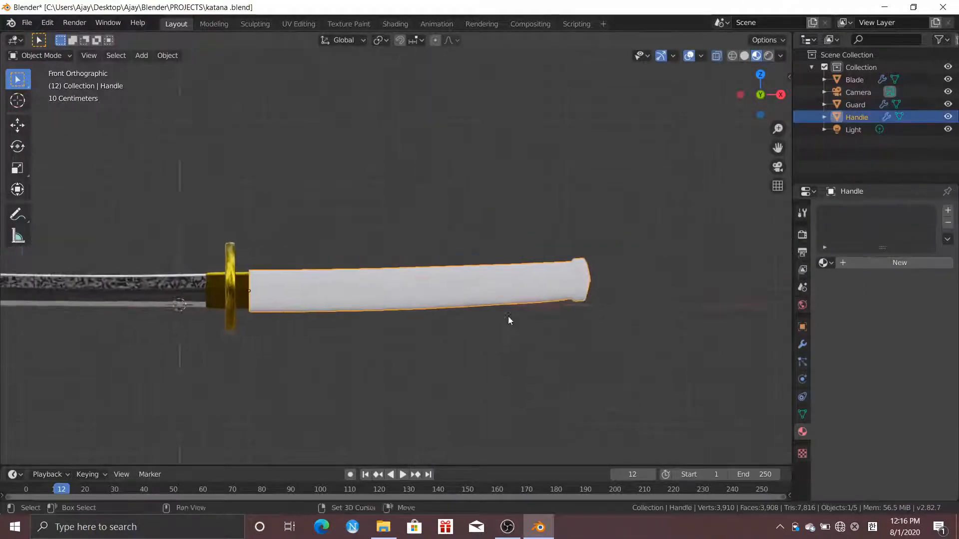
pyautogui.press('Tab')
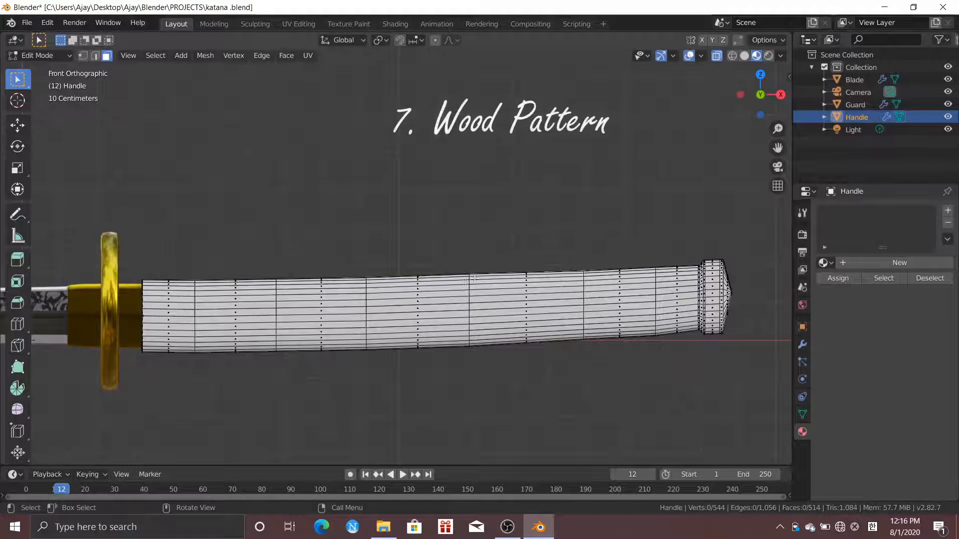
pyautogui.press('Tab')
pyautogui.click(899, 263)
pyautogui.click(396, 24)
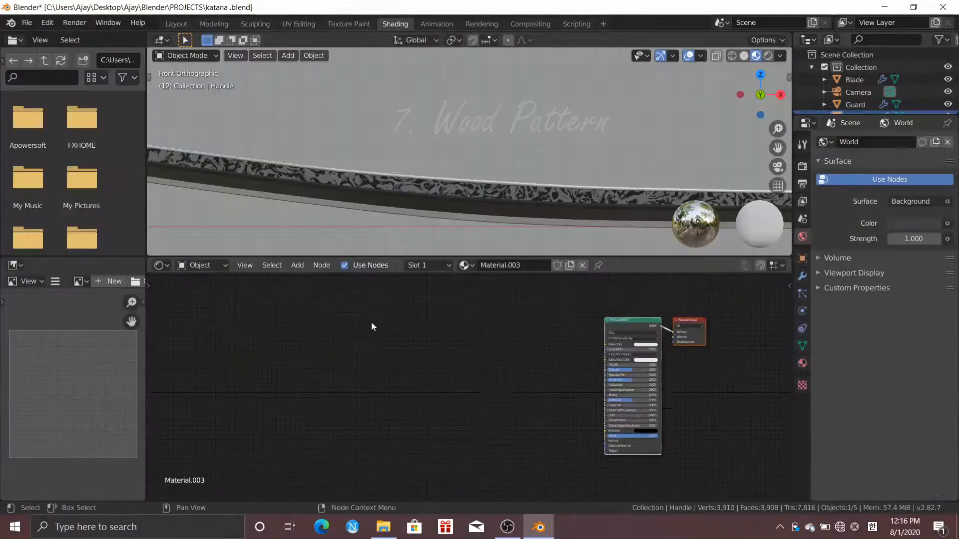
# Paste the copied noise texture nodes into the handle material and link the ColorRamp's Color to the shader's Base Color
pyautogui.hotkey('ctrl', 'v')
pyautogui.press('g')
pyautogui.click(416, 321)
pyautogui.scroll(4, 560, 320)
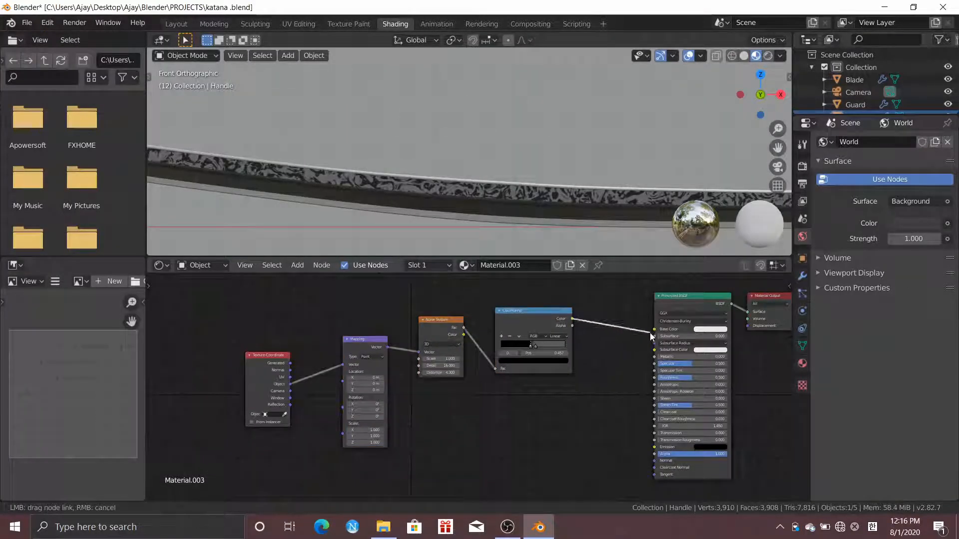
pyautogui.scroll(-5, 327, 179)
pyautogui.scroll(2, 482, 316)
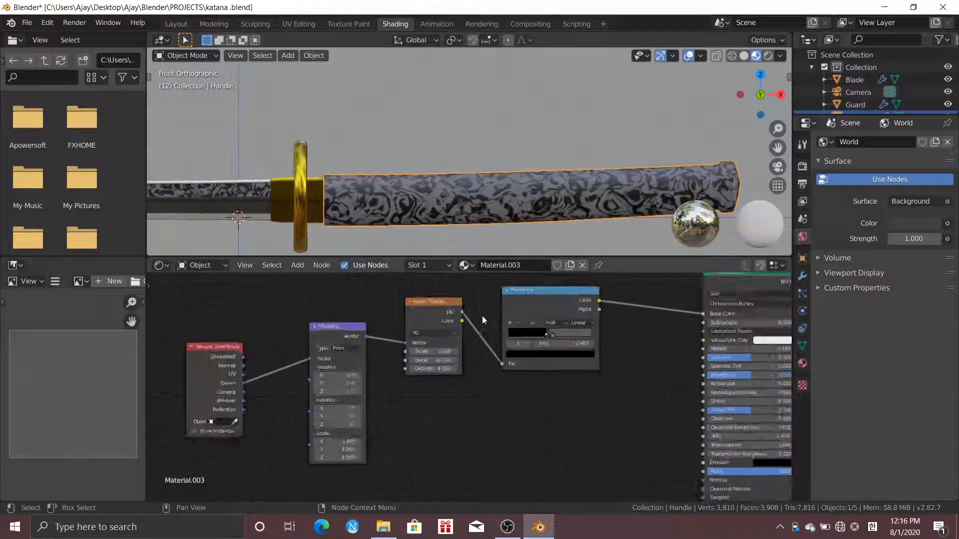
# Recolor the two ColorRamp stops in a darker and a lighter wood brown
pyautogui.click(555, 349)
pyautogui.moveTo(593, 273)
pyautogui.mouseDown()
pyautogui.moveTo(593, 236)
pyautogui.moveTo(533, 278)
pyautogui.mouseUp()
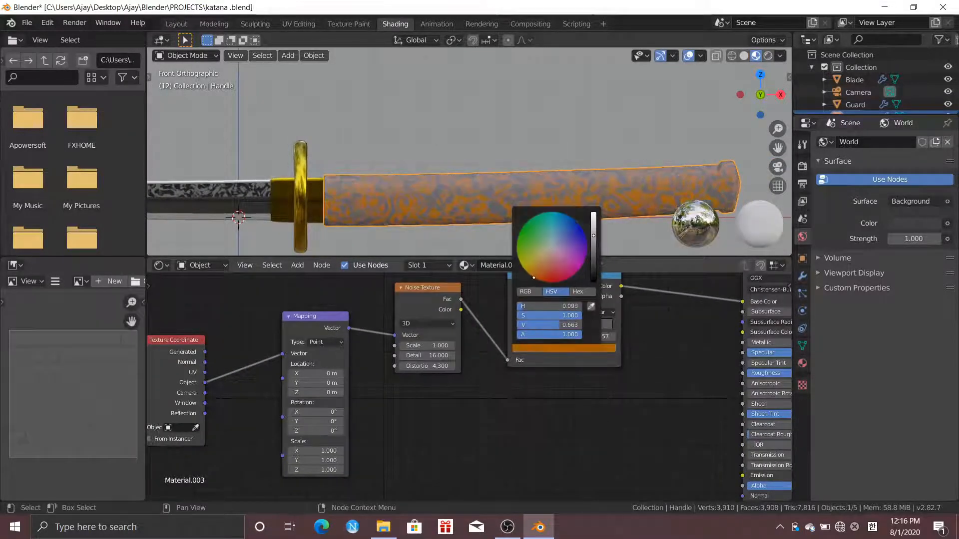
pyautogui.moveTo(594, 240); pyautogui.dragTo(593, 265)
pyautogui.click(569, 326)
pyautogui.click(563, 348)
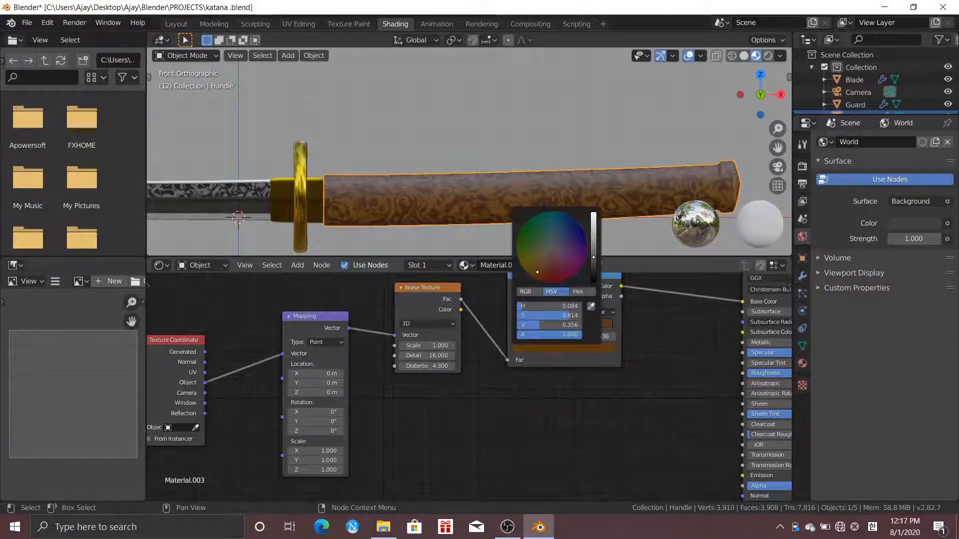
# Stretch the wood grain by setting the Mapping X scale to 10.600 and the Noise Texture's Distortion to 2.800
pyautogui.scroll(1, 280, 465)
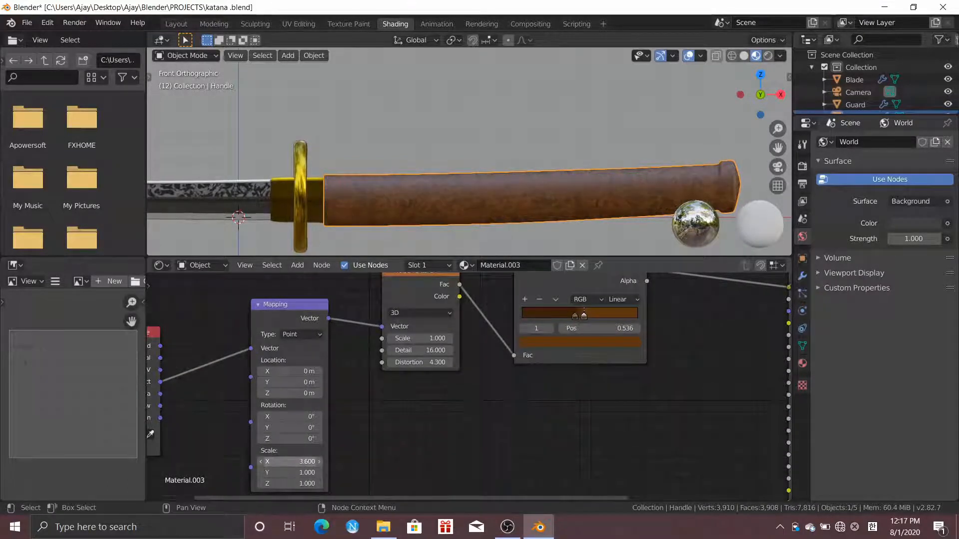
pyautogui.moveTo(303, 461); pyautogui.dragTo(318, 462)
pyautogui.scroll(5, 489, 196)
pyautogui.keyDown('shift'); pyautogui.moveTo(490, 196); pyautogui.dragTo(488, 107, button='middle'); pyautogui.keyUp('shift')
pyautogui.moveTo(436, 362); pyautogui.dragTo(442, 362)
pyautogui.scroll(-4, 449, 151)
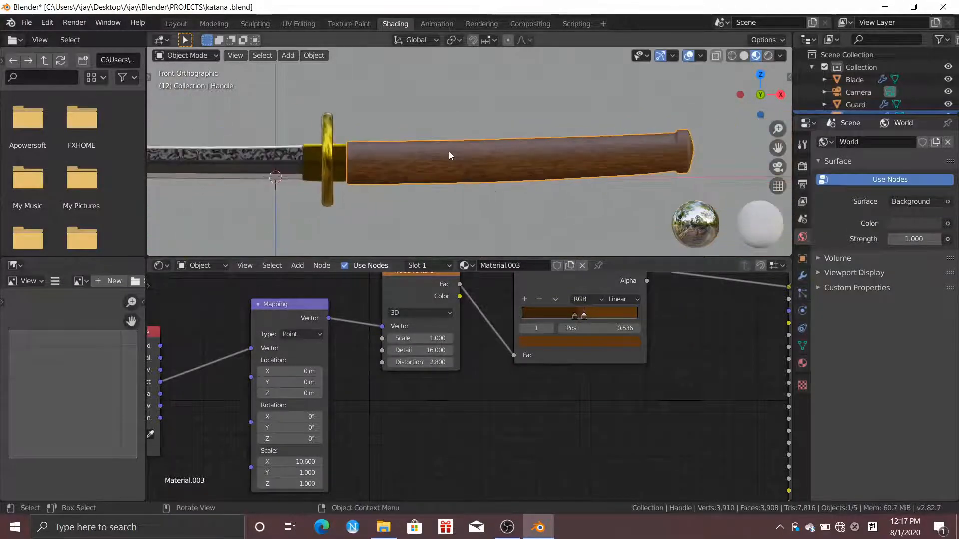
# Duplicate the four texture nodes and route the copied ColorRamp through a new Bump node's Height into the shader's Normal
pyautogui.scroll(-2, 502, 361)
pyautogui.moveTo(228, 314); pyautogui.dragTo(572, 442)
pyautogui.scroll(-2, 539, 399)
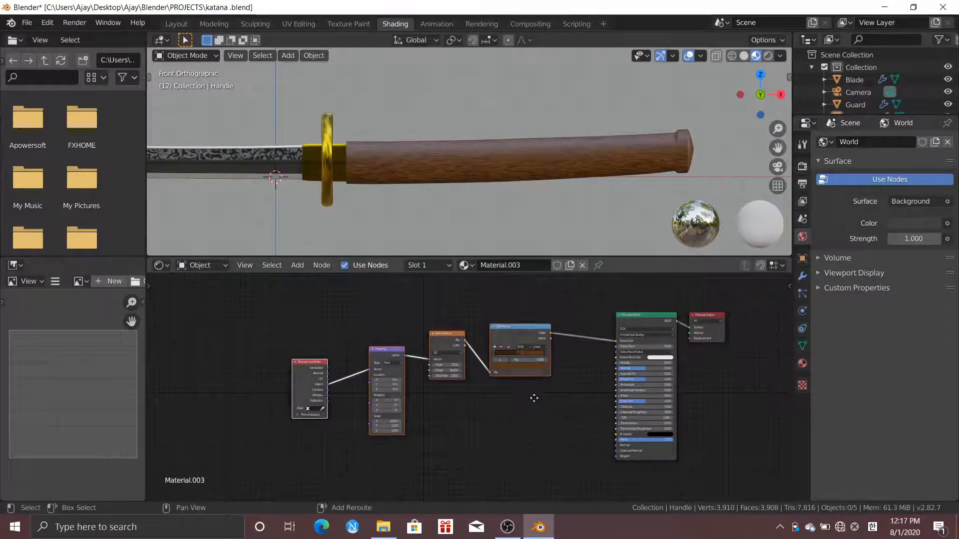
pyautogui.hotkey('shift', 'd')
pyautogui.hotkey('shift', 'a')
pyautogui.click(605, 458)
pyautogui.click(570, 430)
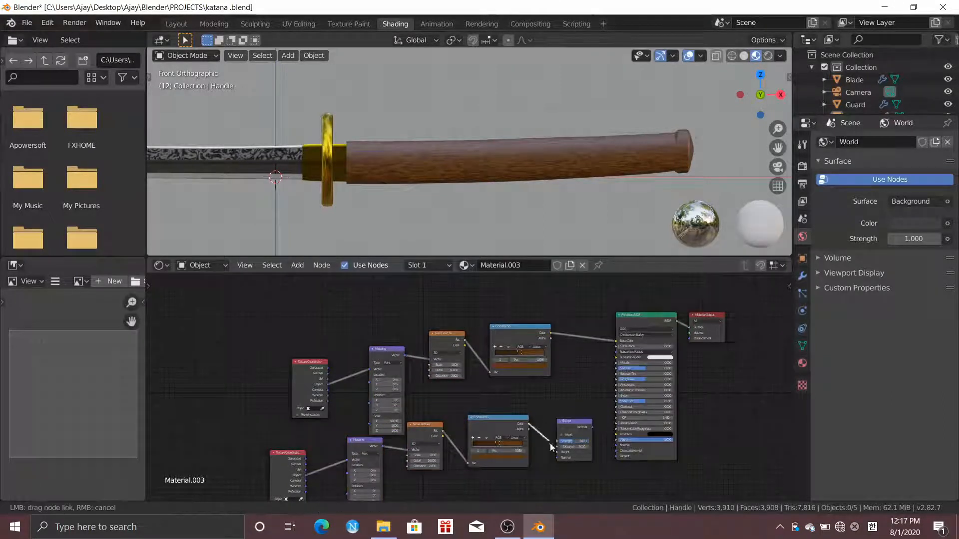
pyautogui.moveTo(615, 444); pyautogui.dragTo(616, 445)
# Set the Bump node's Strength to 0.207
pyautogui.scroll(4, 546, 167)
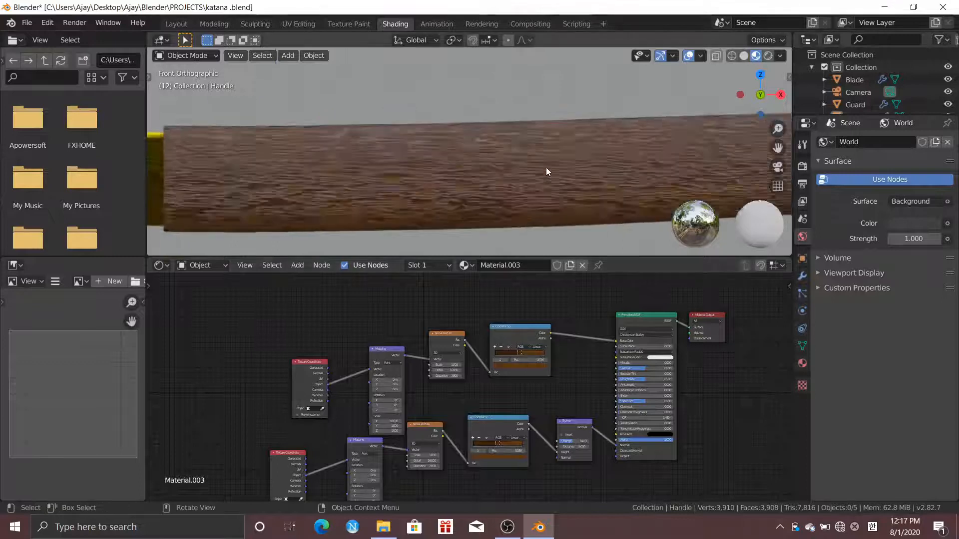
pyautogui.scroll(2, 467, 388)
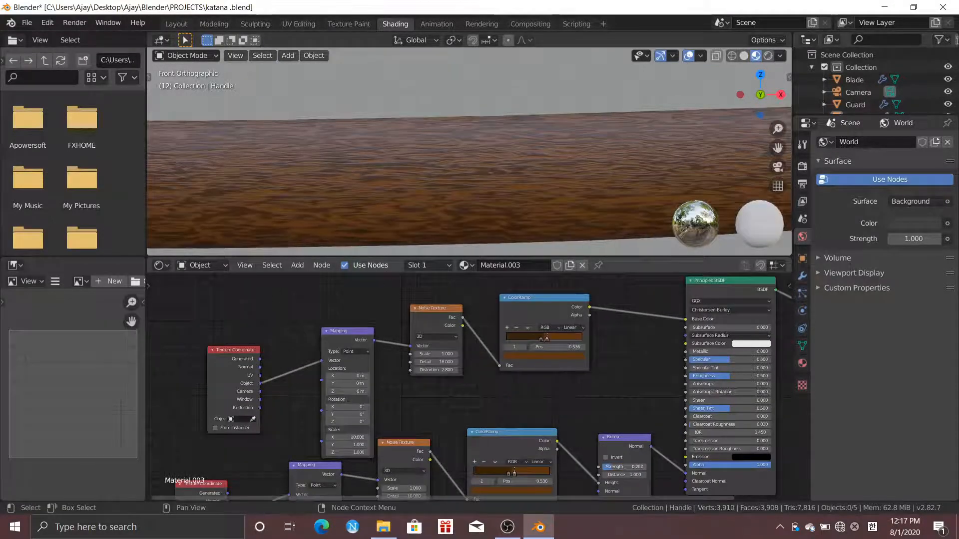
pyautogui.scroll(-5, 510, 199)
# Back in the Layout workspace, assign the gold material in a second slot to the handle's end cap, then leave Edit Mode
pyautogui.click(176, 24)
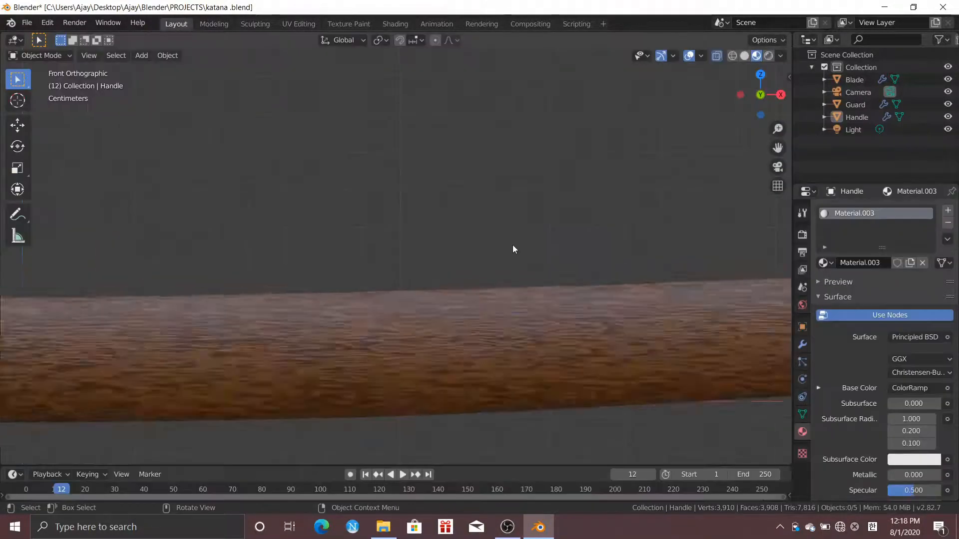
pyautogui.scroll(-5, 512, 249)
pyautogui.click(435, 257)
pyautogui.press('Tab')
pyautogui.moveTo(537, 222); pyautogui.dragTo(592, 321)
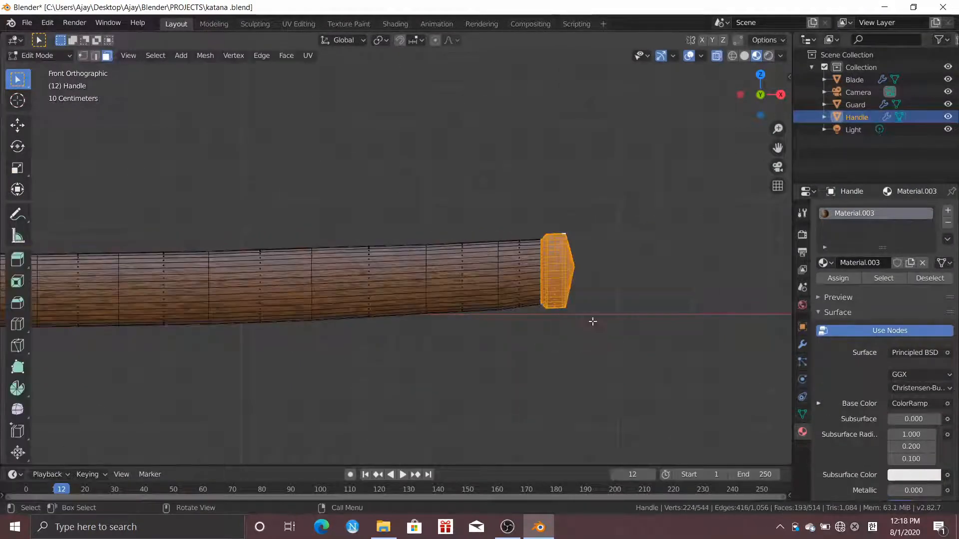
pyautogui.click(948, 211)
pyautogui.click(825, 289)
pyautogui.click(780, 305)
pyautogui.click(838, 303)
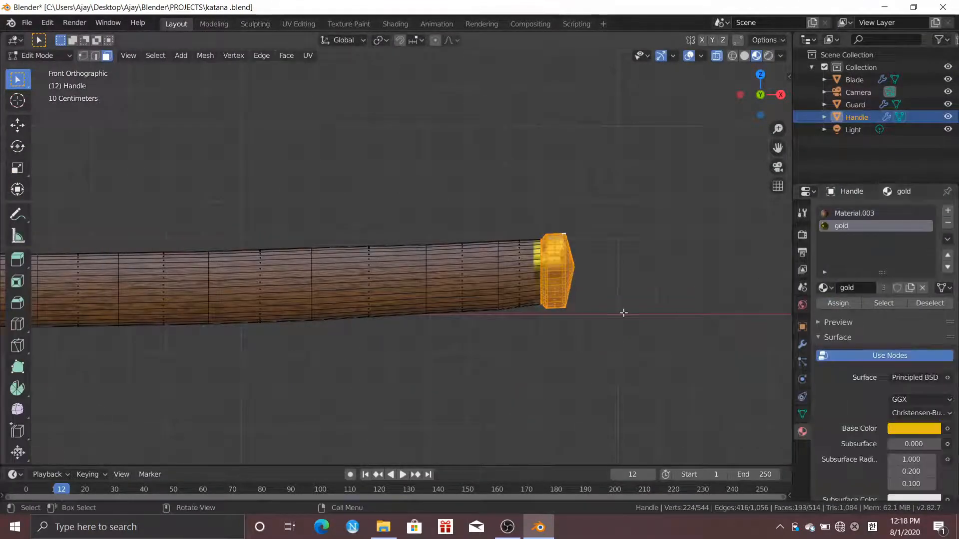
pyautogui.click(623, 313)
pyautogui.scroll(-6, 381, 230)
pyautogui.press('Tab')
# Parent the guard and handle to the blade with the Object option and save the file
pyautogui.moveTo(310, 223); pyautogui.dragTo(580, 339, button='middle')
pyautogui.scroll(4, 543, 240)
pyautogui.scroll(-6, 544, 239)
pyautogui.scroll(5, 580, 340)
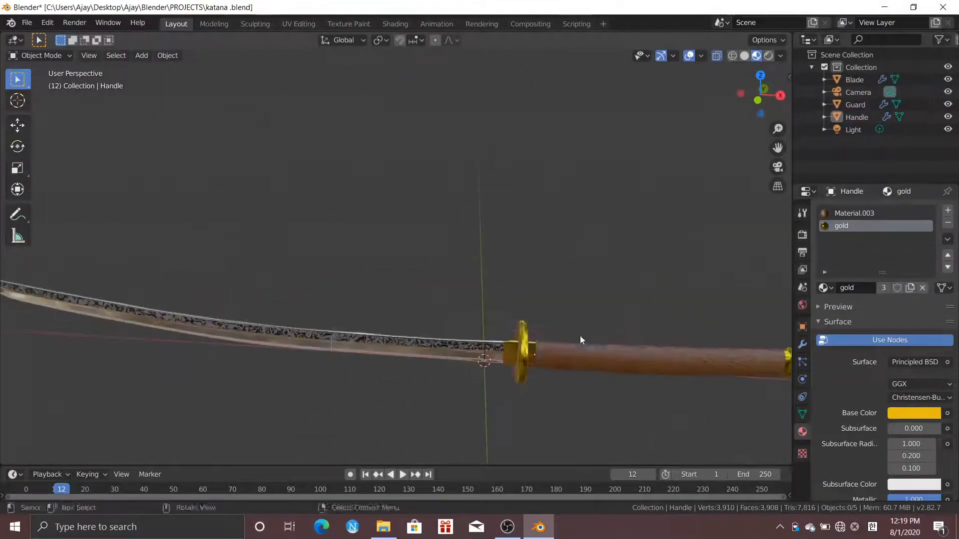
pyautogui.moveTo(580, 310); pyautogui.dragTo(359, 381)
pyautogui.keyDown('shift'); pyautogui.click(347, 344); pyautogui.keyUp('shift')
pyautogui.rightClick(415, 354)
pyautogui.moveTo(396, 347)
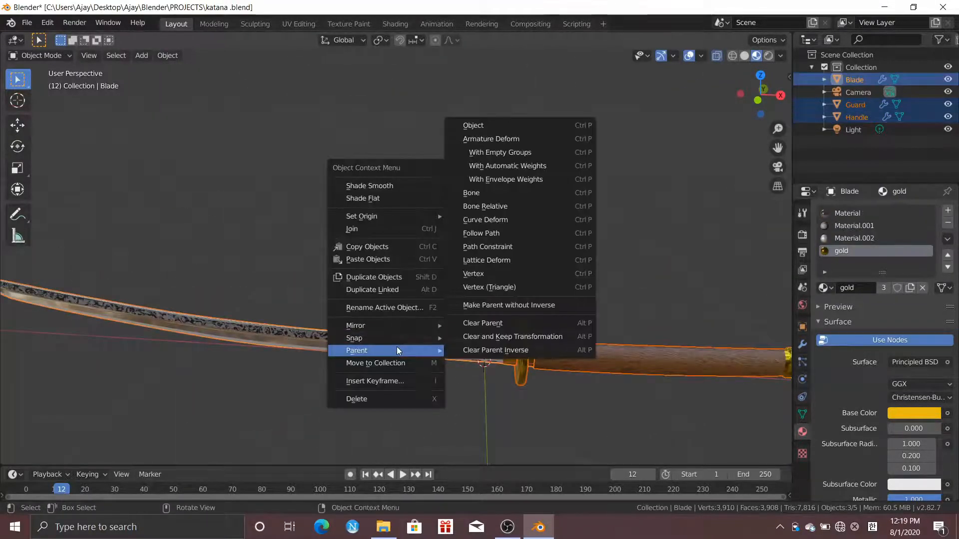
pyautogui.click(518, 127)
pyautogui.scroll(-4, 403, 355)
pyautogui.hotkey('ctrl', 's')
# Hide the katana and add a floor plane scaled by about 2.721 along X and 1.447 along Y
pyautogui.hotkey('shift', 'a')
pyautogui.moveTo(488, 275)
pyautogui.click(538, 275)
pyautogui.press('s')
pyautogui.press('x')
pyautogui.click(657, 397)
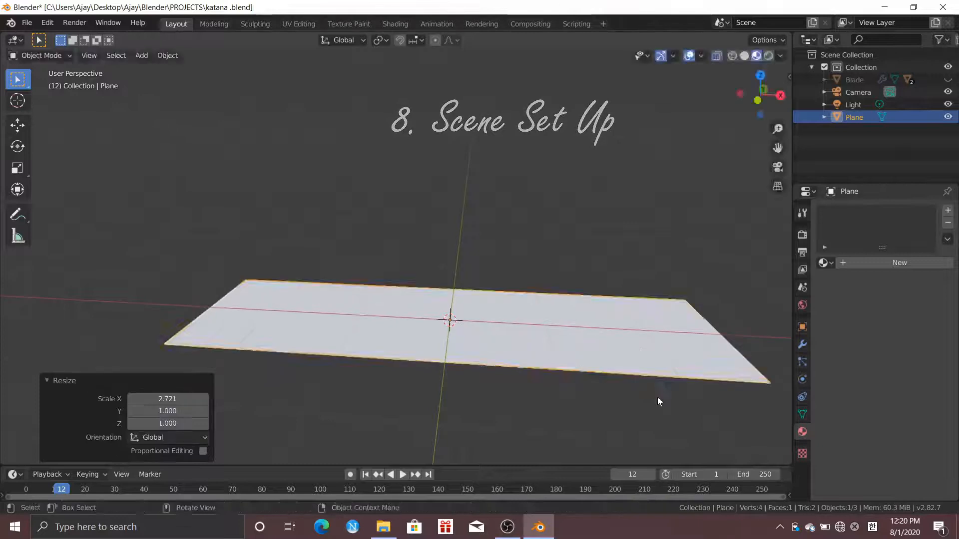
pyautogui.press('s')
pyautogui.press('y')
pyautogui.click(727, 474)
# Assign the handle's wood material to the floor plane and check the pattern
pyautogui.click(825, 262)
pyautogui.click(744, 328)
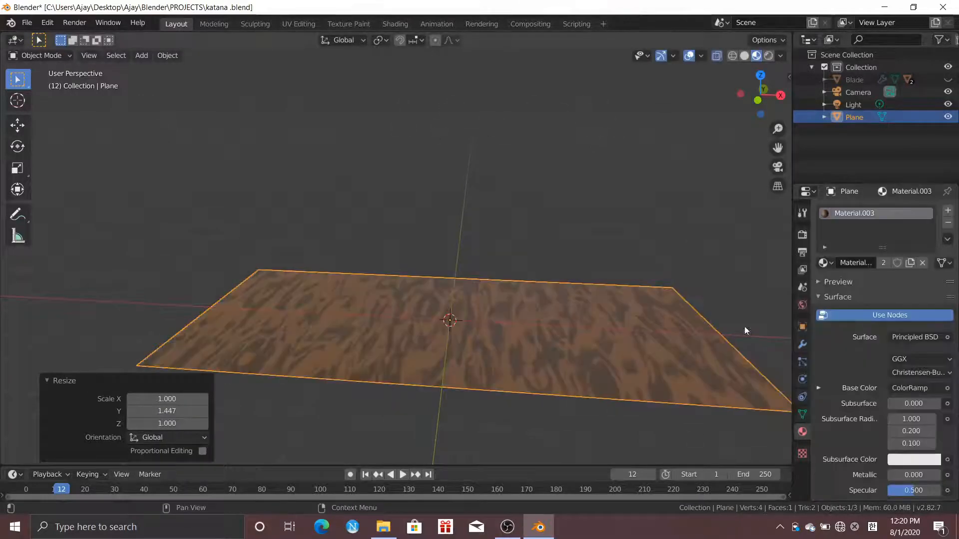
pyautogui.click(570, 257)
pyautogui.scroll(3, 590, 259)
pyautogui.moveTo(719, 279); pyautogui.dragTo(755, 272, button='middle')
pyautogui.scroll(-4, 644, 270)
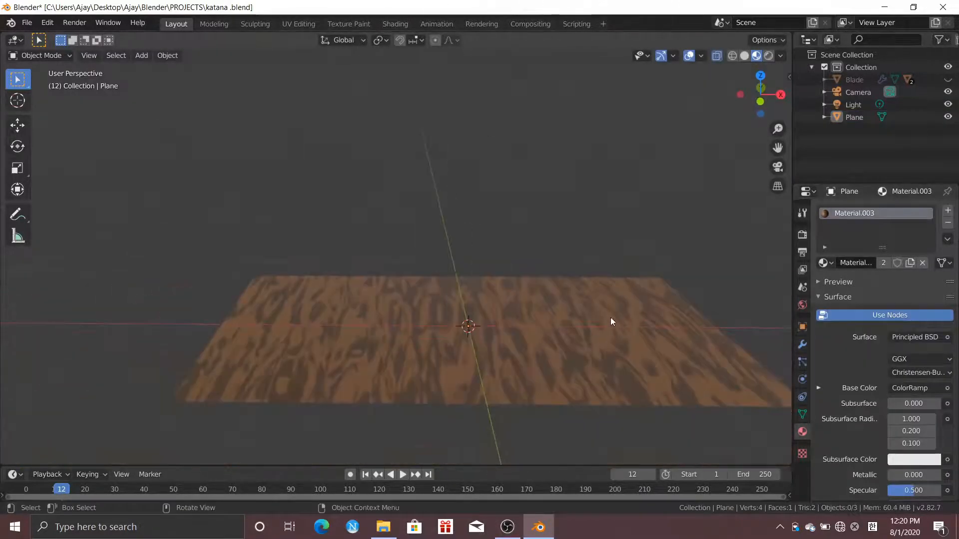
# Add a second plane, rotate it 90 degrees about X and move it about 2.67 m back along Y
pyautogui.hotkey('shift', 'a')
pyautogui.moveTo(554, 257)
pyautogui.click(617, 256)
pyautogui.write('rx90')
pyautogui.press('Return')
pyautogui.press('g')
pyautogui.press('y')
pyautogui.click(549, 210)
# Widen the upright plane along X beyond the floor's far edge and scale it by about 2.942 along Z
pyautogui.press('s')
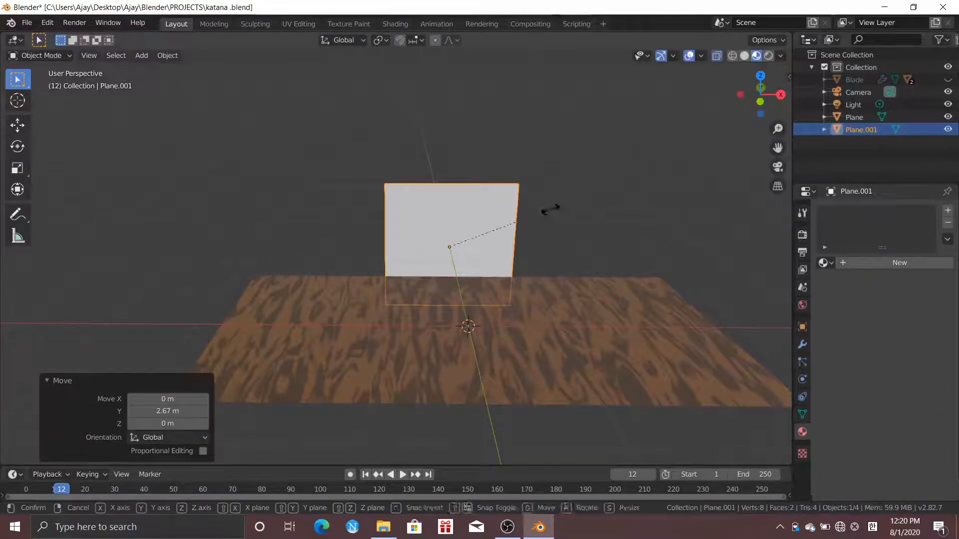
pyautogui.press('x')
pyautogui.click(185, 265)
pyautogui.press('s')
pyautogui.press('z')
pyautogui.click(225, 272)
pyautogui.moveTo(300, 334); pyautogui.dragTo(440, 325, button='middle')
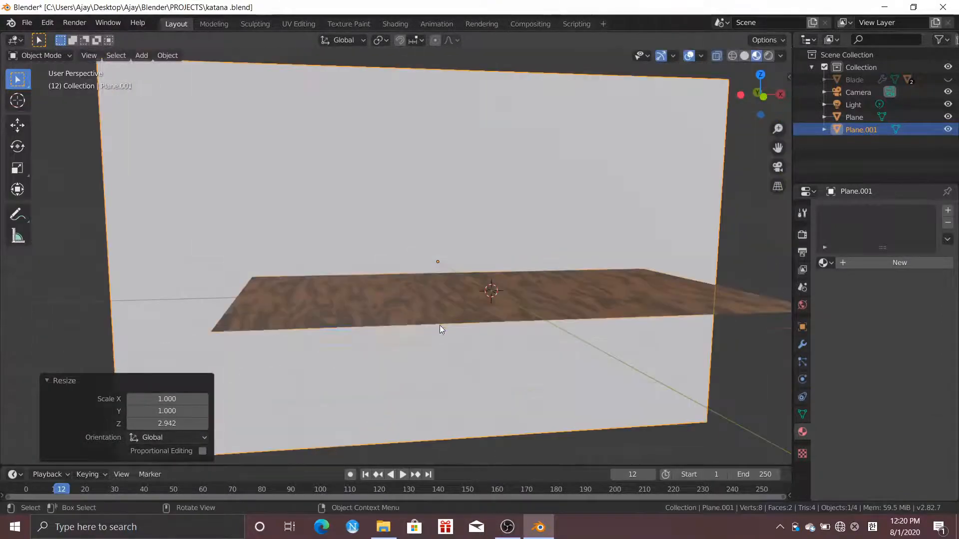
# Move the floor plane slightly down along Z
pyautogui.click(441, 322)
pyautogui.press('g')
pyautogui.press('z')
pyautogui.click(441, 321)
pyautogui.scroll(3, 515, 340)
pyautogui.scroll(-4, 514, 340)
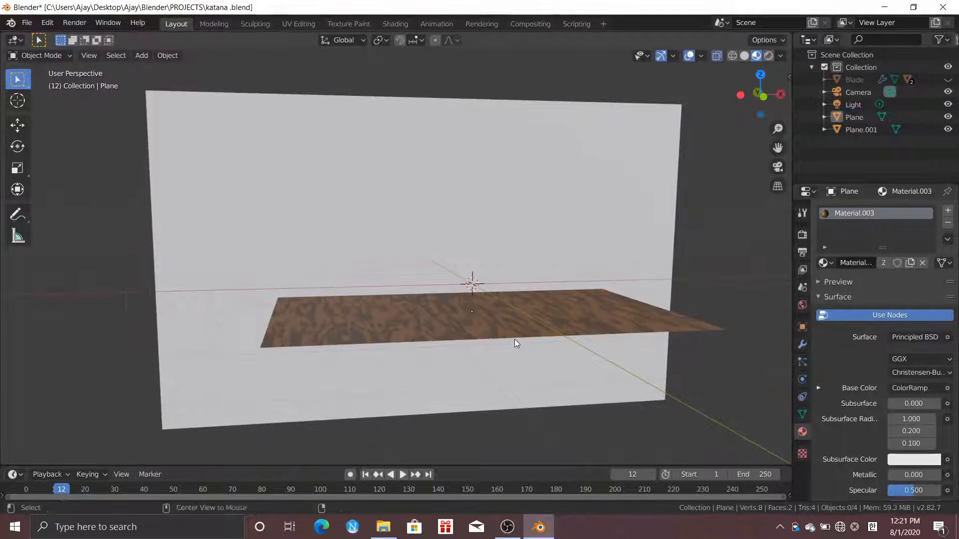
# Unhide the katana and scale it uniformly by about 0.462
pyautogui.hotkey('alt', 'h')
pyautogui.press('s')
pyautogui.click(340, 168)
pyautogui.scroll(7, 447, 317)
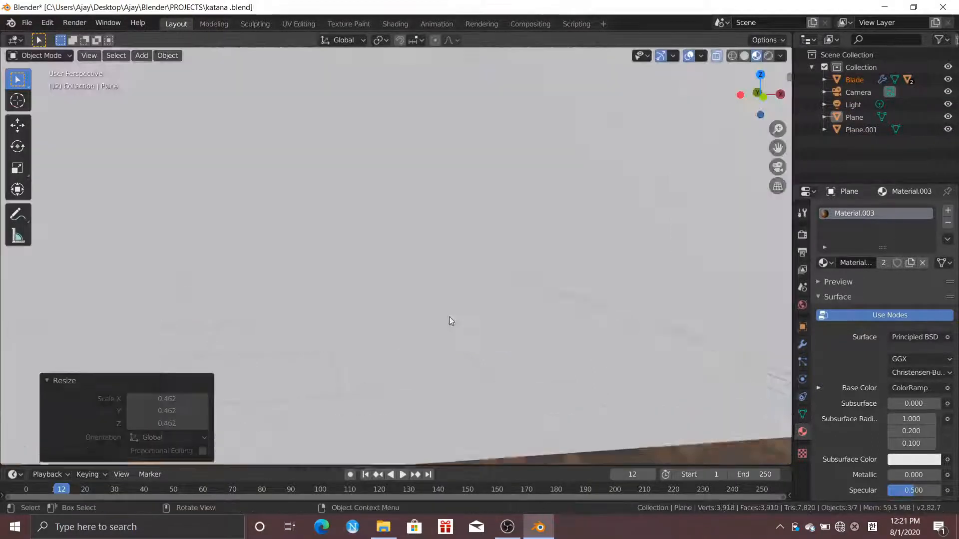
pyautogui.scroll(-5, 446, 319)
# Replace the floor plane's wood material with a new one that has a saturated orange base color
pyautogui.click(558, 354)
pyautogui.click(922, 263)
pyautogui.click(894, 265)
pyautogui.click(914, 388)
pyautogui.moveTo(867, 268); pyautogui.dragTo(861, 293)
pyautogui.moveTo(931, 227)
pyautogui.mouseDown()
pyautogui.moveTo(931, 243)
pyautogui.moveTo(931, 236)
pyautogui.mouseUp()
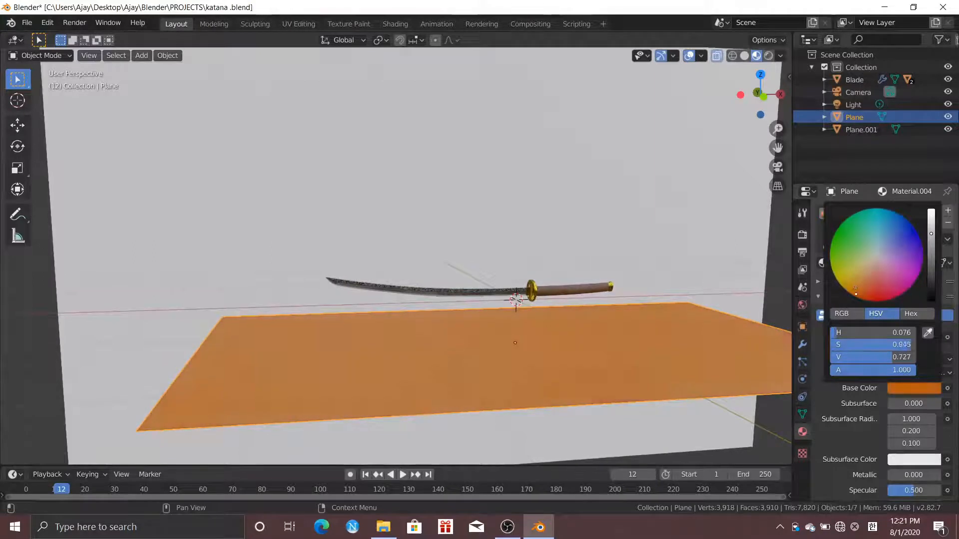
# Fine-tune the floor plane material's base color toward a yellowish orange
pyautogui.moveTo(861, 294); pyautogui.dragTo(855, 290)
pyautogui.click(775, 314)
pyautogui.scroll(-4, 907, 393)
pyautogui.moveTo(912, 442); pyautogui.dragTo(907, 442)
# Give the upright wall plane a new material and darken its base color to medium grey
pyautogui.click(719, 295)
pyautogui.scroll(2, 719, 296)
pyautogui.click(867, 263)
pyautogui.click(914, 388)
pyautogui.moveTo(931, 228); pyautogui.dragTo(931, 270)
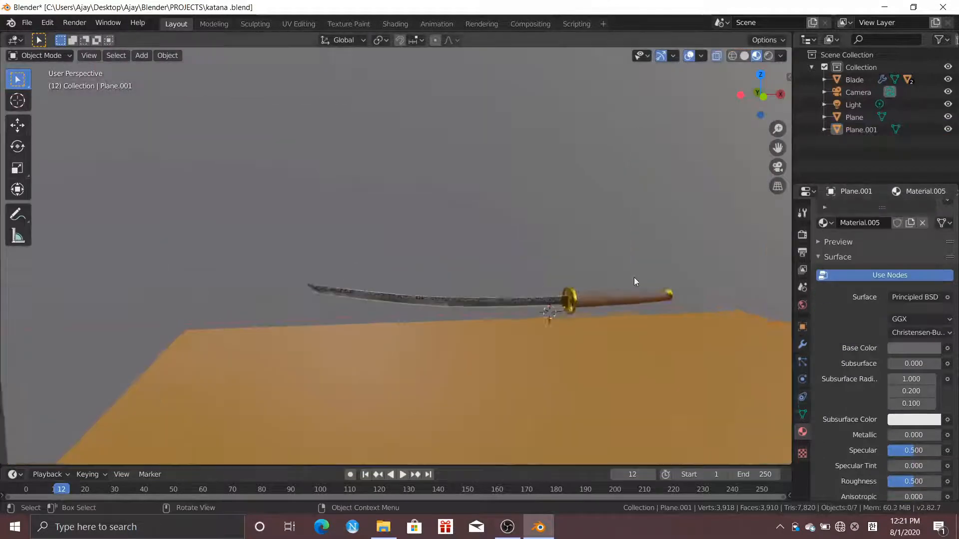
# Lower the katana along Z so it sits just above the floor plane
pyautogui.click(633, 295)
pyautogui.scroll(3, 633, 294)
pyautogui.press('g')
pyautogui.press('z')
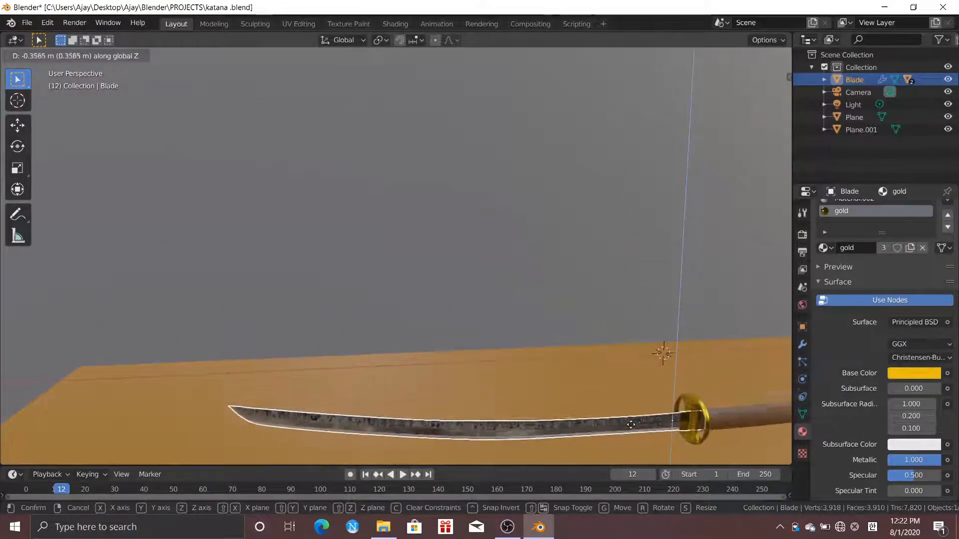
pyautogui.click(635, 405)
pyautogui.moveTo(636, 405); pyautogui.dragTo(636, 400, button='middle')
pyautogui.scroll(-6, 636, 399)
# Add a cube to the scene and scale it down to a small block
pyautogui.click(586, 392)
pyautogui.hotkey('shift', 'a')
pyautogui.moveTo(587, 272)
pyautogui.click(649, 286)
pyautogui.press('s')
pyautogui.click(504, 289)
# Move the small cube along Z so its upper part meets the katana's handle
pyautogui.scroll(6, 542, 291)
pyautogui.press('KP_3')
pyautogui.keyDown('shift'); pyautogui.moveTo(93, 221); pyautogui.dragTo(294, 132, button='middle'); pyautogui.keyUp('shift')
pyautogui.scroll(5, 293, 133)
pyautogui.press('g')
pyautogui.press('z')
pyautogui.click(291, 228)
# Move the cube 0.469 m along X to place it under the katana's handle
pyautogui.moveTo(291, 229); pyautogui.dragTo(411, 272, button='middle')
pyautogui.scroll(-4, 412, 271)
pyautogui.press('g')
pyautogui.press('x')
pyautogui.click(584, 319)
pyautogui.moveTo(660, 307); pyautogui.dragTo(582, 269, button='middle')
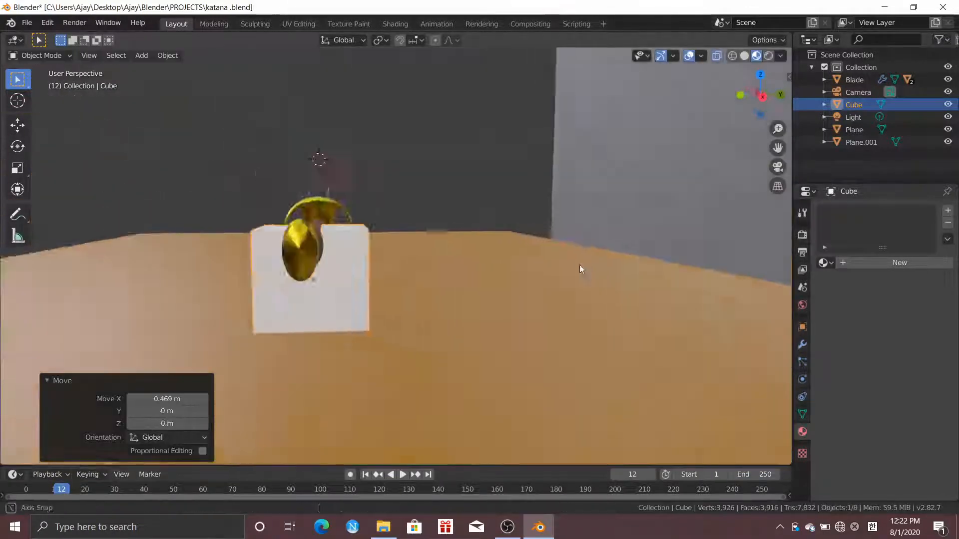
# In the right view, lower the cube's top face 0.0416 m along Z with see-through display on
pyautogui.press('KP_3')
pyautogui.press('Tab')
pyautogui.click(383, 239)
pyautogui.keyDown('shift'); pyautogui.moveTo(383, 240); pyautogui.dragTo(486, 268, button='middle'); pyautogui.keyUp('shift')
pyautogui.scroll(2, 486, 268)
pyautogui.hotkey('alt', 'z')
pyautogui.scroll(4, 335, 169)
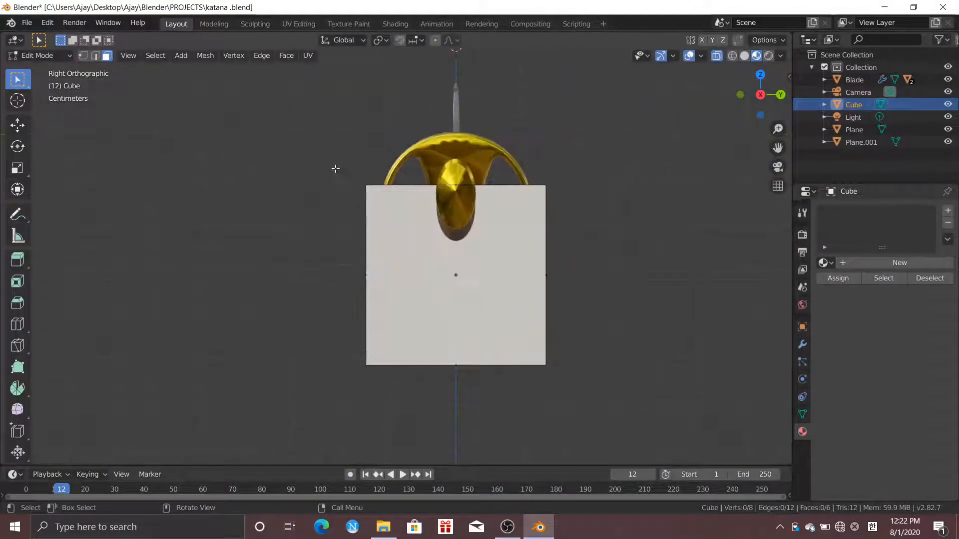
pyautogui.moveTo(355, 188); pyautogui.dragTo(575, 214)
pyautogui.press('g')
pyautogui.press('z')
pyautogui.click(544, 198)
# Taper the block by narrowing its top face along Y to about 0.34 and its bottom face to about 0.56
pyautogui.press('s')
pyautogui.press('y')
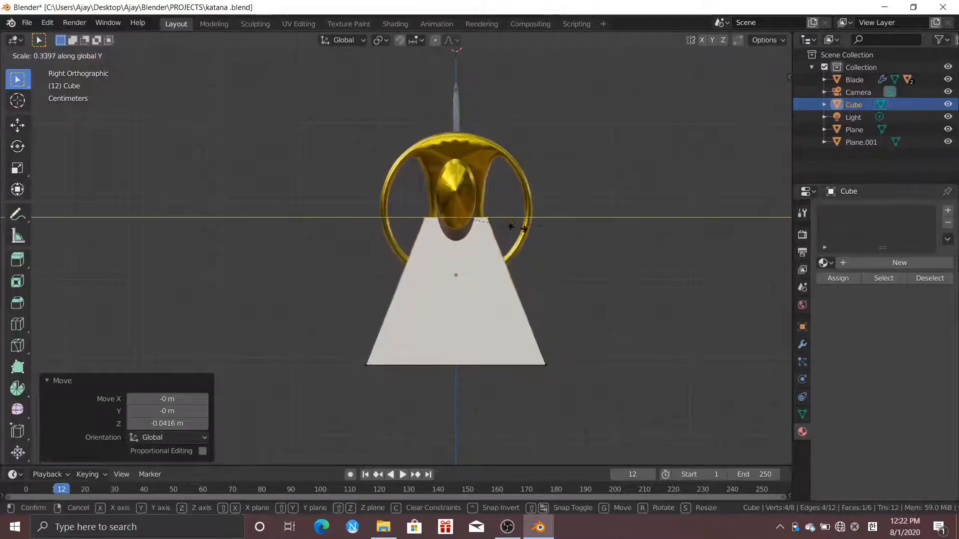
pyautogui.click(509, 225)
pyautogui.moveTo(325, 332); pyautogui.dragTo(674, 409)
pyautogui.press('s')
pyautogui.press('y')
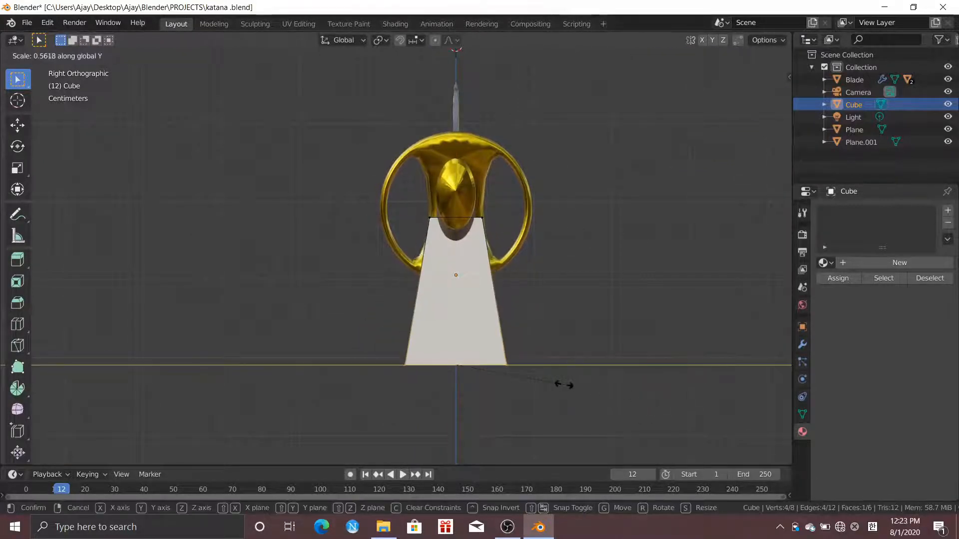
pyautogui.click(557, 384)
pyautogui.click(554, 380)
# Raise the block's bottom face along Z to shorten it, and finish editing the mesh
pyautogui.moveTo(409, 308); pyautogui.dragTo(514, 321, button='middle')
pyautogui.scroll(-6, 514, 322)
pyautogui.press('g')
pyautogui.press('z')
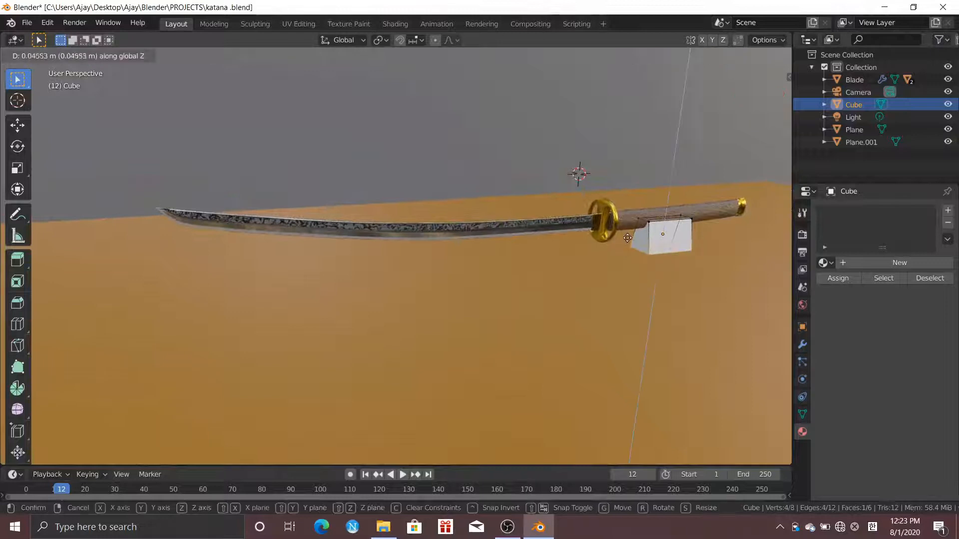
pyautogui.click(629, 243)
pyautogui.hotkey('alt', 'a')
pyautogui.scroll(-1, 643, 238)
pyautogui.press('Tab')
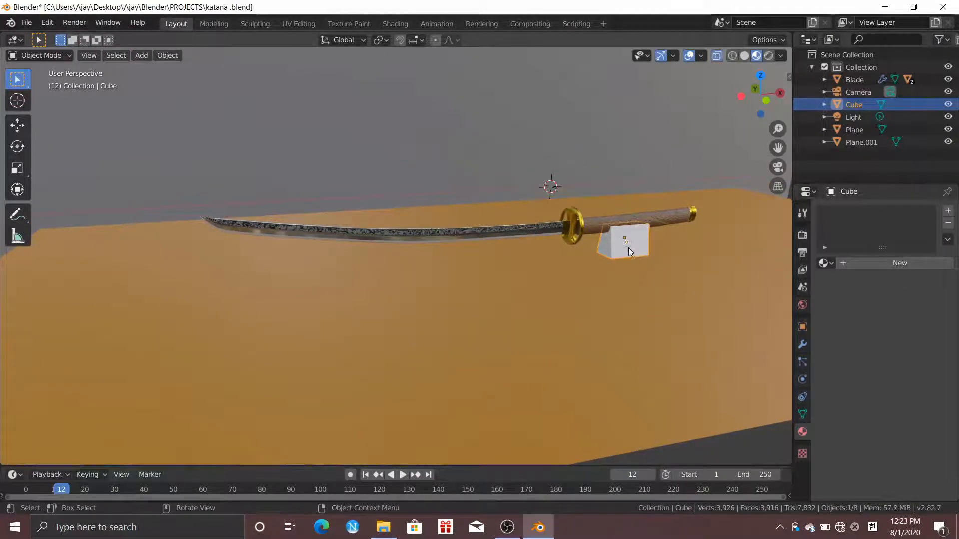
# Duplicate the support block 1.66 m along negative X under the blade and scale it to about half along X
pyautogui.hotkey('shift', 'd')
pyautogui.click(334, 274)
pyautogui.scroll(2, 335, 274)
pyautogui.press('s')
pyautogui.press('x')
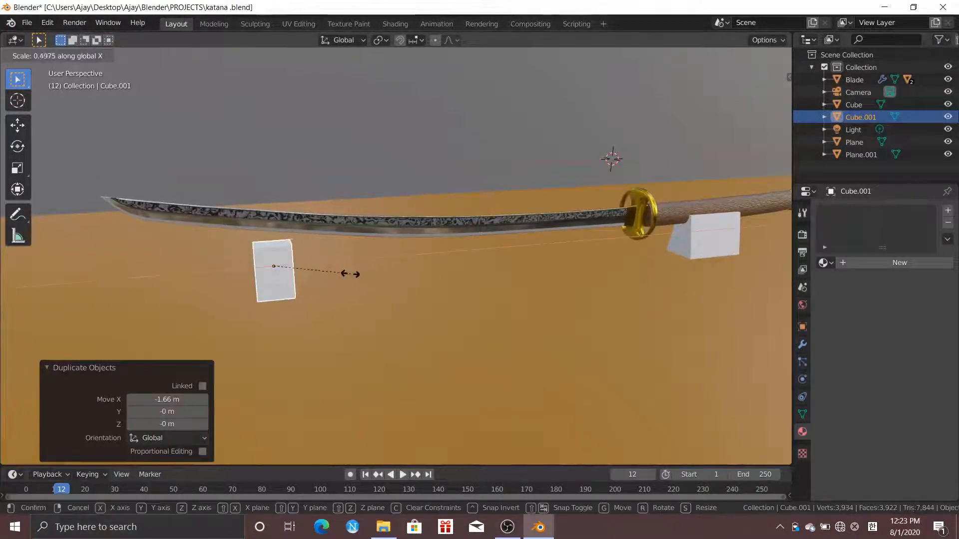
pyautogui.click(351, 274)
# Divide the blade support with two loop cuts and lower its central top face along Z to form a notch
pyautogui.moveTo(351, 275); pyautogui.dragTo(428, 282, button='middle')
pyautogui.scroll(1, 427, 281)
pyautogui.press('Tab')
pyautogui.scroll(1, 264, 322)
pyautogui.click(264, 322)
pyautogui.rightClick(263, 323)
pyautogui.click(107, 55)
pyautogui.click(268, 309)
pyautogui.press('g')
pyautogui.press('z')
pyautogui.click(277, 331)
# Resize the blade support along Y, scale it by 1.316 along Z, and raise it to meet the blade
pyautogui.press('Tab')
pyautogui.press('s')
pyautogui.press('y')
pyautogui.click(349, 374)
pyautogui.press('s')
pyautogui.press('z')
pyautogui.click(365, 303)
pyautogui.press('g')
pyautogui.press('z')
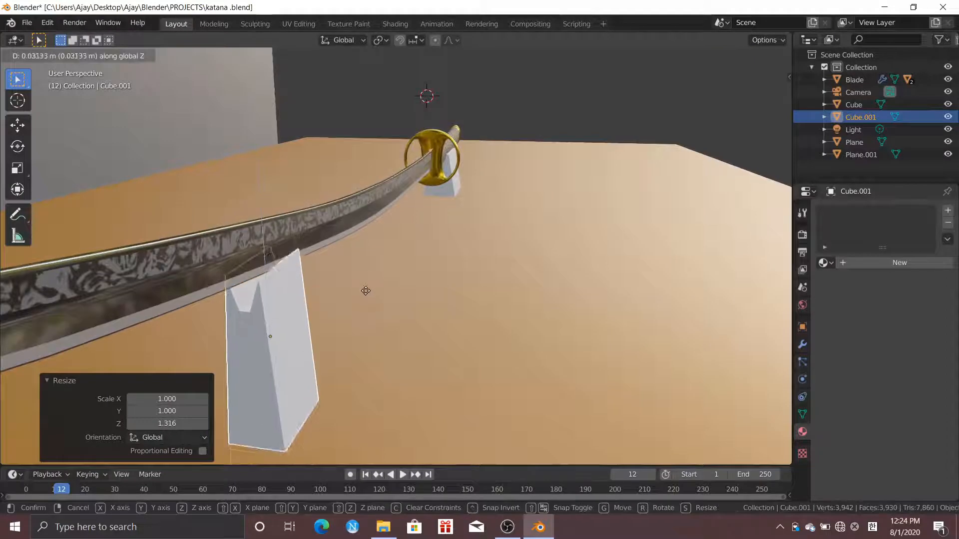
pyautogui.click(366, 294)
# Raise the notch vertices on the blade support's tip-facing side by about 0.034 m along Z
pyautogui.press('Tab')
pyautogui.press('1')
pyautogui.click(227, 280)
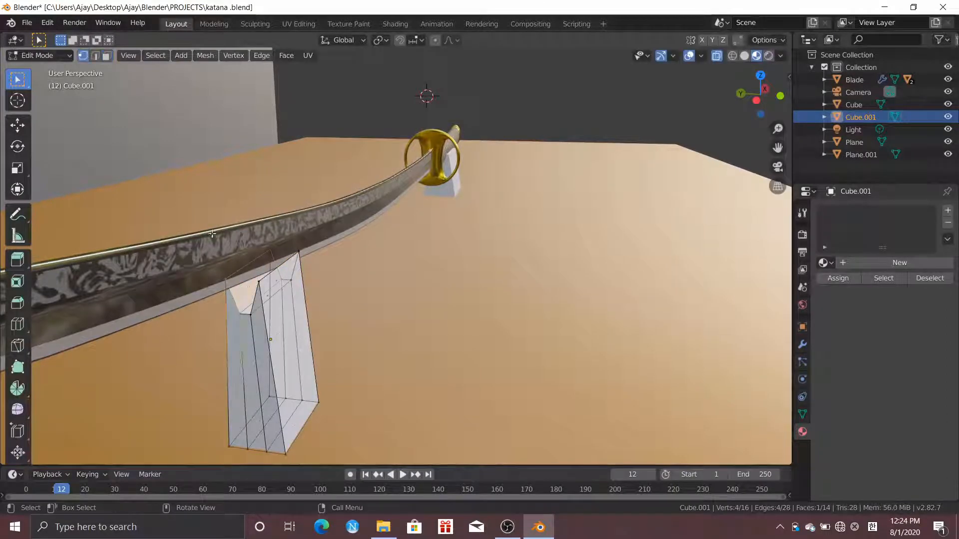
pyautogui.keyDown('ctrl'); pyautogui.click(253, 315); pyautogui.keyUp('ctrl')
pyautogui.press('g')
pyautogui.press('z')
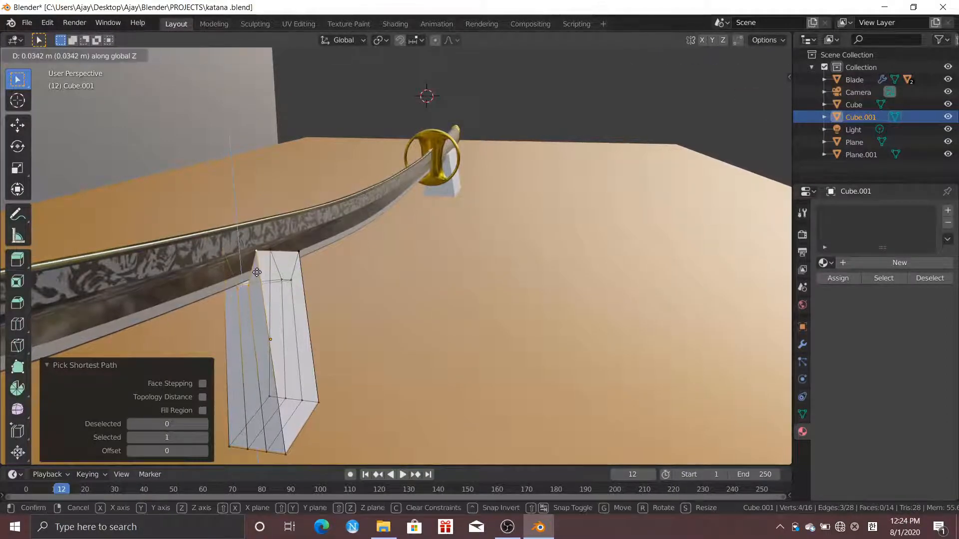
pyautogui.click(257, 272)
# Adjust the outer top corner vertices on the blade support's tip-facing side along Z
pyautogui.click(228, 259)
pyautogui.keyDown('shift'); pyautogui.click(255, 254); pyautogui.keyUp('shift')
pyautogui.press('g')
pyautogui.press('z')
pyautogui.click(256, 260)
# Raise the notch vertices on the support's handle-facing side, and move its outer top corners 0.00592 m along Z
pyautogui.click(284, 278)
pyautogui.keyDown('shift'); pyautogui.click(293, 277); pyautogui.keyUp('shift')
pyautogui.press('g')
pyautogui.press('z')
pyautogui.click(300, 256)
pyautogui.press('g')
pyautogui.press('z')
pyautogui.click(317, 262)
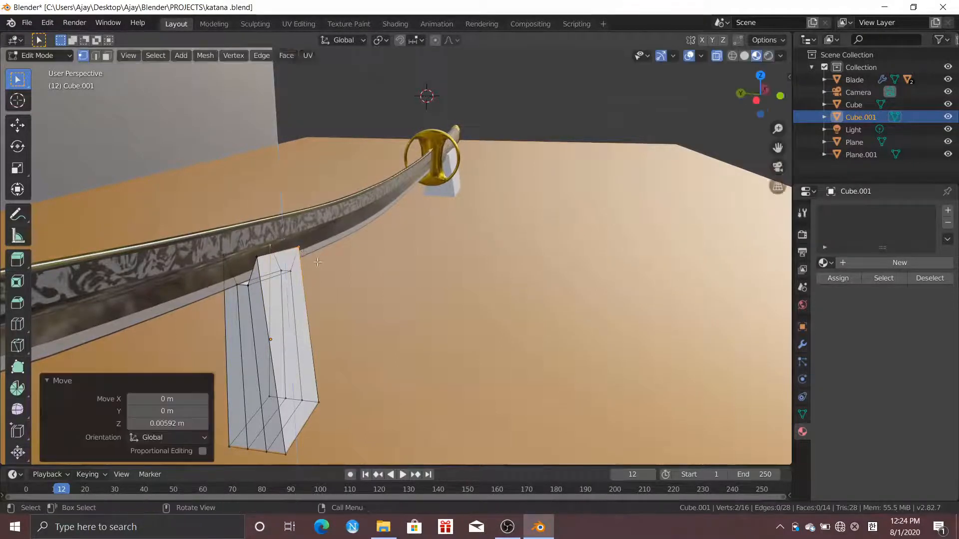
# Finish editing the blade support, turn off see-through display, and give it a new material with a black base color
pyautogui.moveTo(318, 262); pyautogui.dragTo(283, 266, button='middle')
pyautogui.press('Tab')
pyautogui.hotkey('alt', 'z')
pyautogui.scroll(-2, 248, 301)
pyautogui.click(899, 262)
pyautogui.click(914, 388)
pyautogui.moveTo(930, 250); pyautogui.dragTo(930, 307)
pyautogui.scroll(-2, 909, 443)
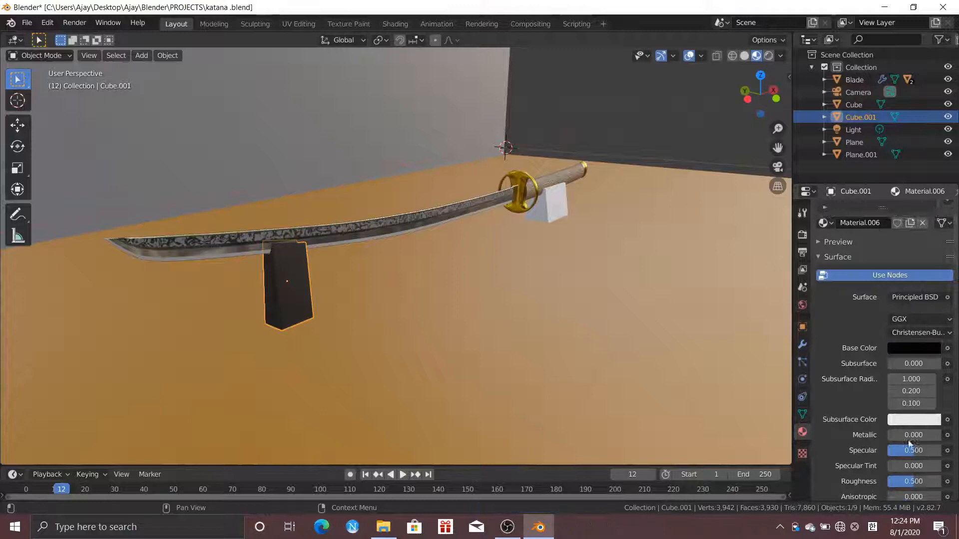
pyautogui.scroll(-1, 909, 442)
pyautogui.click(914, 329)
# Assign the existing Material.006 to the support block under the handle
pyautogui.click(853, 104)
pyautogui.click(824, 263)
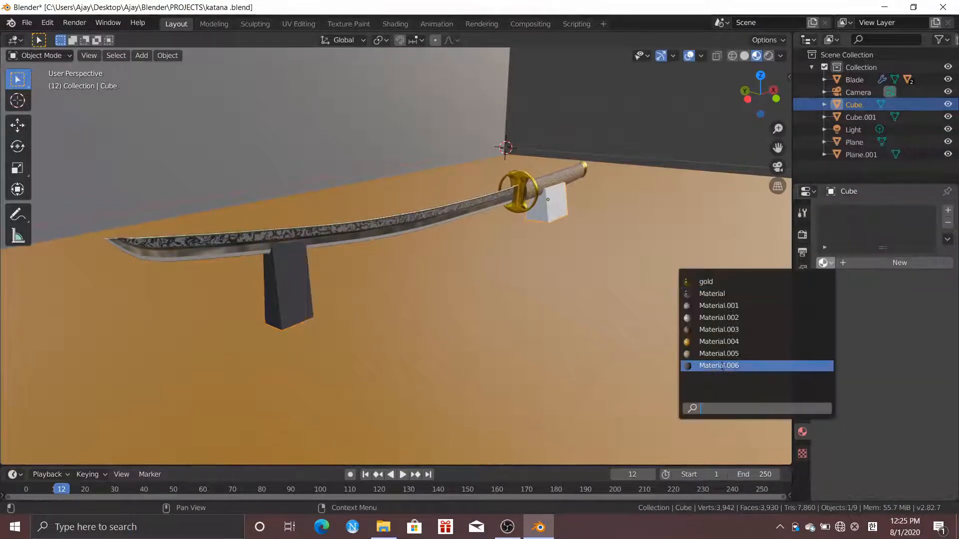
pyautogui.click(722, 366)
pyautogui.click(562, 157)
# Add a new plane at the 3D cursor above the floor
pyautogui.scroll(-3, 528, 143)
pyautogui.moveTo(562, 158); pyautogui.dragTo(460, 210, button='middle')
pyautogui.click(529, 144)
pyautogui.click(444, 356)
pyautogui.scroll(-4, 443, 360)
pyautogui.hotkey('shift', 'a')
pyautogui.moveTo(427, 271)
pyautogui.click(481, 272)
pyautogui.scroll(4, 461, 238)
# Give the new plane a material with an Emission surface and an Image Texture as its color
pyautogui.click(899, 259)
pyautogui.click(953, 340)
pyautogui.click(824, 94)
pyautogui.click(948, 359)
pyautogui.click(696, 250)
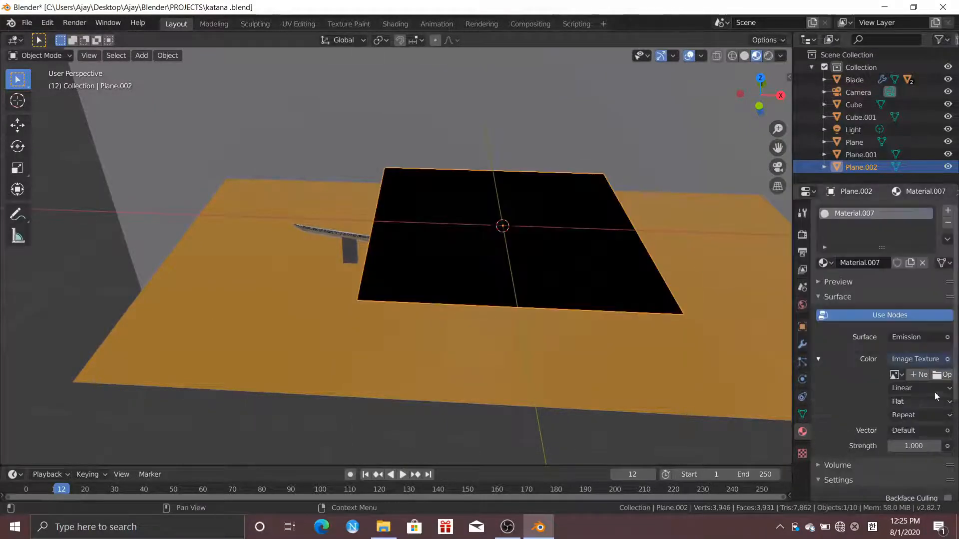
# Load the Japan samurai picture into the plane's image texture
pyautogui.click(942, 374)
pyautogui.click(209, 312)
pyautogui.click(391, 369)
pyautogui.click(662, 457)
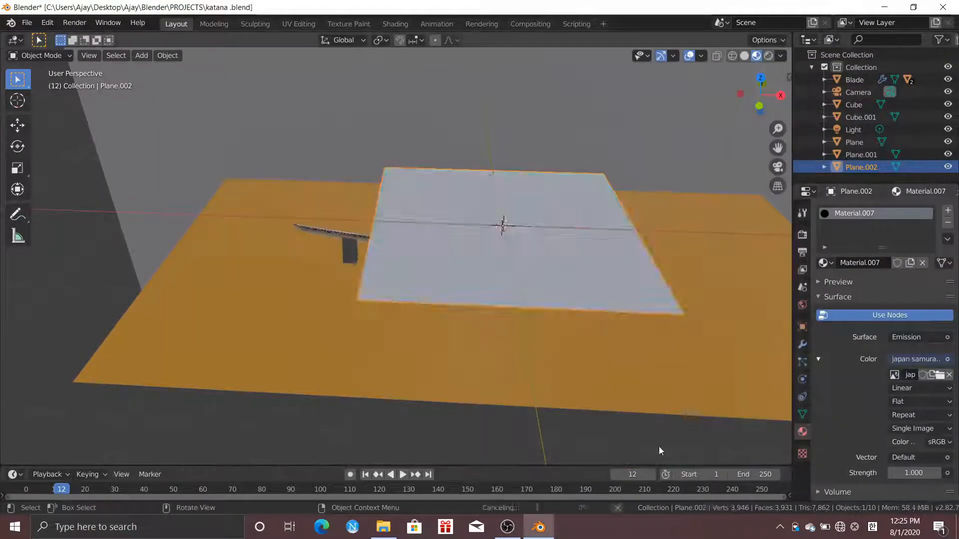
# Scale the picture plane down to about 0.59 and rotate it 90° around X to stand upright
pyautogui.write('rx')
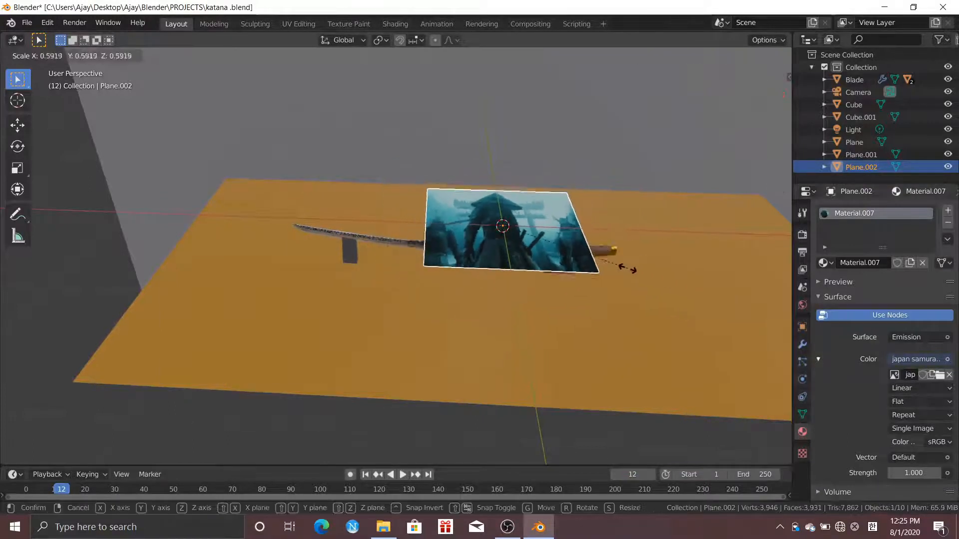
pyautogui.write('90')
pyautogui.press('Return')
pyautogui.moveTo(464, 227); pyautogui.dragTo(591, 212, button='middle')
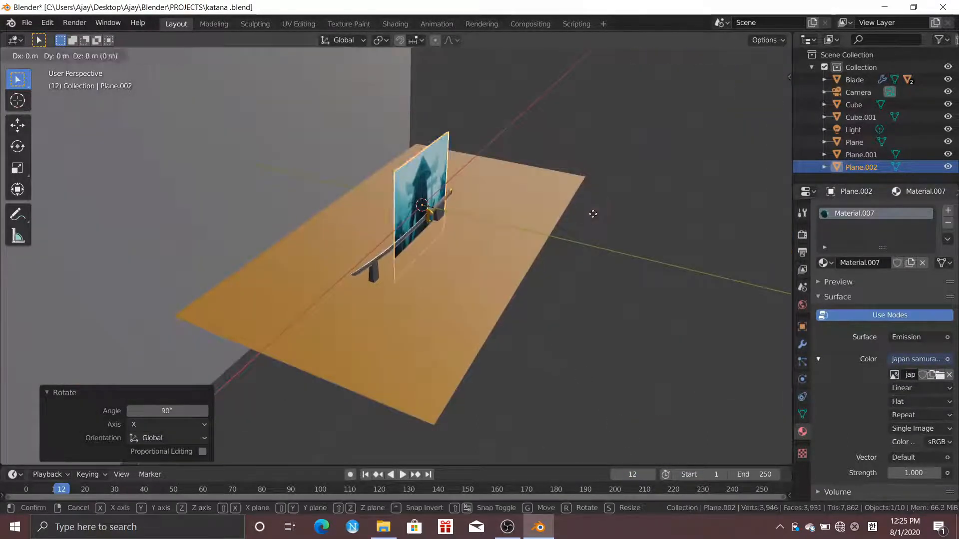
# Move the picture plane along the Y axis back to the wall and enlarge it
pyautogui.press('g')
pyautogui.press('y')
pyautogui.click(295, 151)
pyautogui.moveTo(295, 151); pyautogui.dragTo(274, 118, button='middle')
pyautogui.press('s')
pyautogui.click(338, 152)
# Reposition the picture across the wall, without moving it in Y, so it hangs above the katana
pyautogui.press('g')
pyautogui.hotkey('shift', 'y')
pyautogui.click(421, 83)
pyautogui.click(500, 295)
pyautogui.scroll(-1, 500, 295)
# Adjust the picture's width by scaling it along X and resize the whole plane to fit the wall
pyautogui.click(424, 150)
pyautogui.press('s')
pyautogui.press('x')
pyautogui.click(408, 139)
pyautogui.press('s')
pyautogui.click(415, 143)
pyautogui.click(535, 327)
pyautogui.scroll(-1, 535, 327)
pyautogui.scroll(-1, 604, 328)
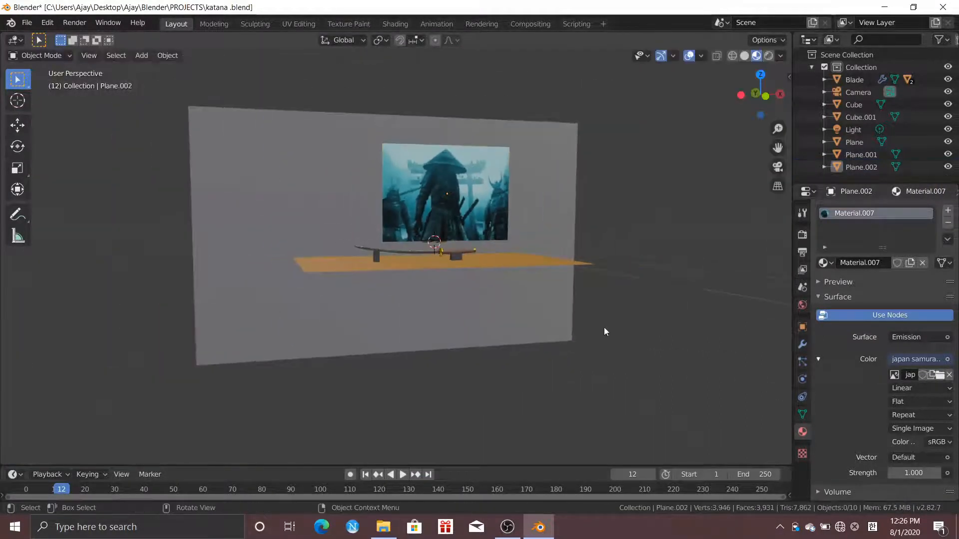
# Move the light about -5.9 m in X and -1.56 m in Y in the top view
pyautogui.scroll(-7, 604, 328)
pyautogui.click(472, 187)
pyautogui.press('KP_7')
pyautogui.scroll(7, 472, 186)
pyautogui.press('g')
pyautogui.click(175, 266)
pyautogui.moveTo(345, 262); pyautogui.dragTo(407, 184, button='middle')
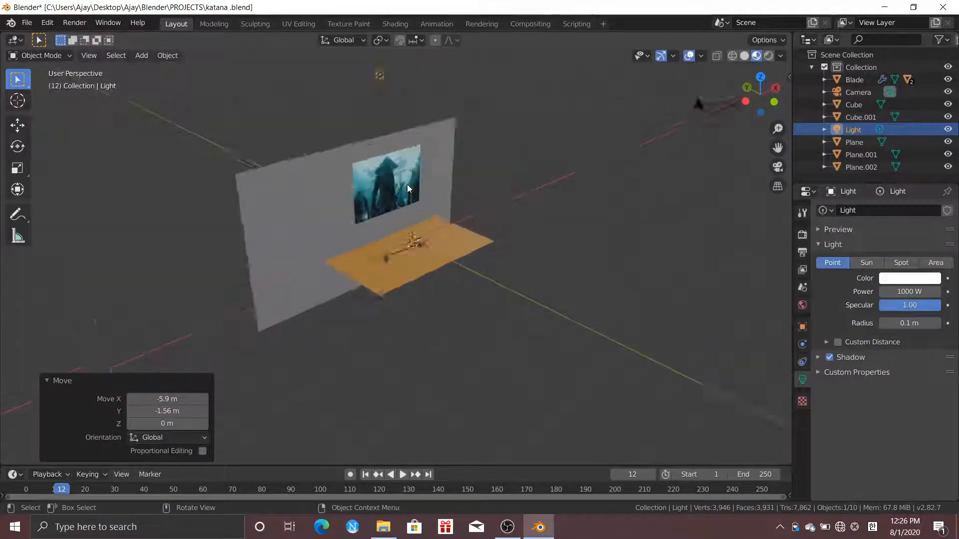
# Lower the light along the Z axis toward the katana scene
pyautogui.scroll(-1, 406, 184)
pyautogui.press('g')
pyautogui.press('z')
pyautogui.click(409, 299)
# Move the camera about -7.93 m in X, 4.12 m in Y and -4.09 m in Z, and frame the katana and picture
pyautogui.click(603, 164)
pyautogui.press('g')
pyautogui.click(558, 251)
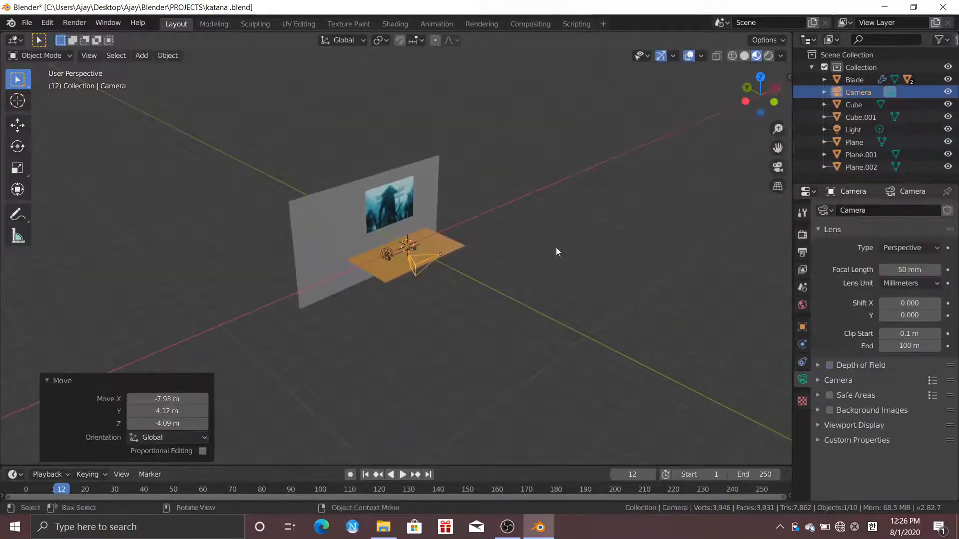
pyautogui.press('n')
pyautogui.press('n')
pyautogui.press('KP_0')
pyautogui.moveTo(288, 254); pyautogui.dragTo(491, 254, button='middle')
# Scale the samurai picture to about 0.788 and lower it along Z into the camera frame
pyautogui.click(492, 256)
pyautogui.press('s')
pyautogui.click(584, 167)
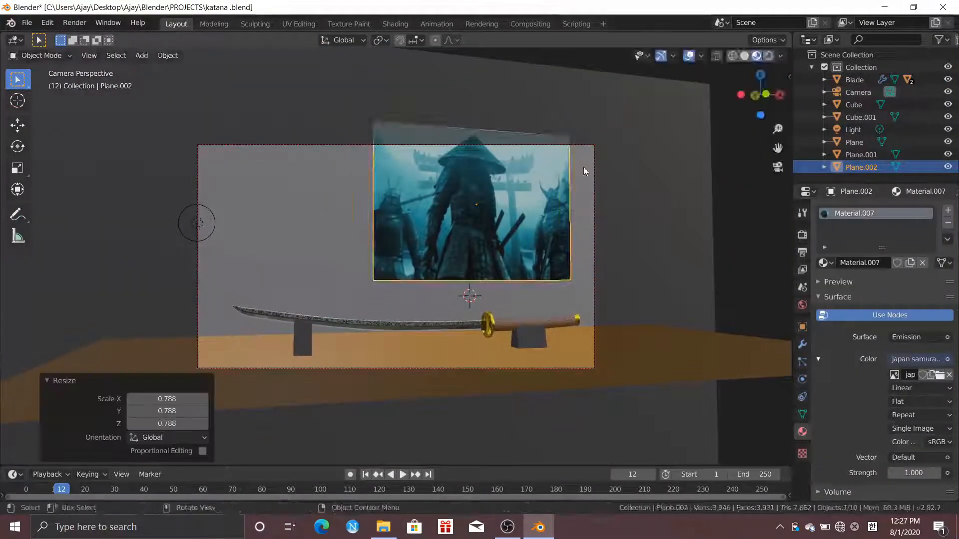
pyautogui.press('g')
pyautogui.press('z')
pyautogui.click(583, 187)
# Show the viewport in Rendered shading and set the render engine to Cycles
pyautogui.click(753, 288)
pyautogui.click(769, 55)
pyautogui.click(803, 235)
pyautogui.click(923, 209)
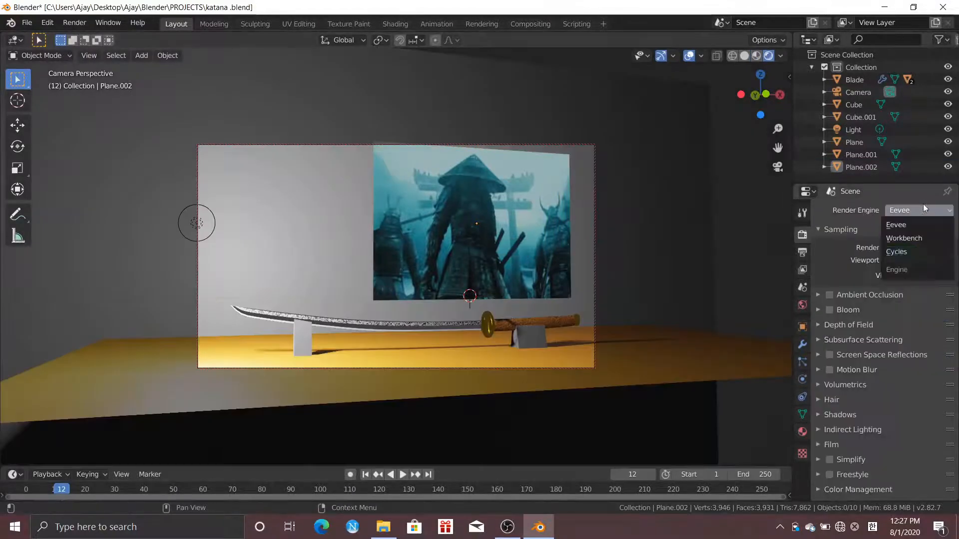
pyautogui.click(903, 251)
# Set the point light's power to 500 W
pyautogui.click(197, 223)
pyautogui.click(802, 380)
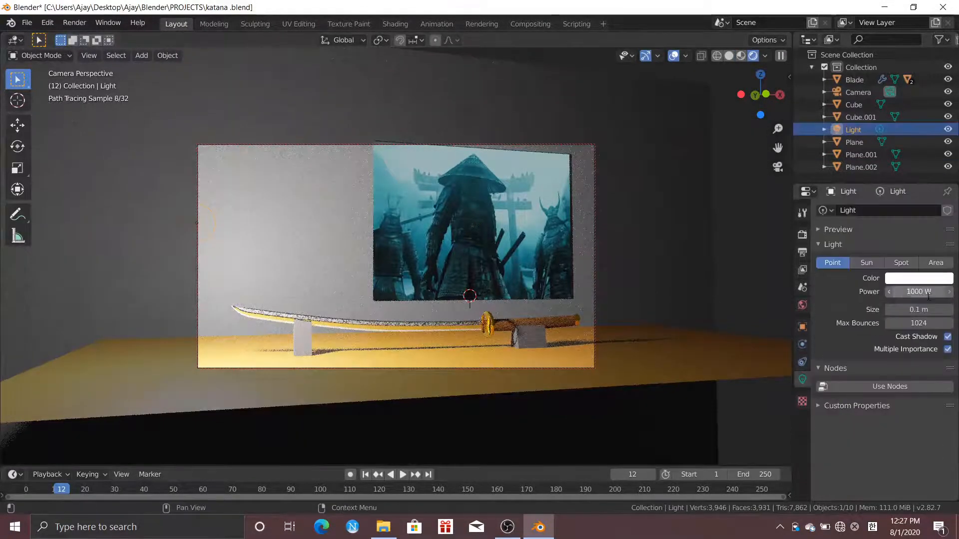
pyautogui.doubleClick(922, 291)
pyautogui.write('500')
pyautogui.press('Return')
# Darken the base color of the support blocks' shared material to near black
pyautogui.click(302, 337)
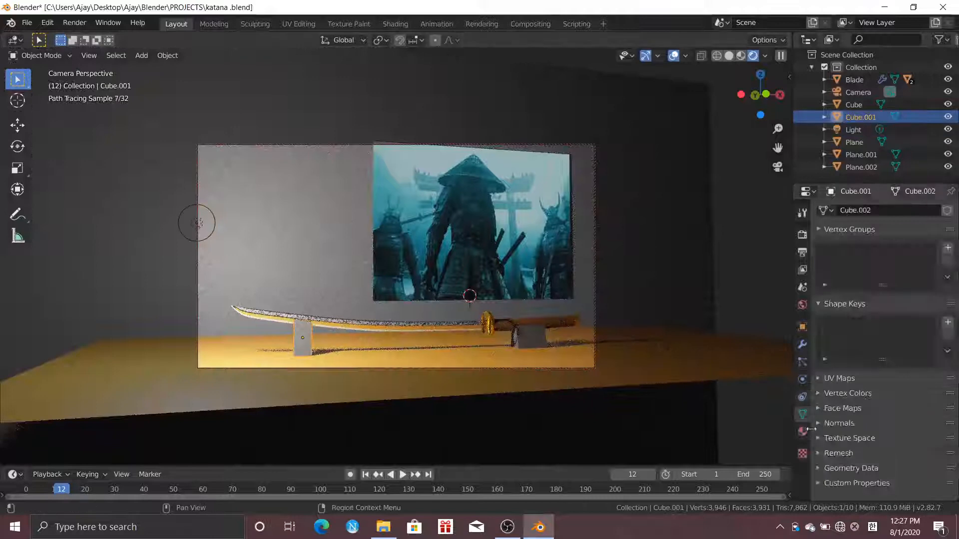
pyautogui.click(802, 432)
pyautogui.click(918, 355)
pyautogui.moveTo(931, 205); pyautogui.dragTo(931, 260)
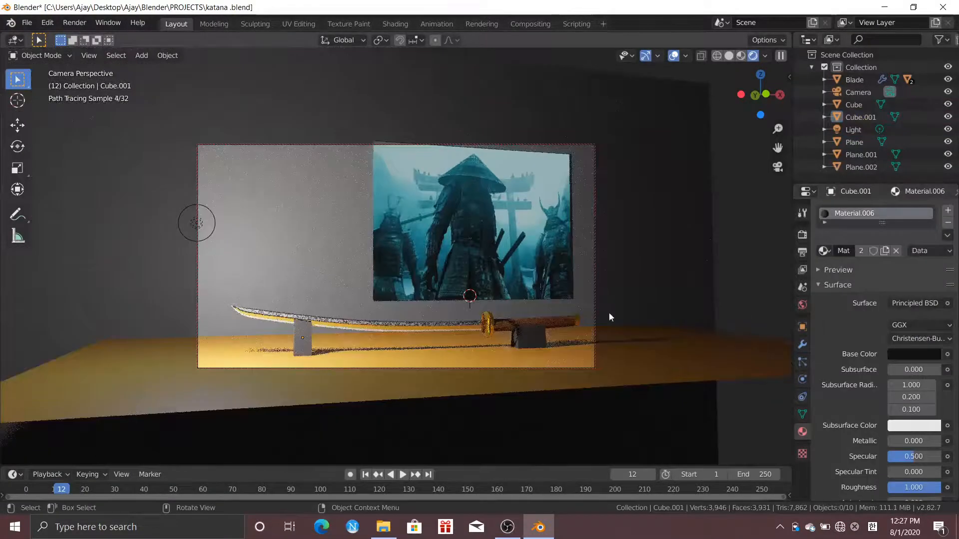
# Move the light about -1.04 m along the Y axis
pyautogui.click(216, 235)
pyautogui.press('g')
pyautogui.press('y')
pyautogui.click(735, 280)
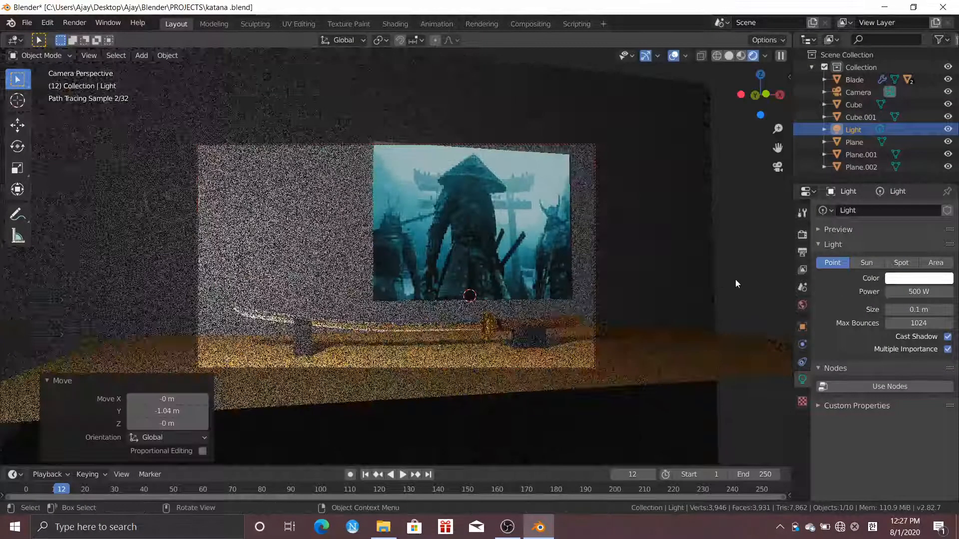